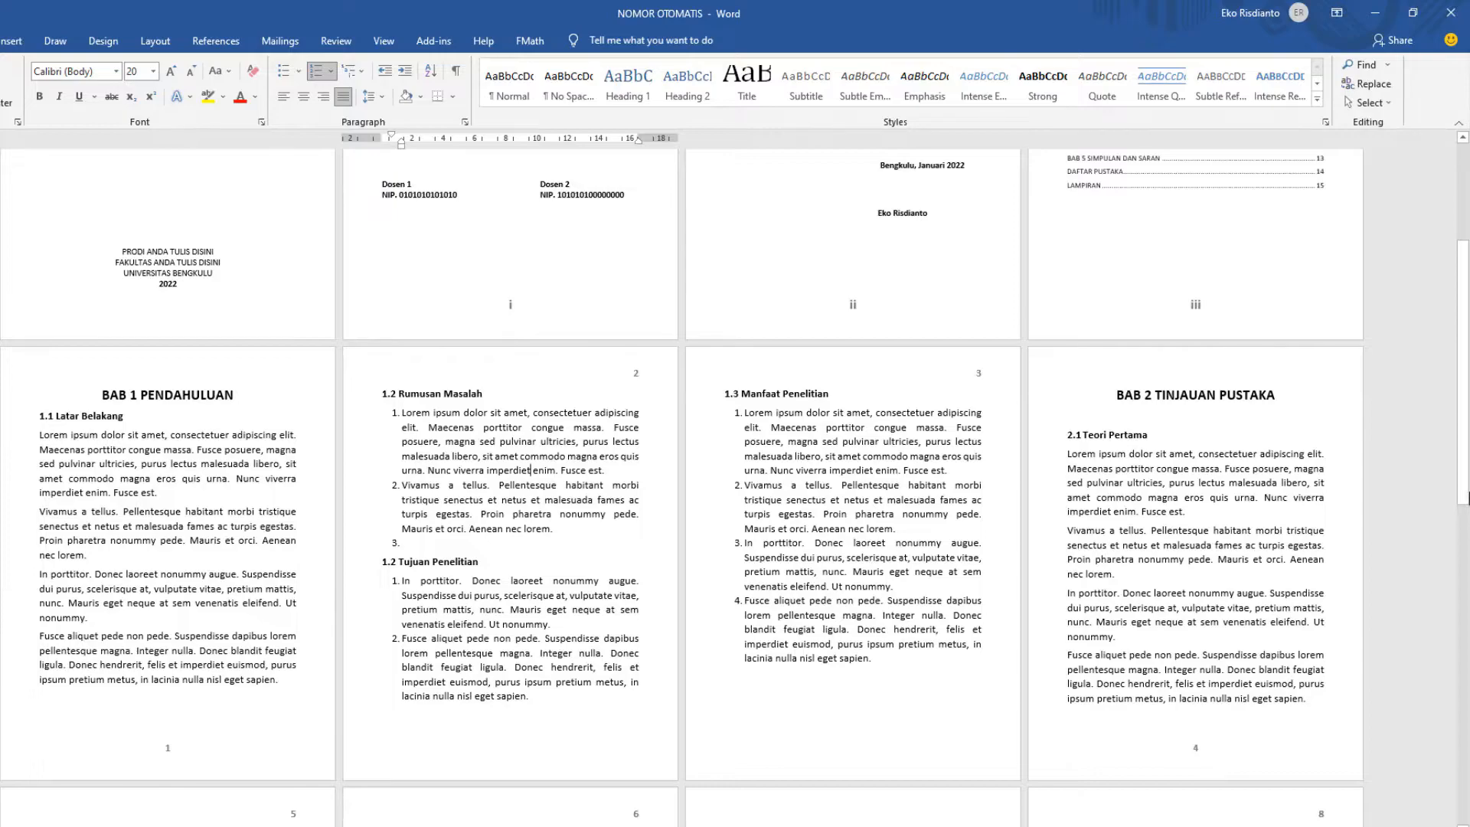
# Step: Examine the page numbers of the thesis from the front matter through to the DAFTAR PUSTAKA page
pyautogui.moveTo(1464, 503); pyautogui.dragTo(1466, 611)
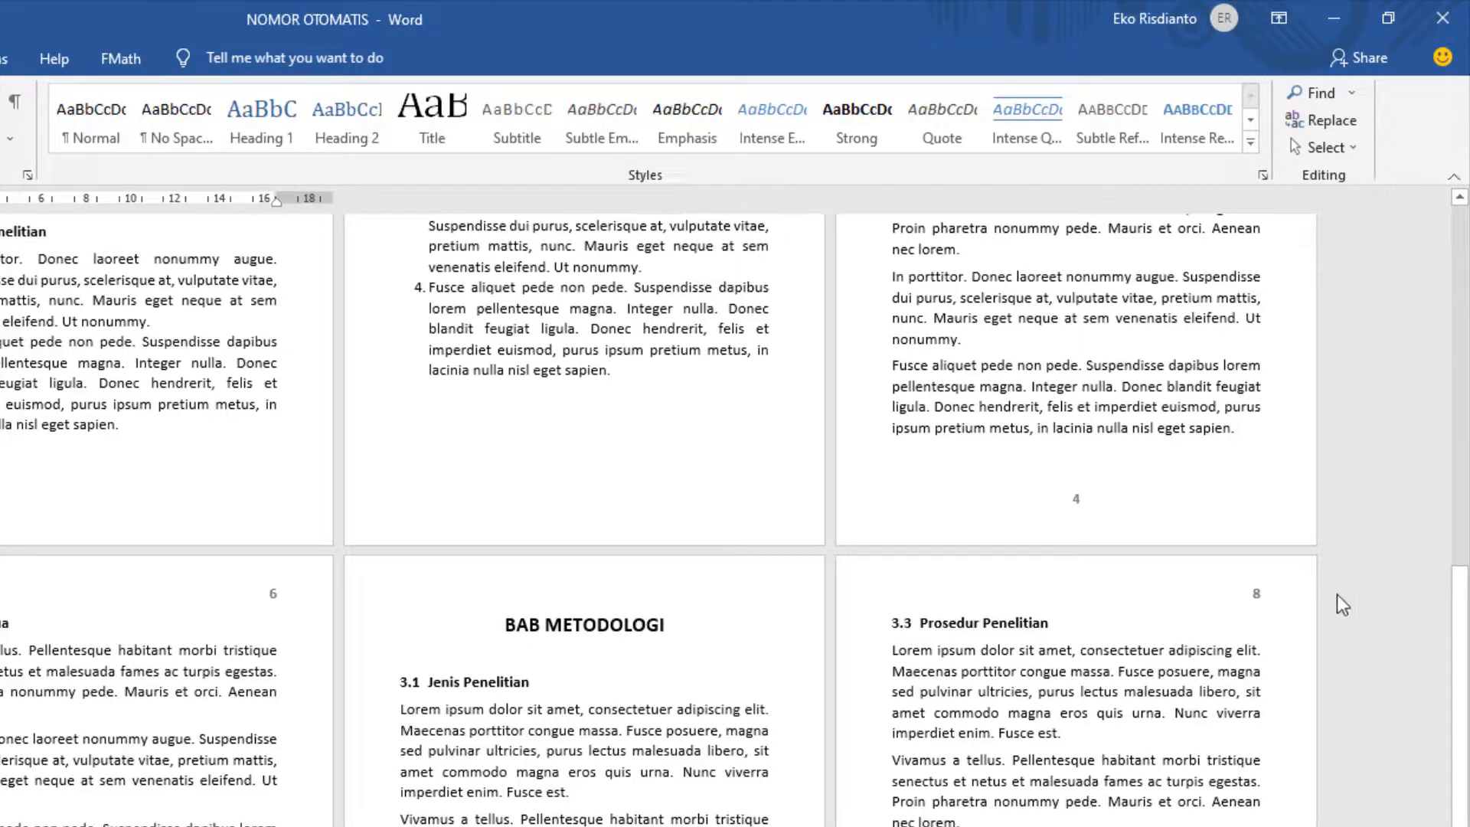
pyautogui.moveTo(1461, 633); pyautogui.dragTo(1460, 826)
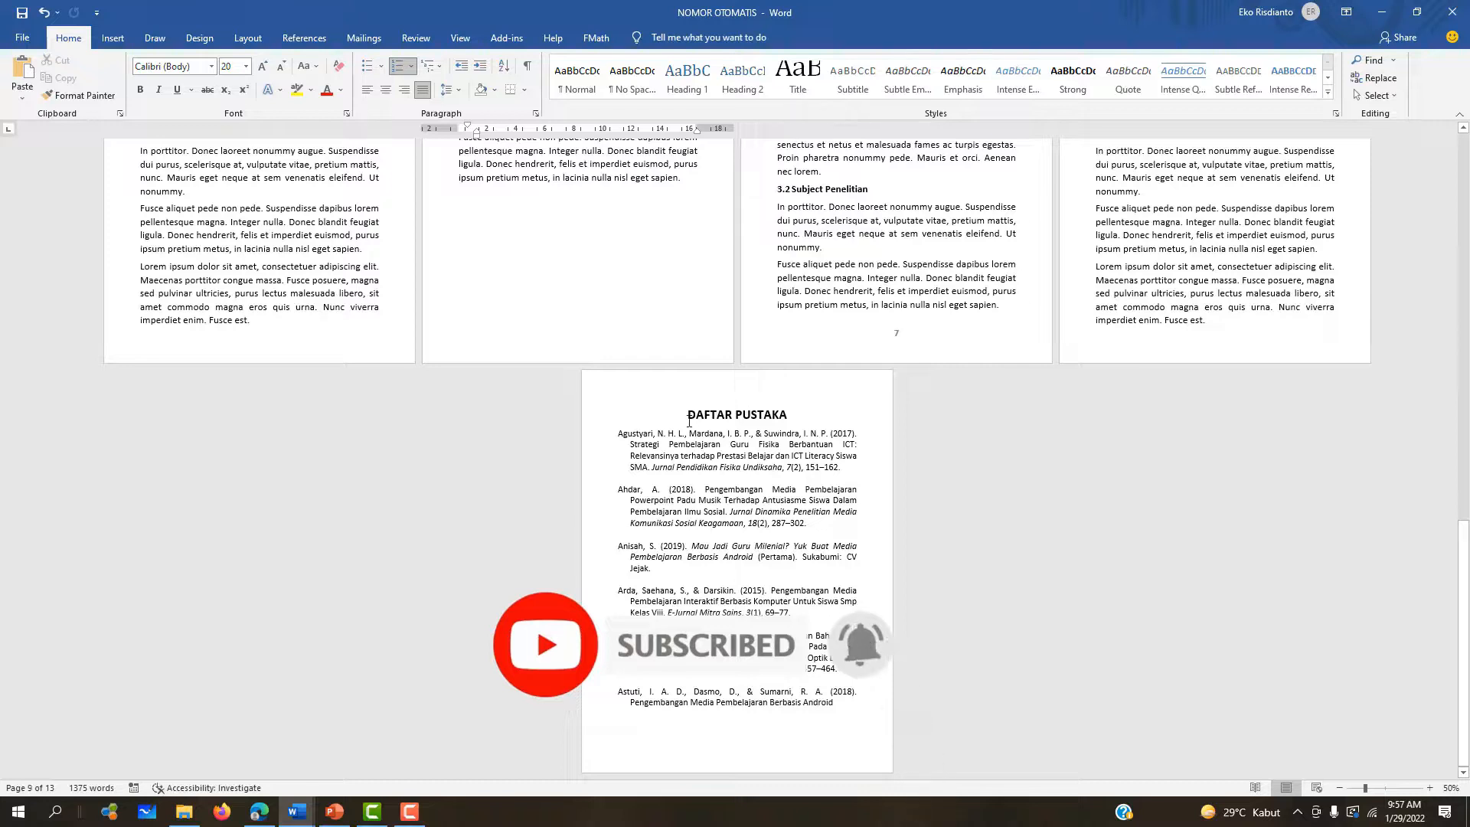
pyautogui.click(685, 414)
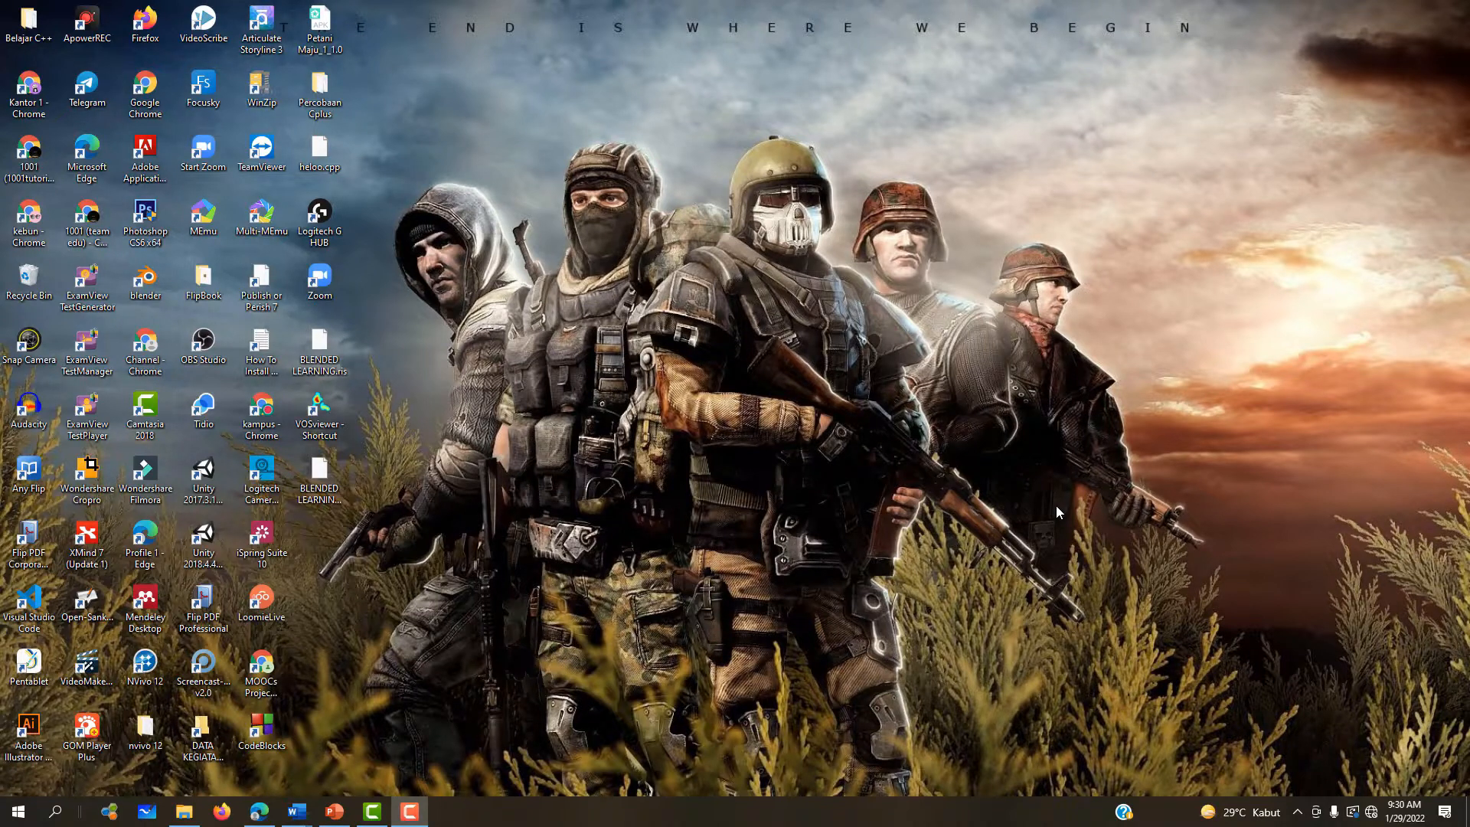
# Step: Switch to the NOMOR OTOMATIS (HASIL 1) document and examine page number format and placement on its front matter, chapter and bibliography pages
pyautogui.moveTo(297, 812)
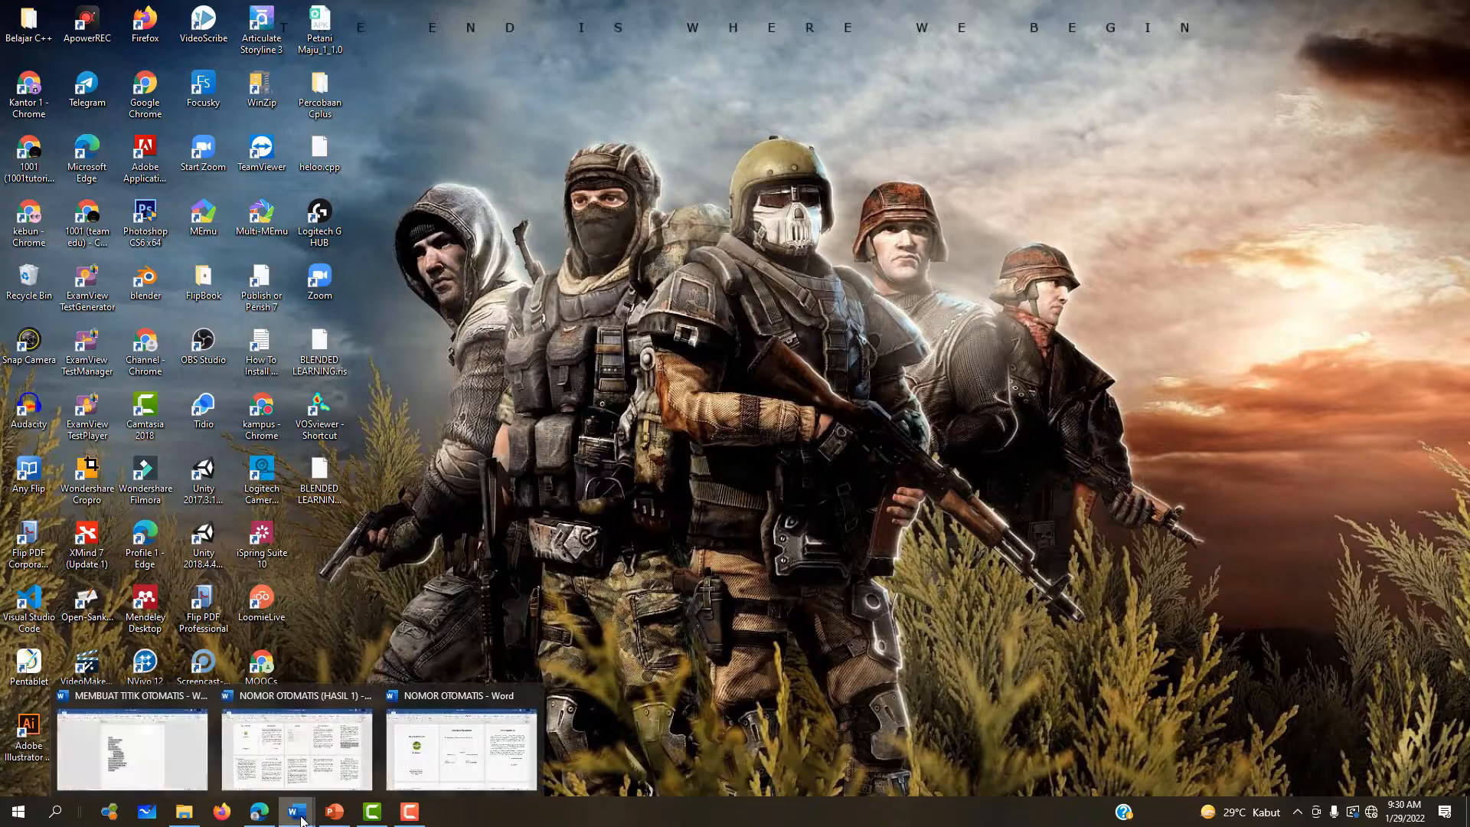
pyautogui.click(282, 736)
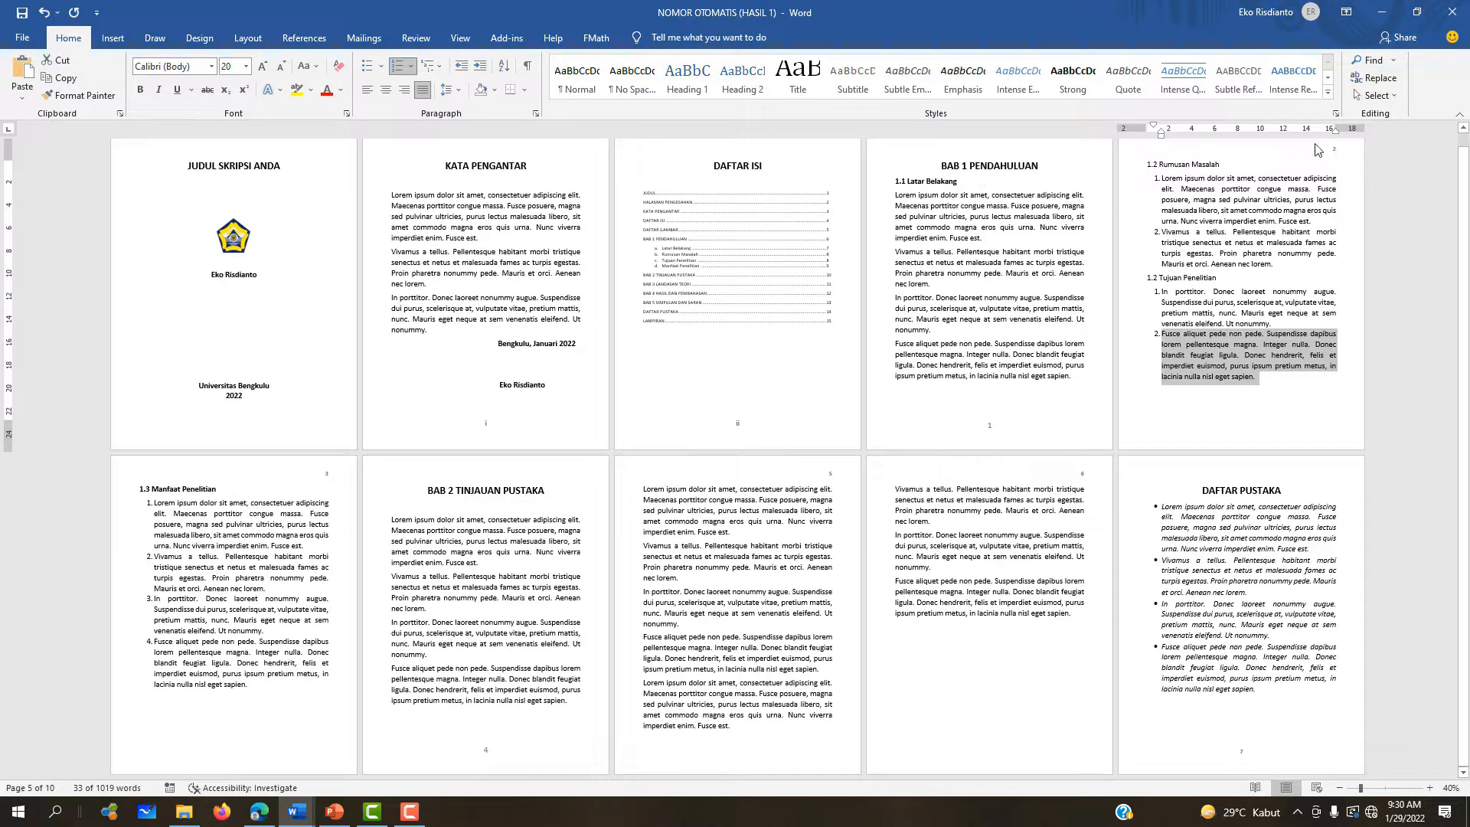
pyautogui.click(1429, 788)
pyautogui.click(1429, 788)
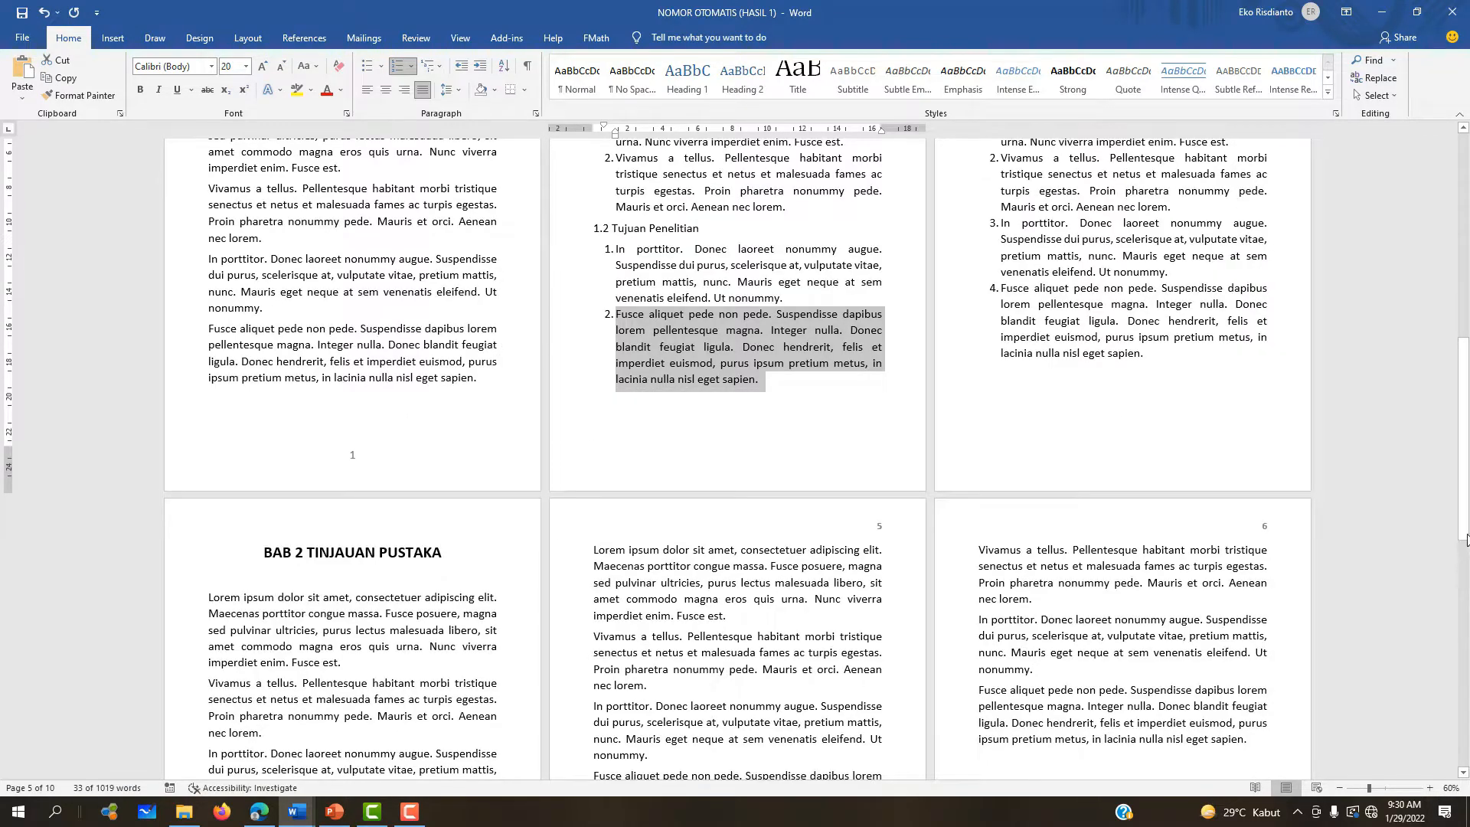
pyautogui.moveTo(1466, 540); pyautogui.dragTo(1466, 302)
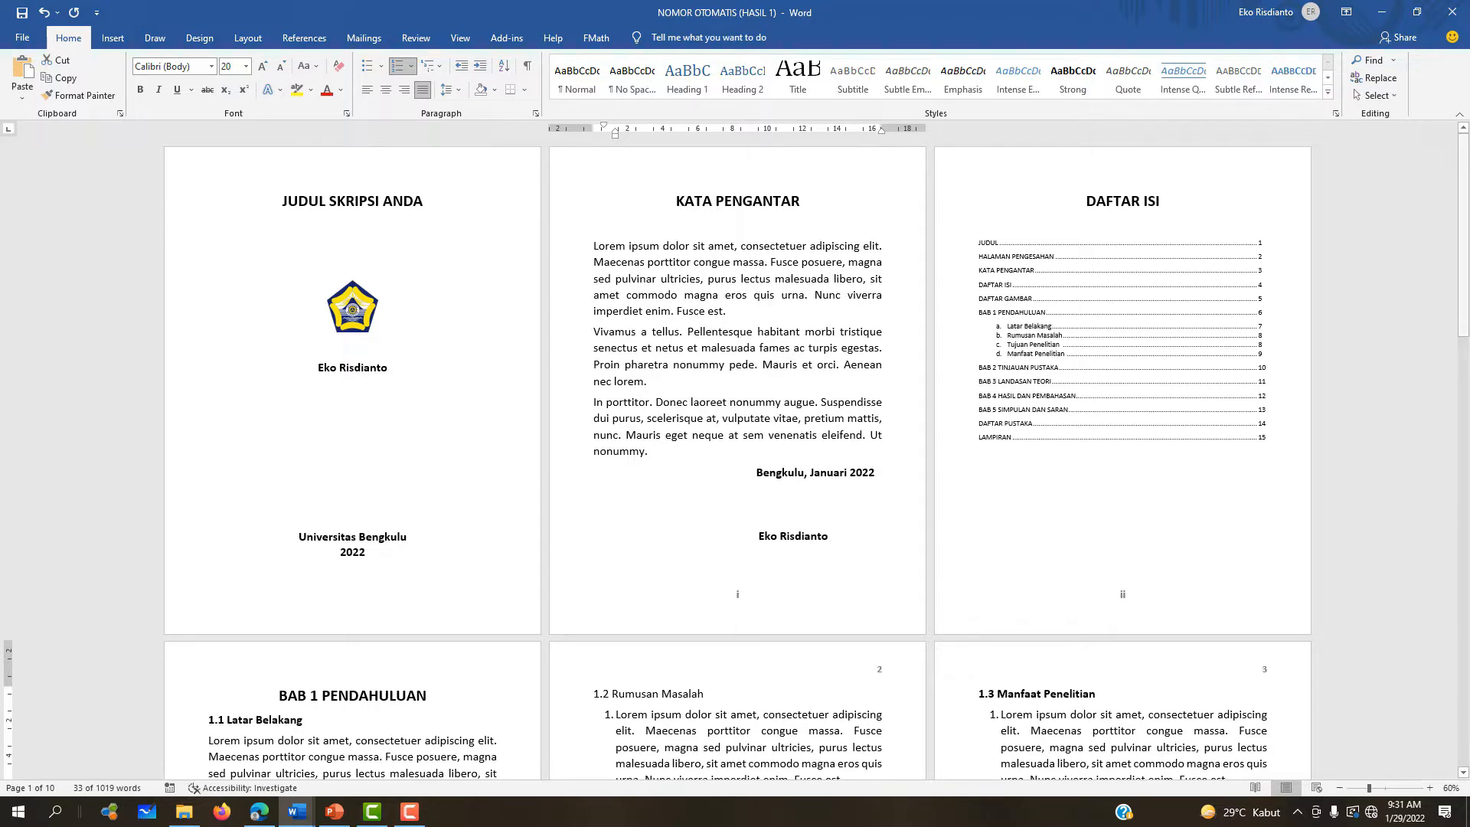
pyautogui.moveTo(1467, 289); pyautogui.dragTo(1467, 408)
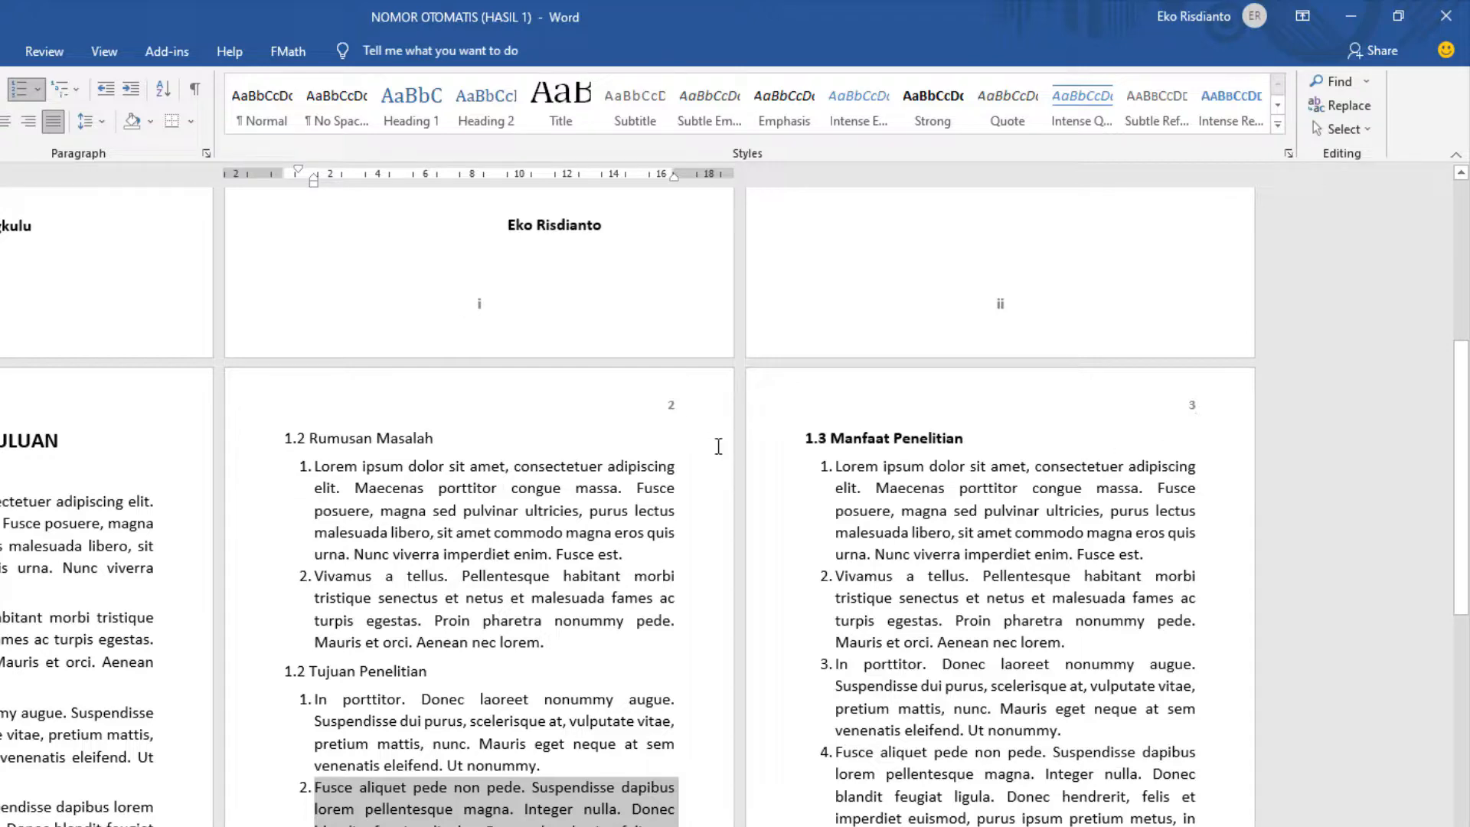
pyautogui.moveTo(1463, 442); pyautogui.dragTo(1466, 639)
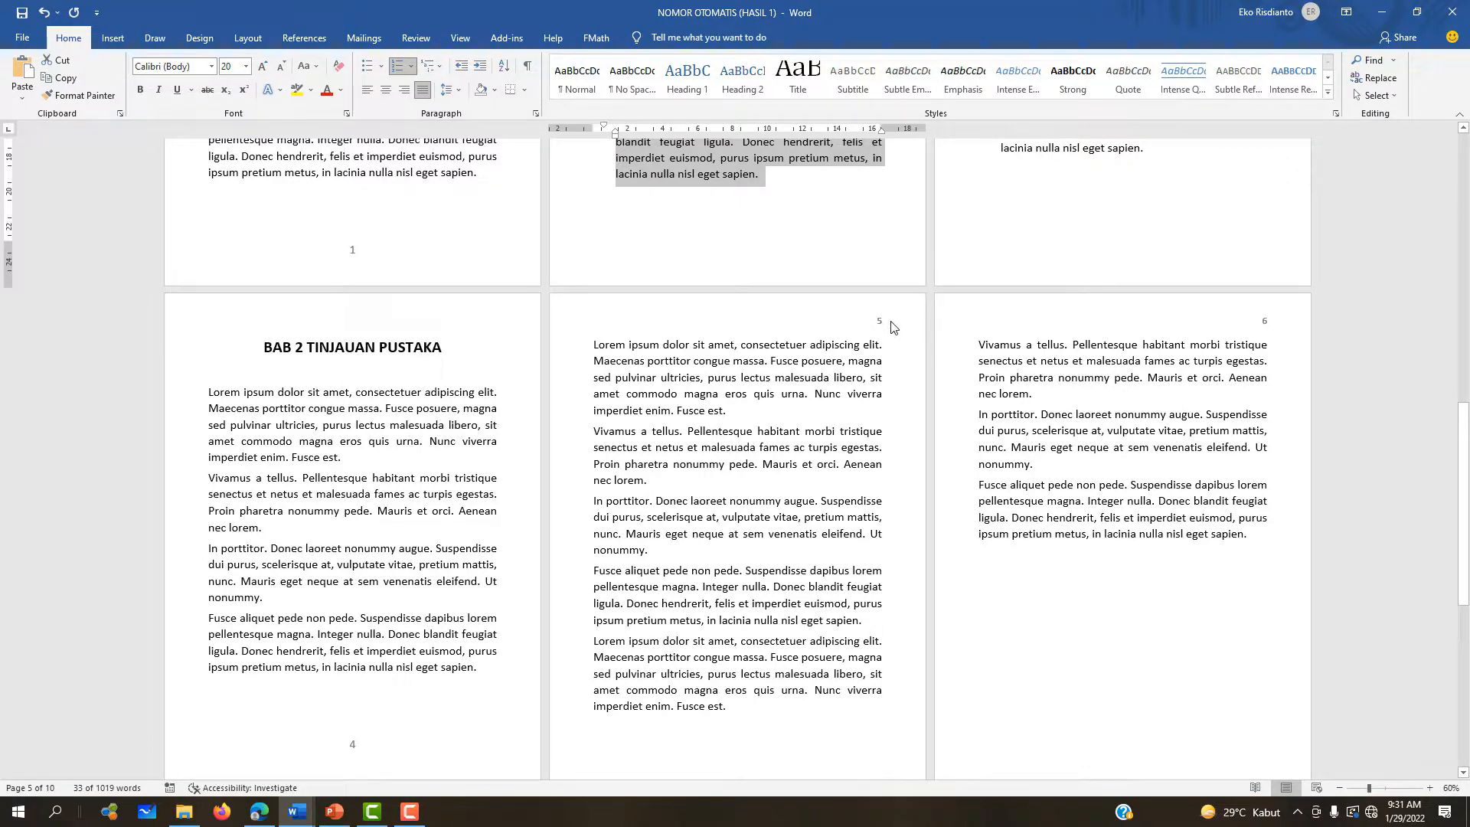
pyautogui.moveTo(1465, 457); pyautogui.dragTo(1457, 595)
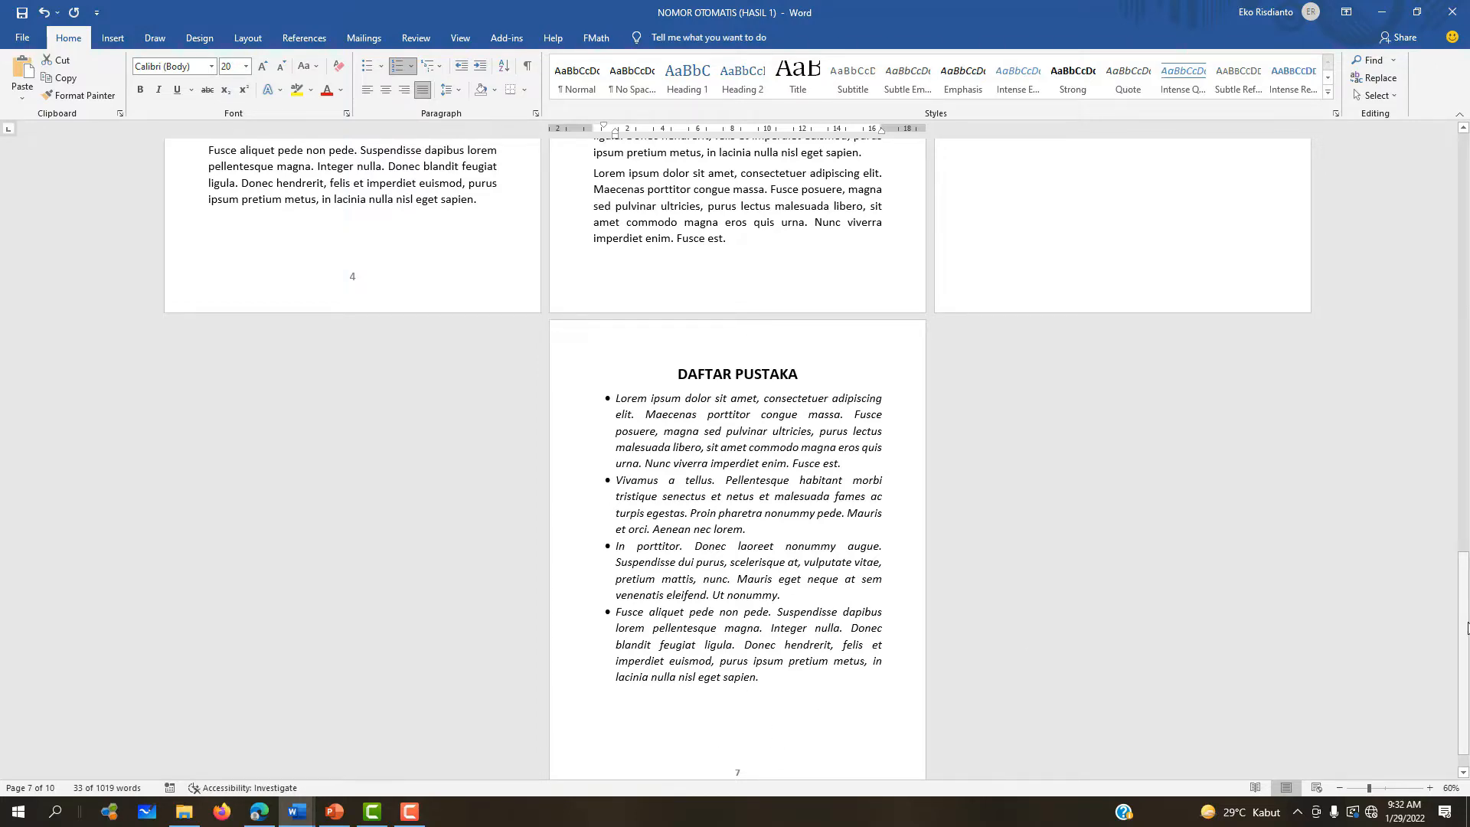
pyautogui.moveTo(1467, 628); pyautogui.dragTo(1462, 406)
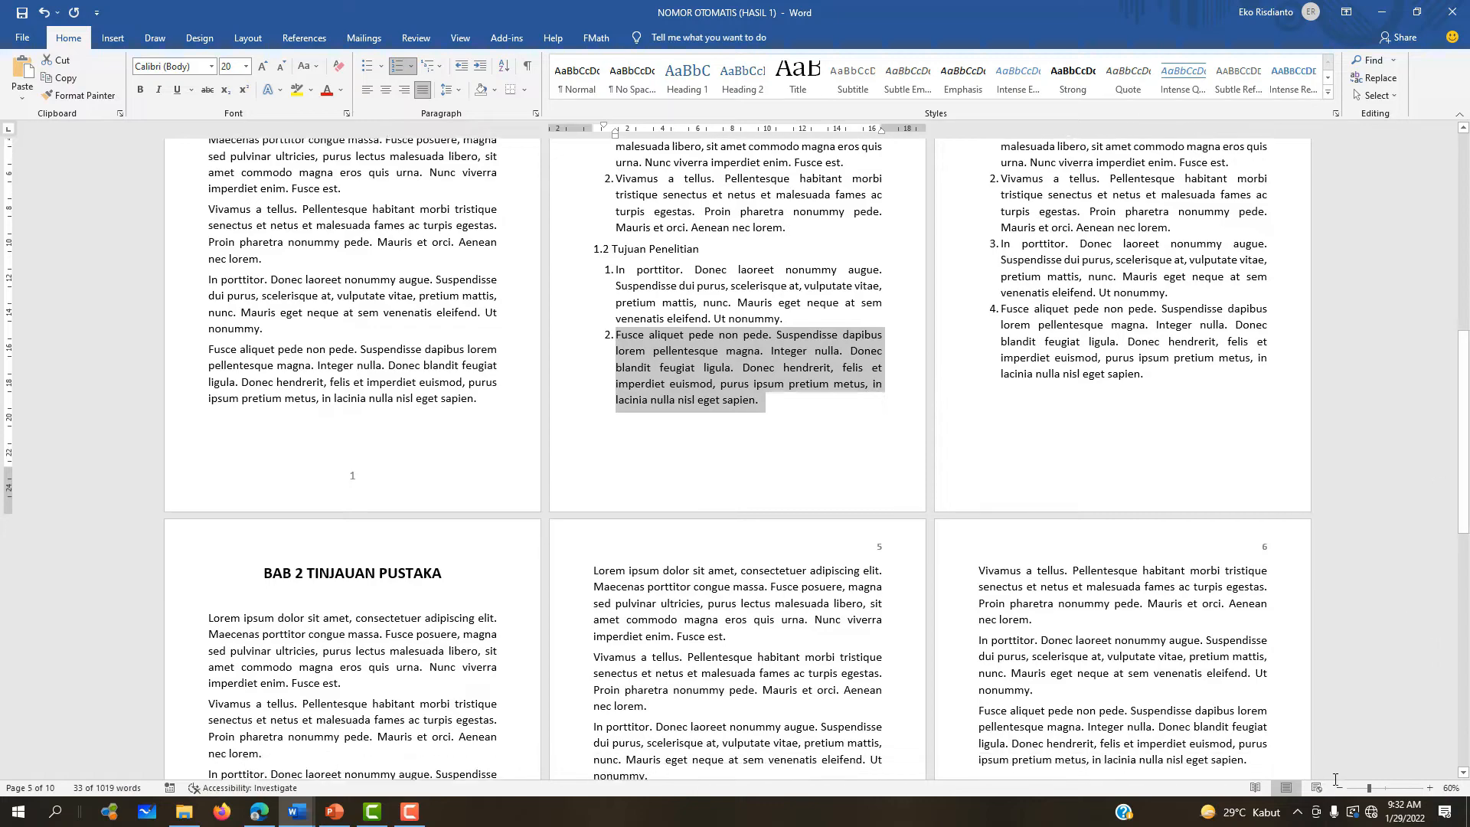
pyautogui.keyDown('ctrl'); pyautogui.scroll(-2, 1335, 779); pyautogui.keyUp('ctrl')
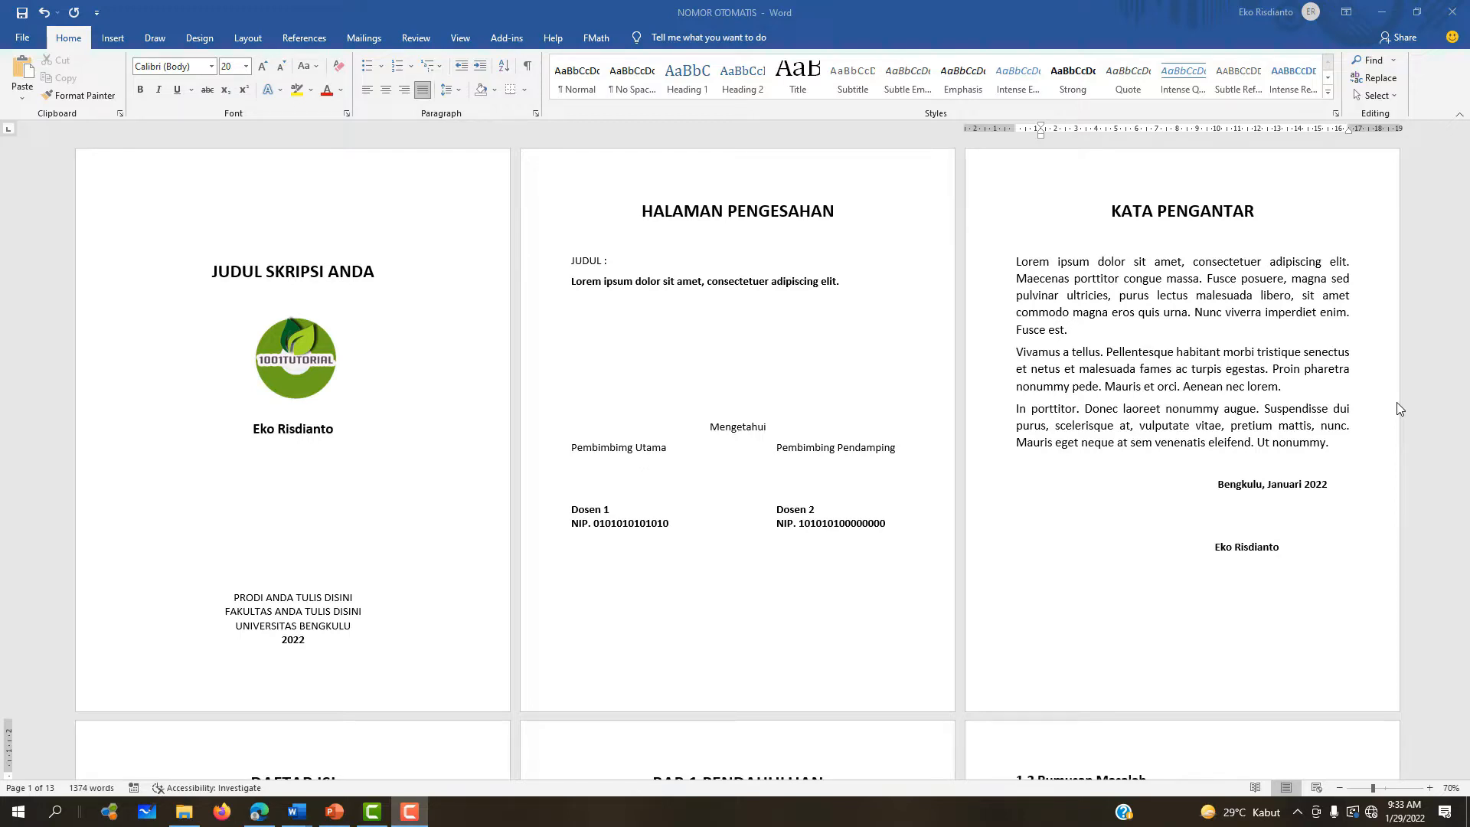
# Step: Review the page layout of the NOMOR OTOMATIS document from the title page through the chapters to the DAFTAR PUSTAKA
pyautogui.click(1295, 516)
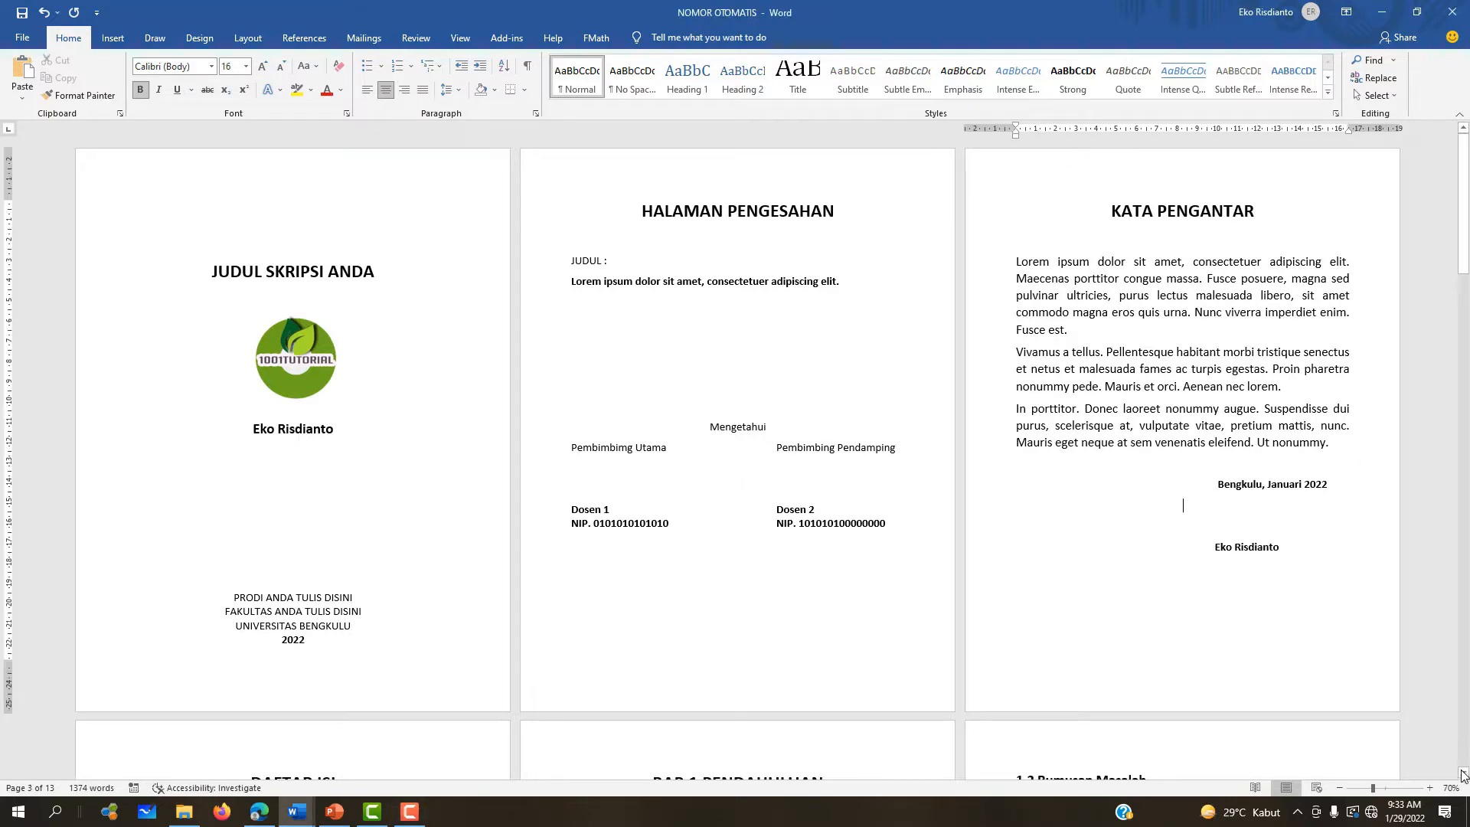
pyautogui.scroll(-5, 1462, 774)
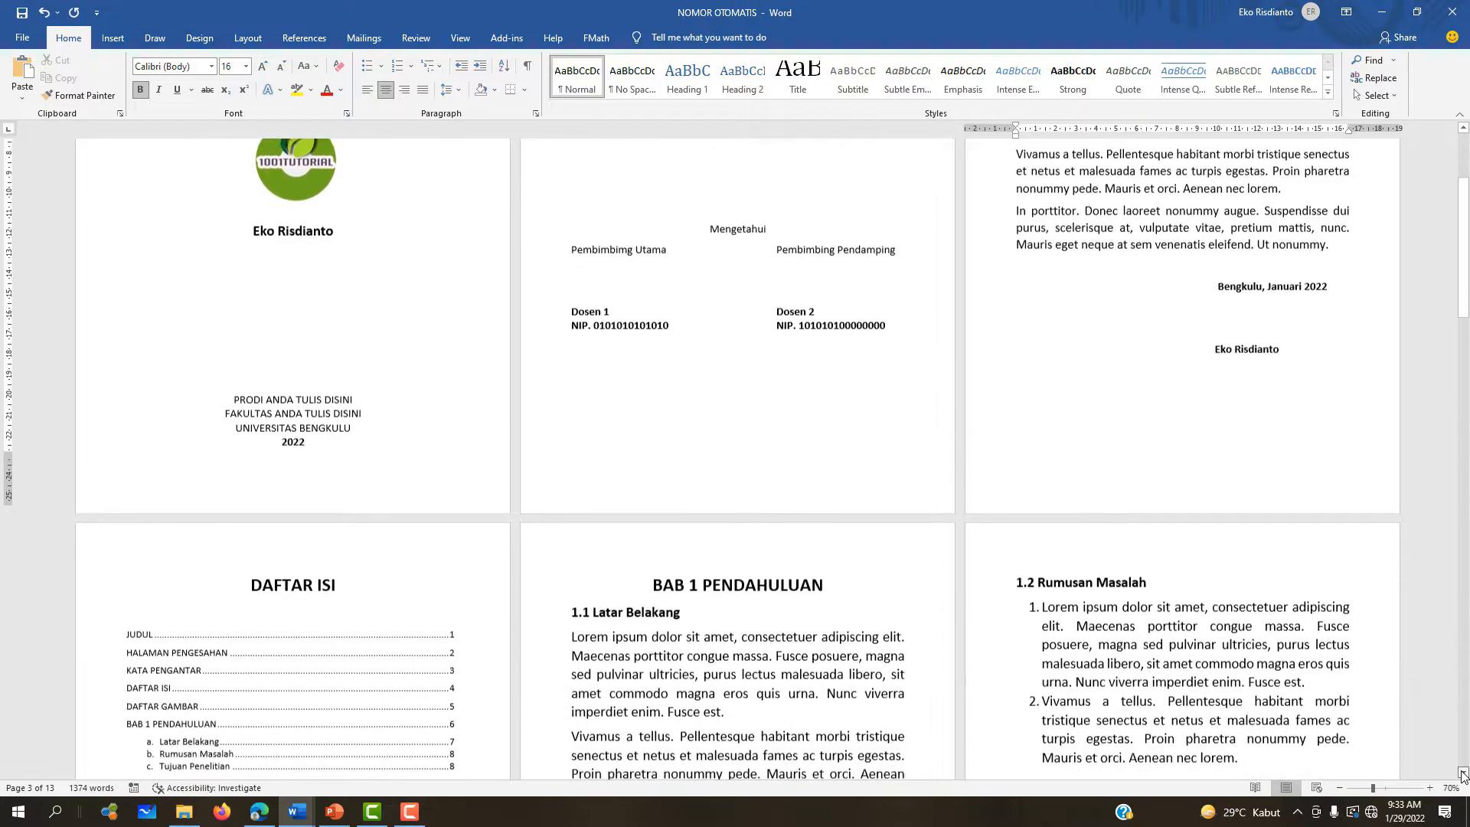
pyautogui.scroll(-10, 1462, 775)
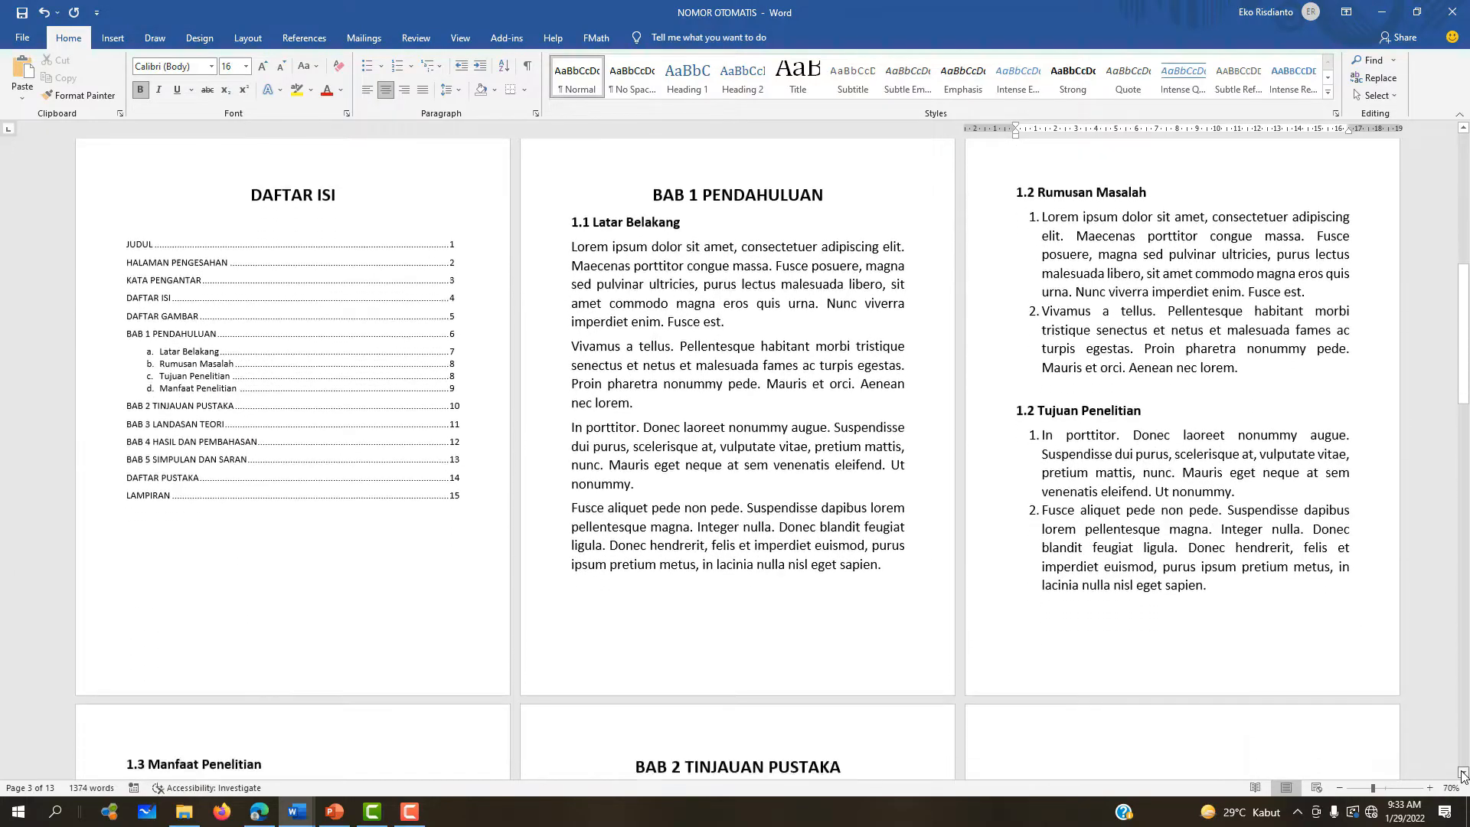
pyautogui.scroll(-2, 1462, 774)
pyautogui.moveTo(1464, 386); pyautogui.dragTo(1457, 272)
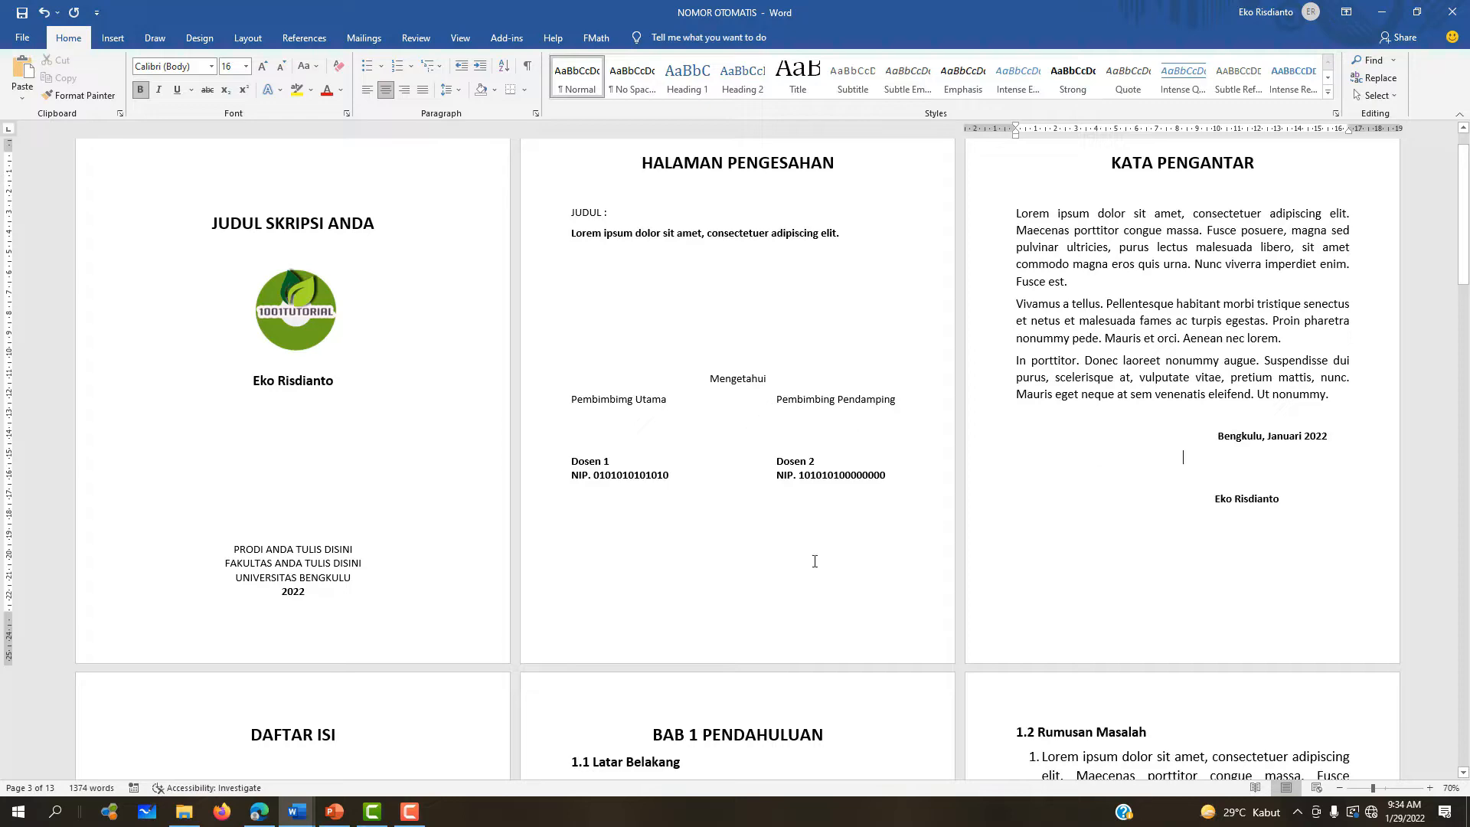
pyautogui.moveTo(1463, 261)
pyautogui.mouseDown()
pyautogui.moveTo(1462, 310)
pyautogui.moveTo(1463, 262)
pyautogui.mouseUp()
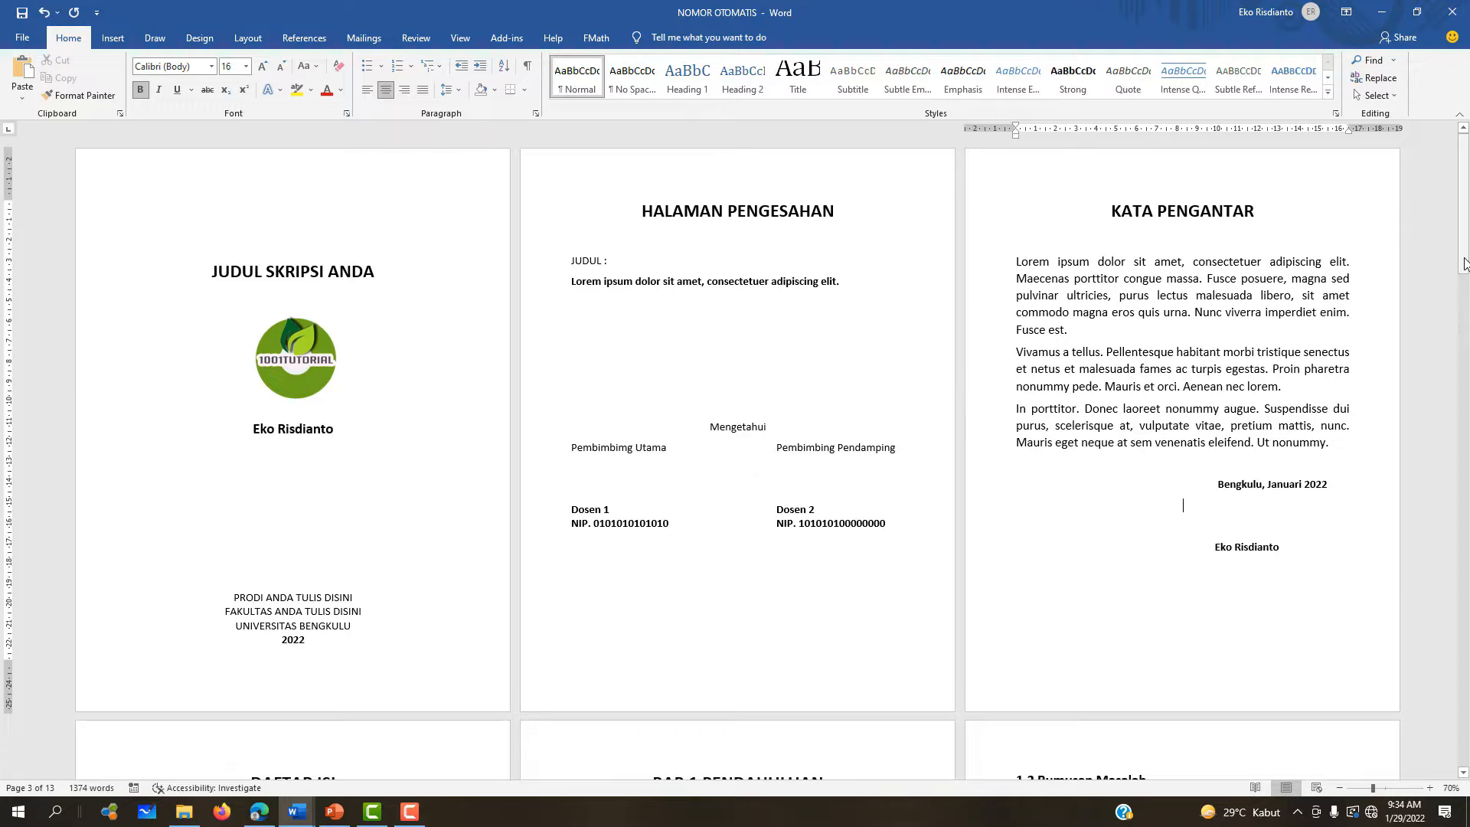
pyautogui.moveTo(1462, 263); pyautogui.dragTo(1432, 218)
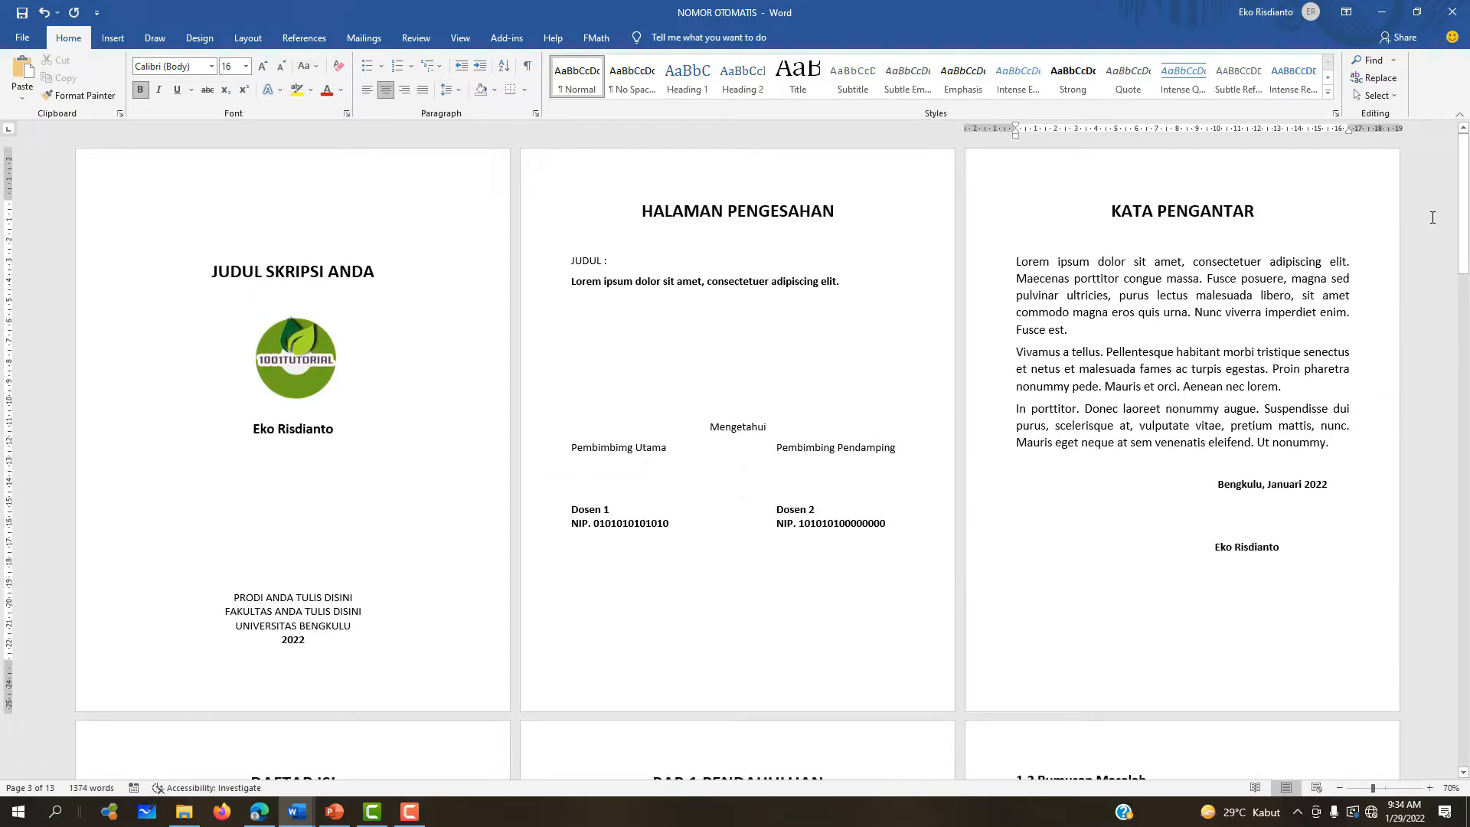
pyautogui.keyDown('ctrl'); pyautogui.scroll(-5, 1432, 218); pyautogui.keyUp('ctrl')
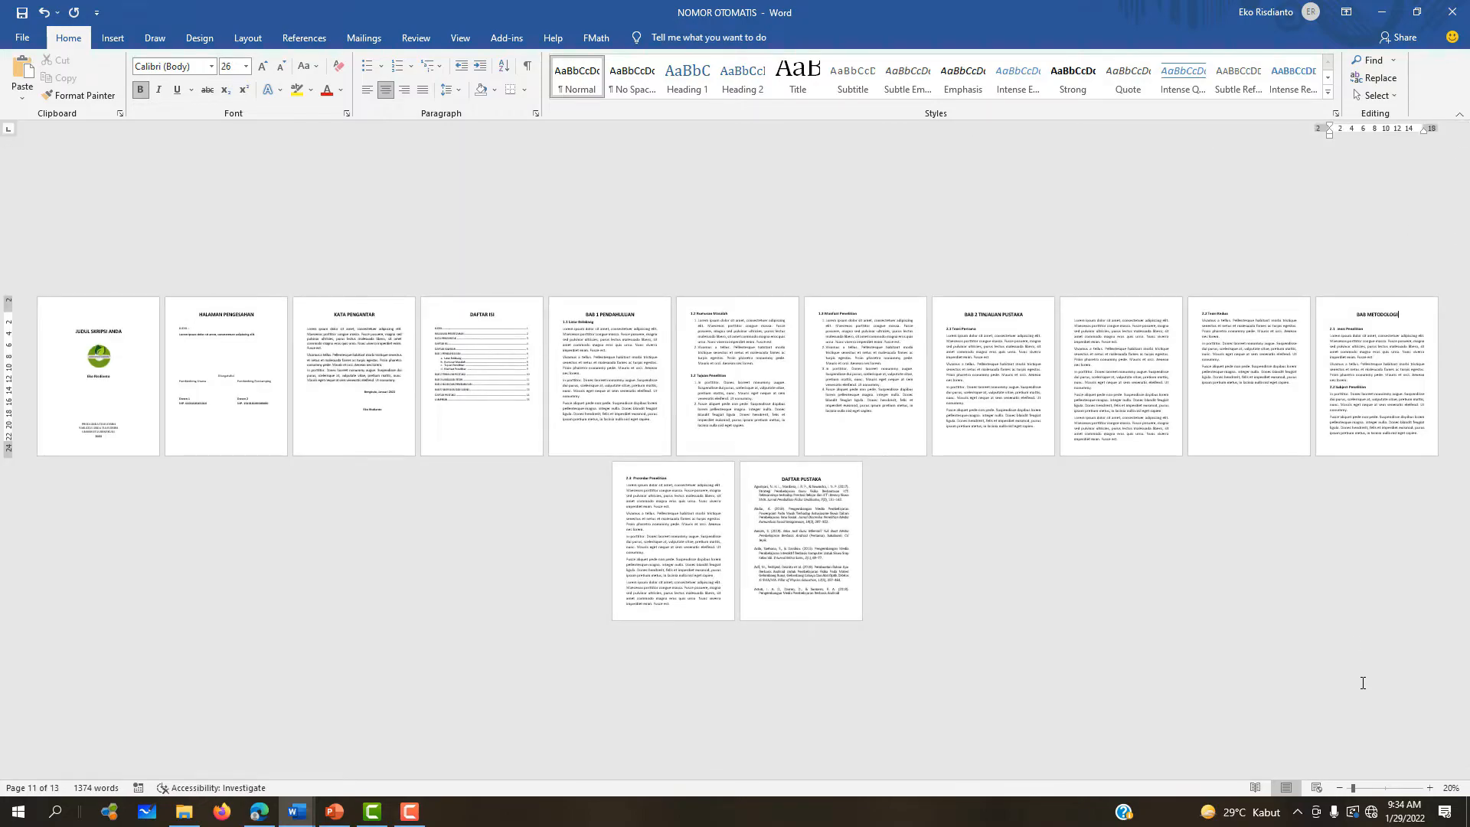
pyautogui.click(1429, 788)
pyautogui.click(1428, 788)
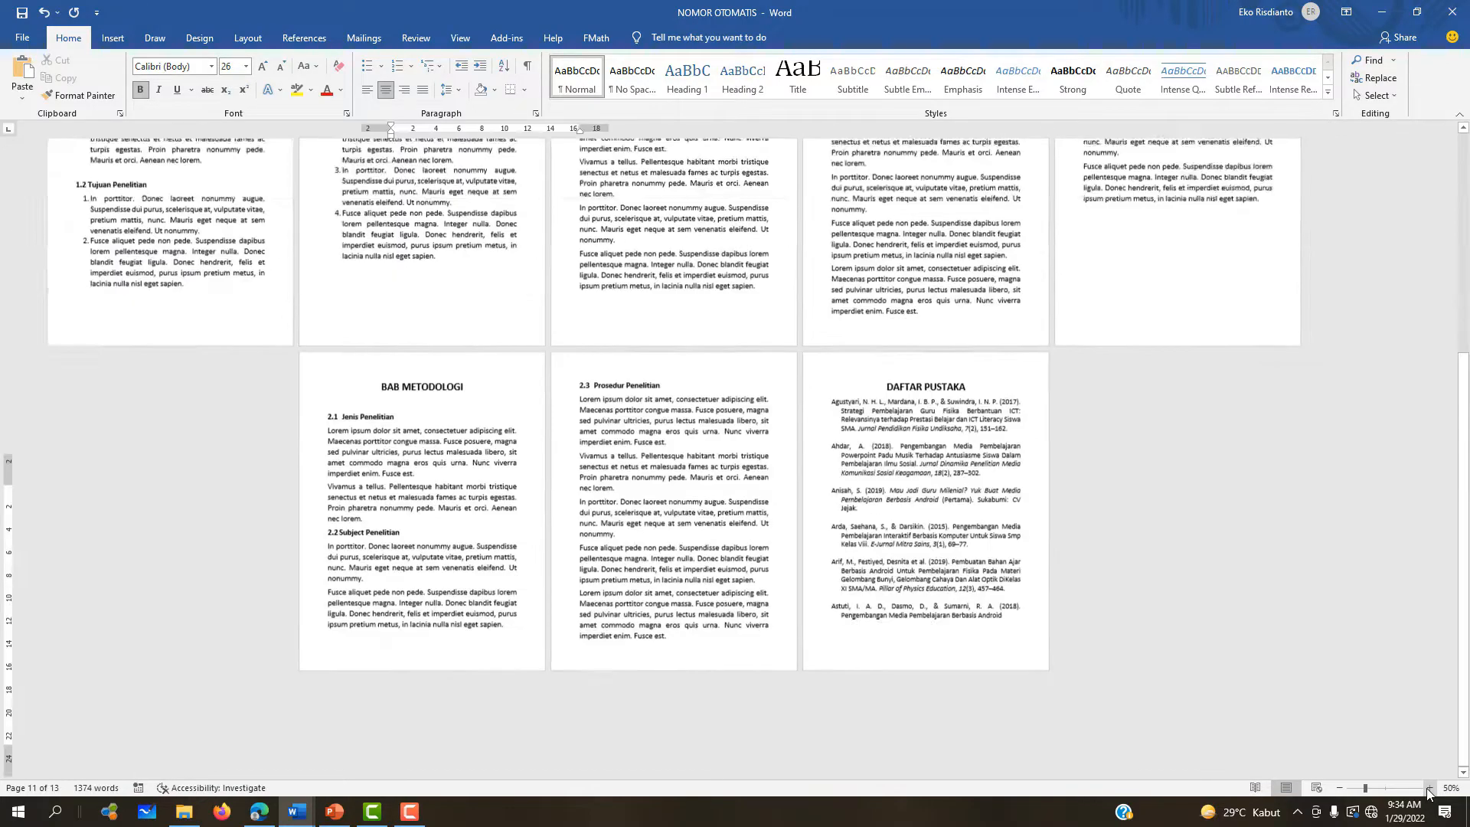
pyautogui.click(1428, 787)
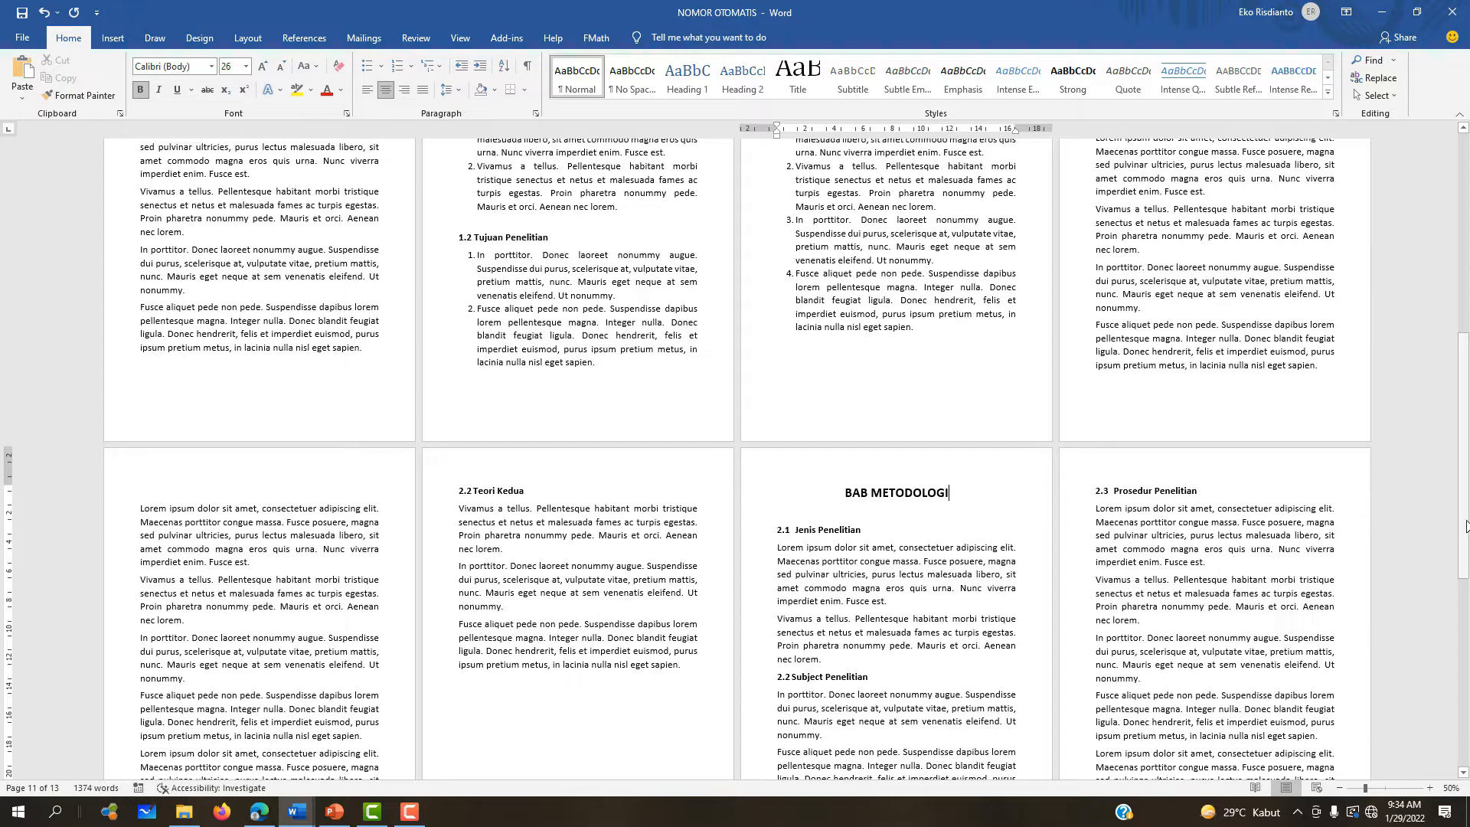
pyautogui.scroll(10, 1347, 222)
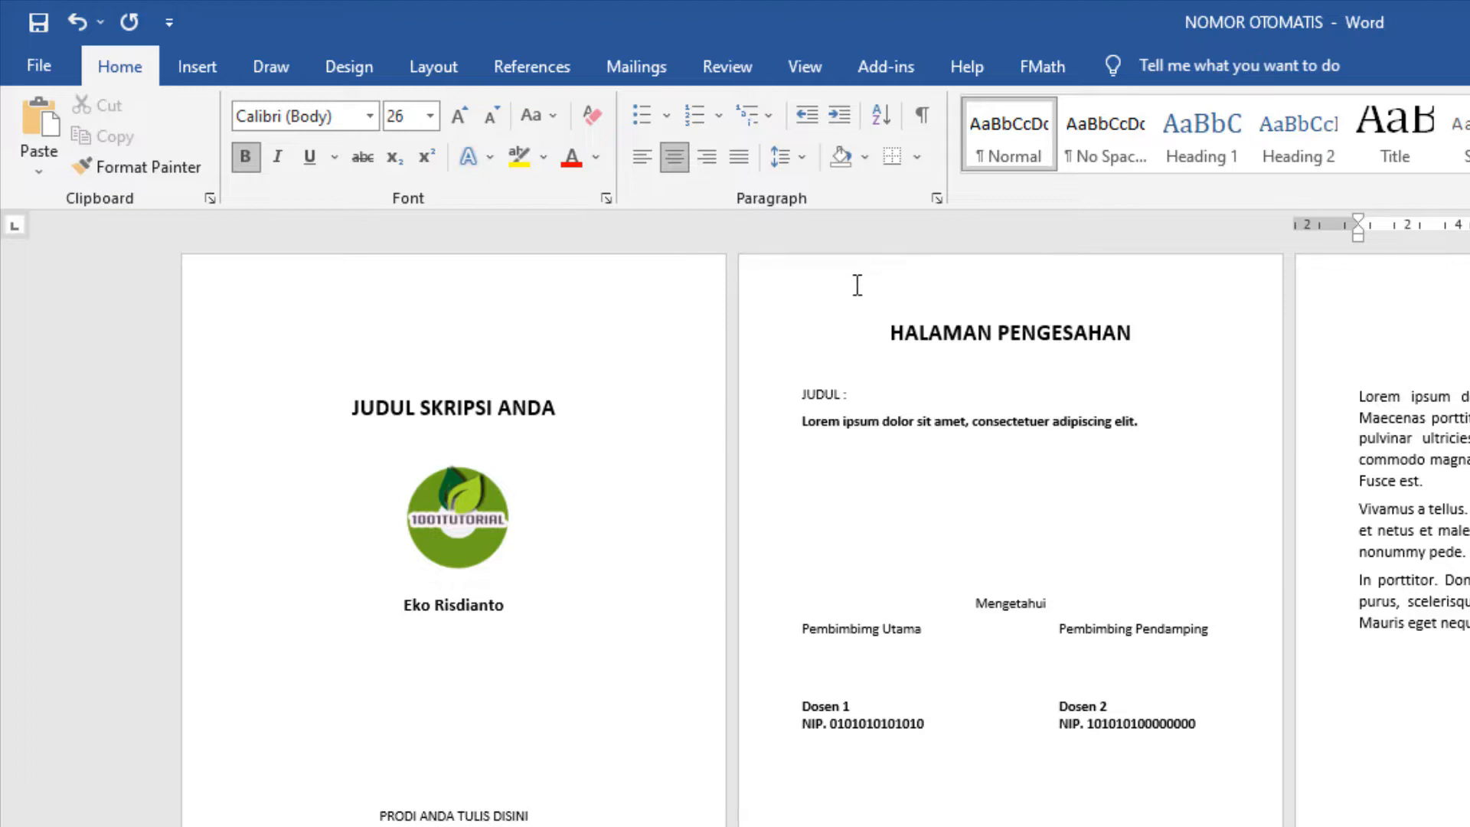
# Step: Open the header area to check the section labels across the pages, and return to the body text
pyautogui.doubleClick(858, 285)
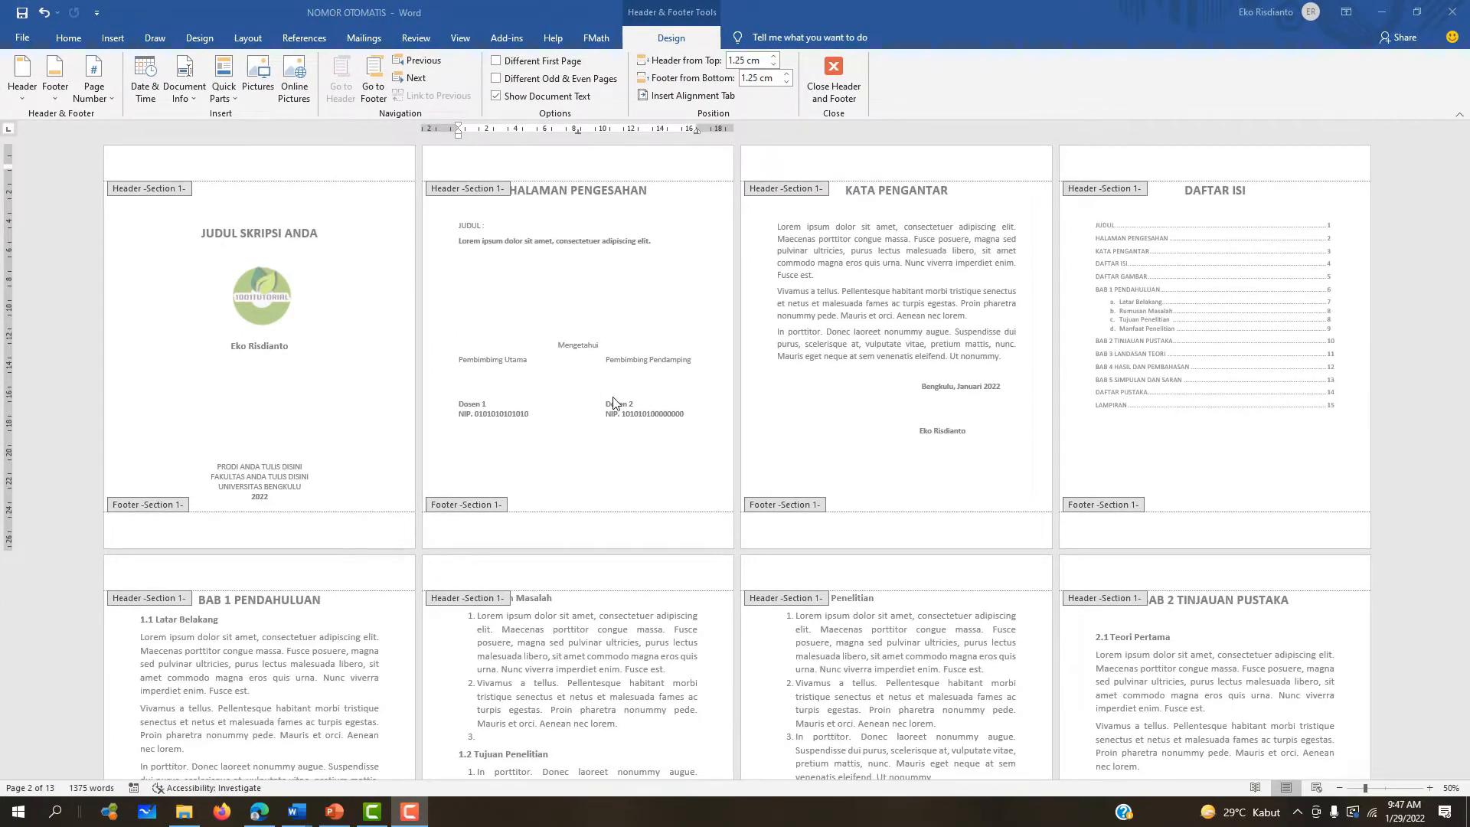
pyautogui.scroll(-3, 1082, 371)
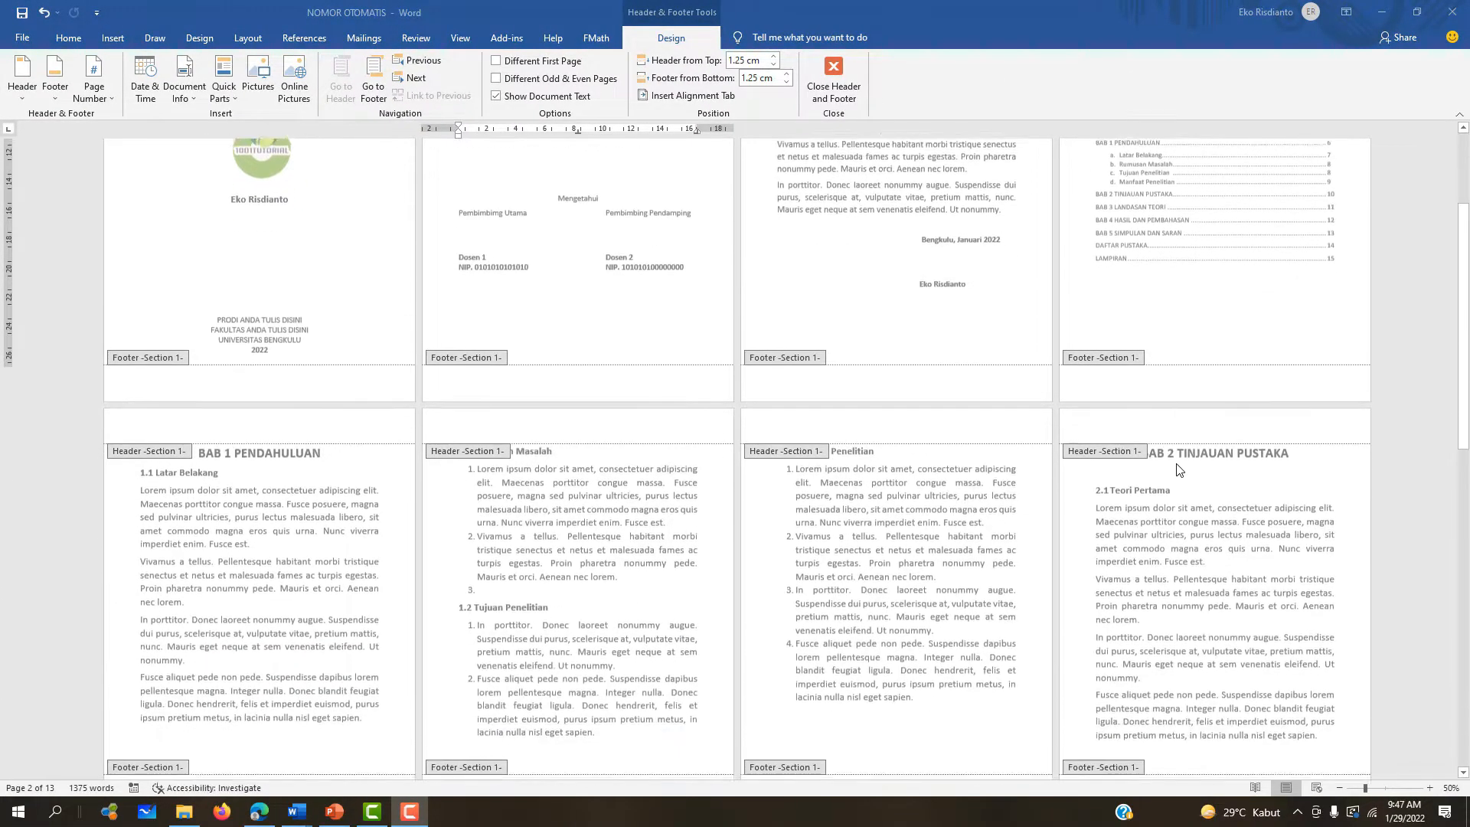
pyautogui.scroll(3, 1069, 436)
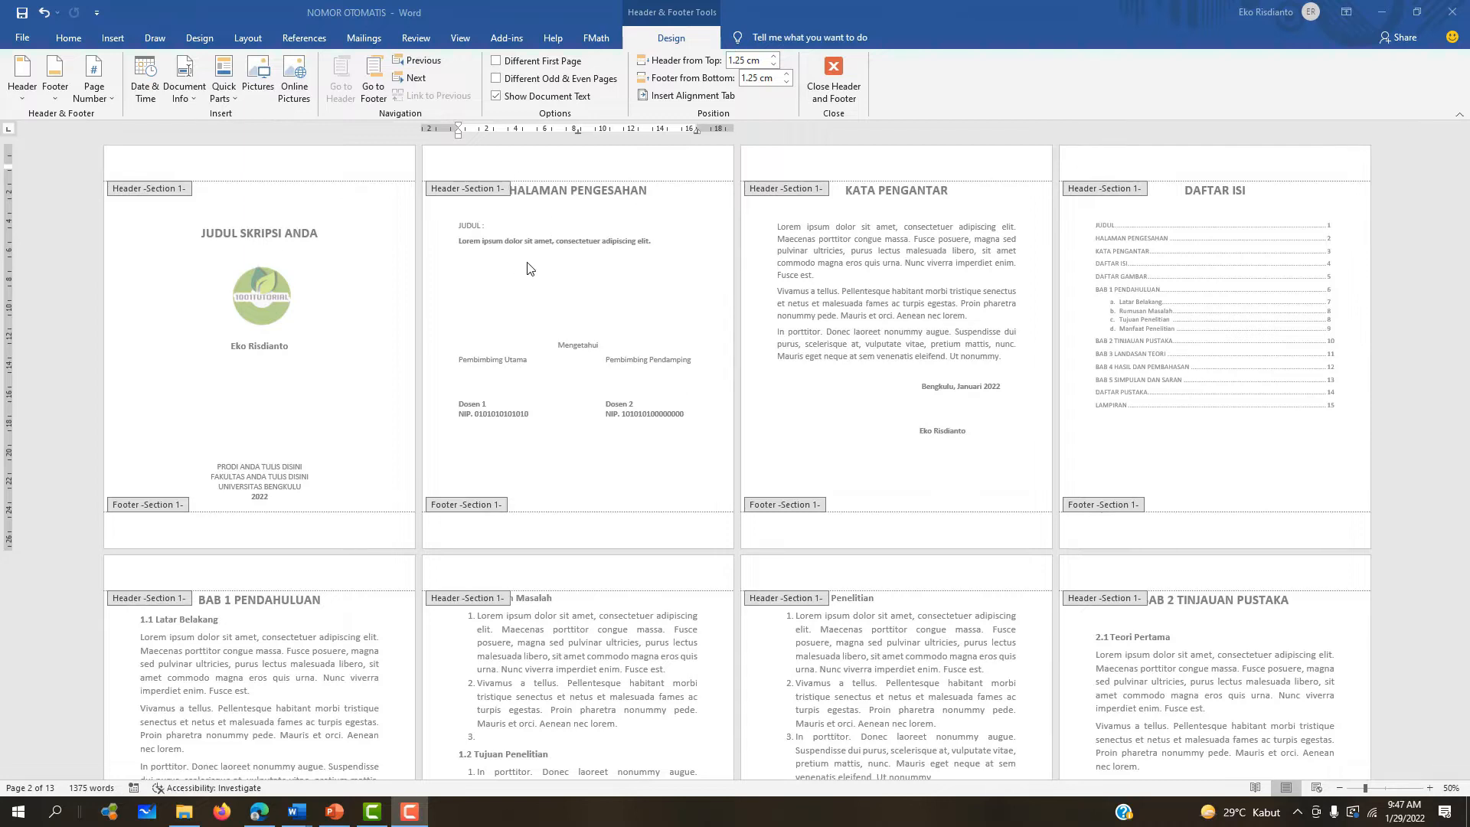
pyautogui.doubleClick(534, 332)
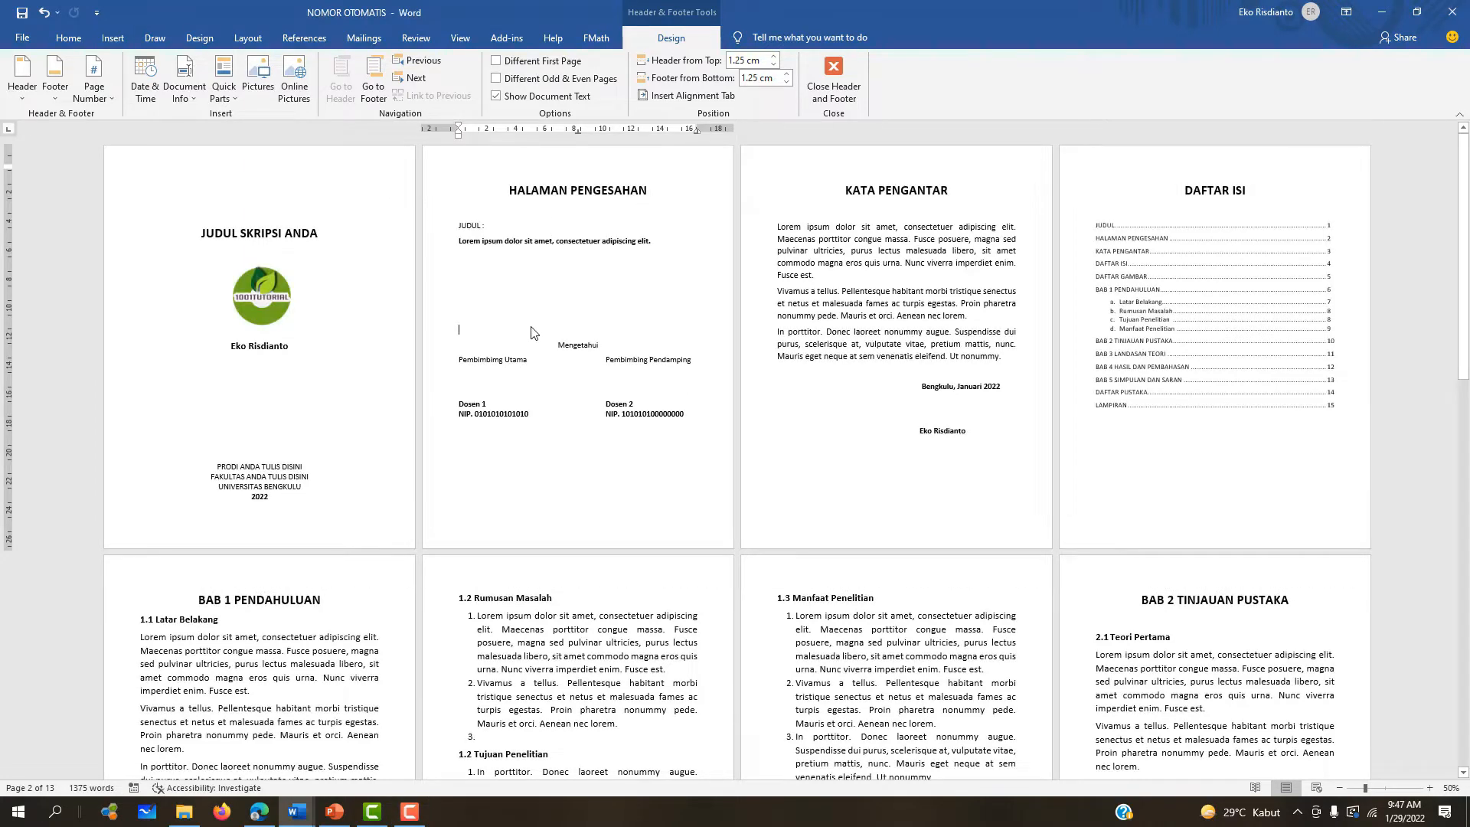
pyautogui.click(510, 189)
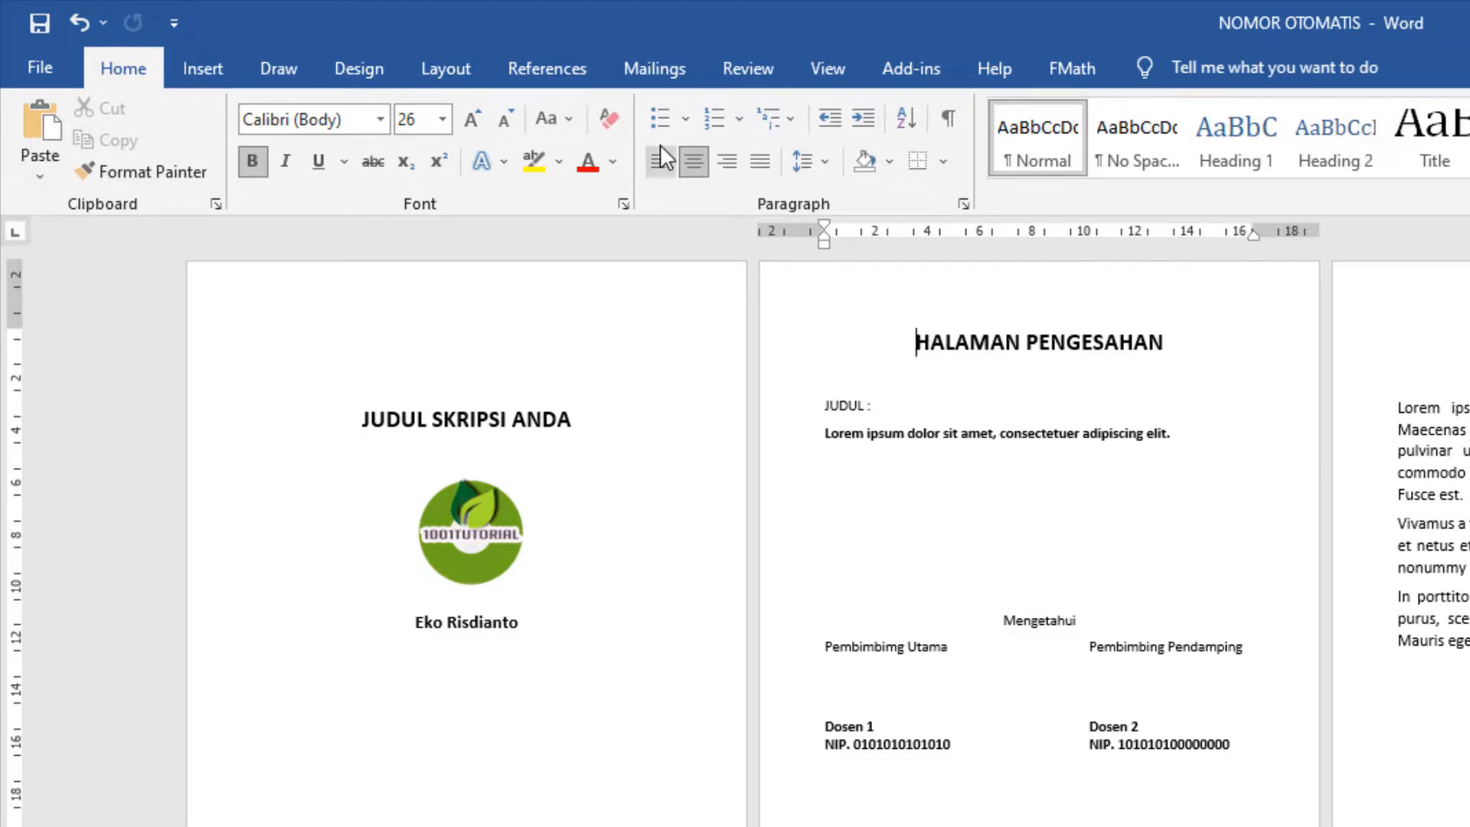
pyautogui.click(464, 71)
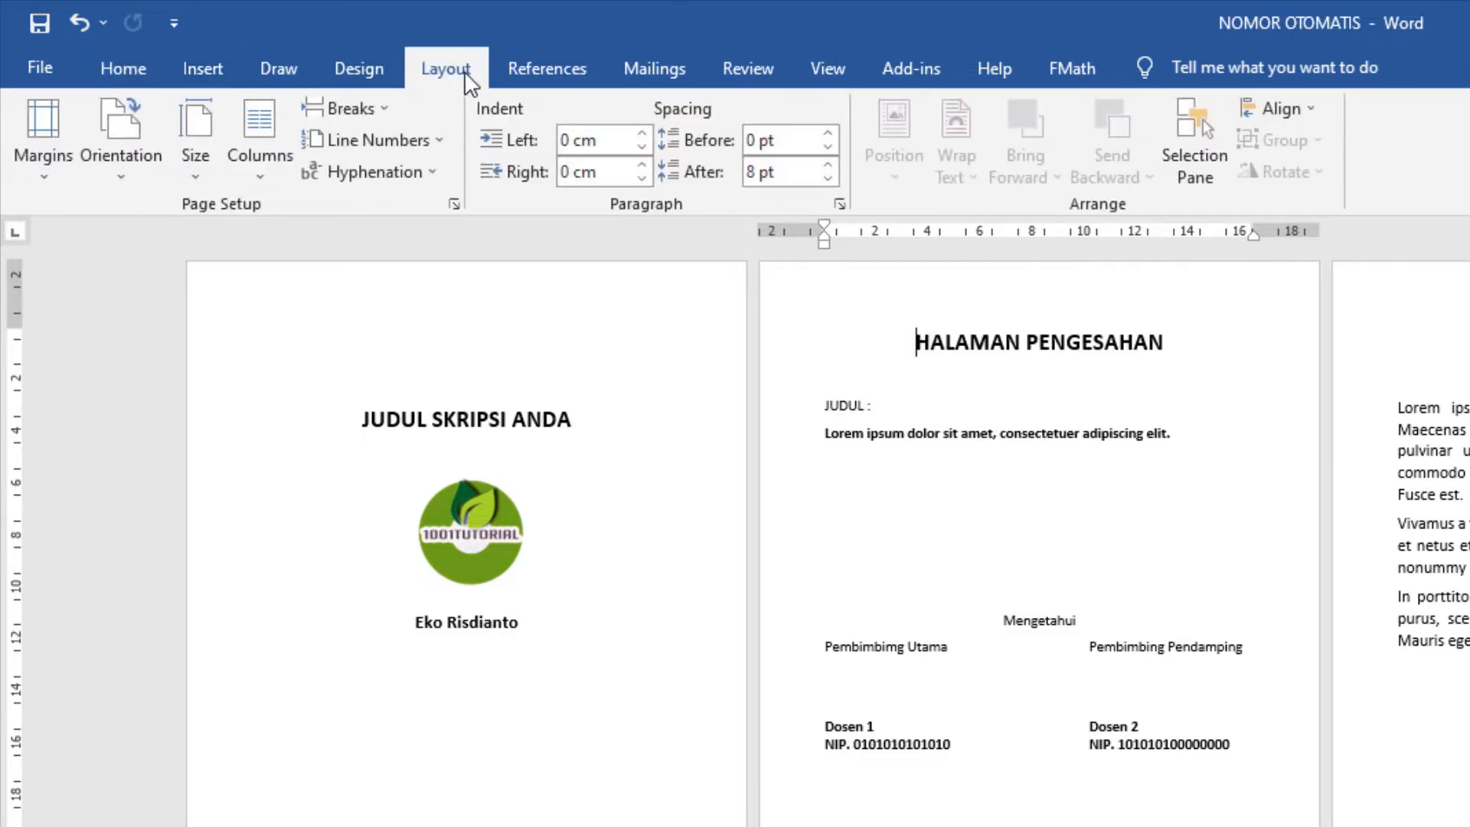
pyautogui.click(383, 109)
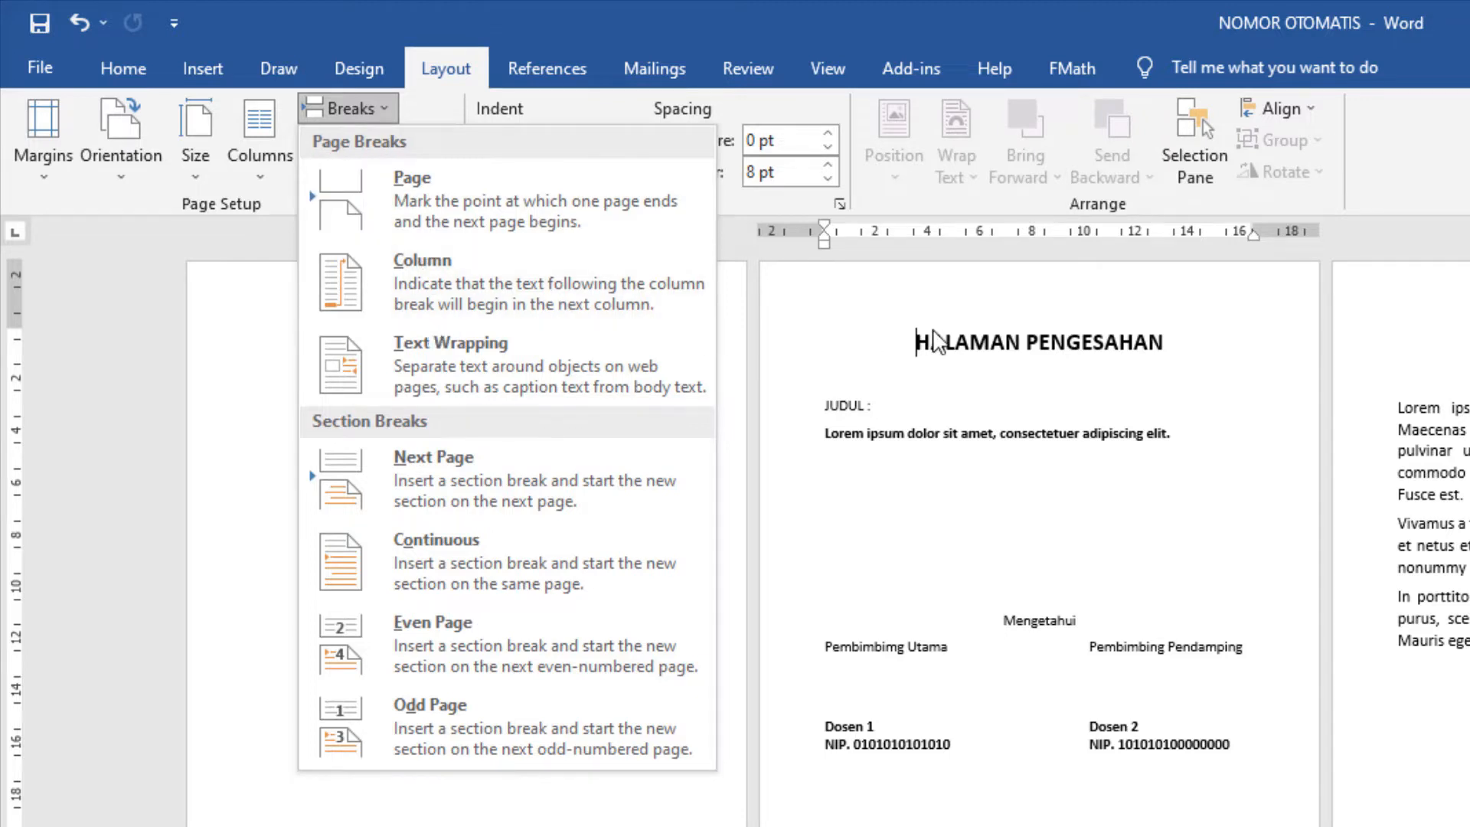
pyautogui.click(885, 310)
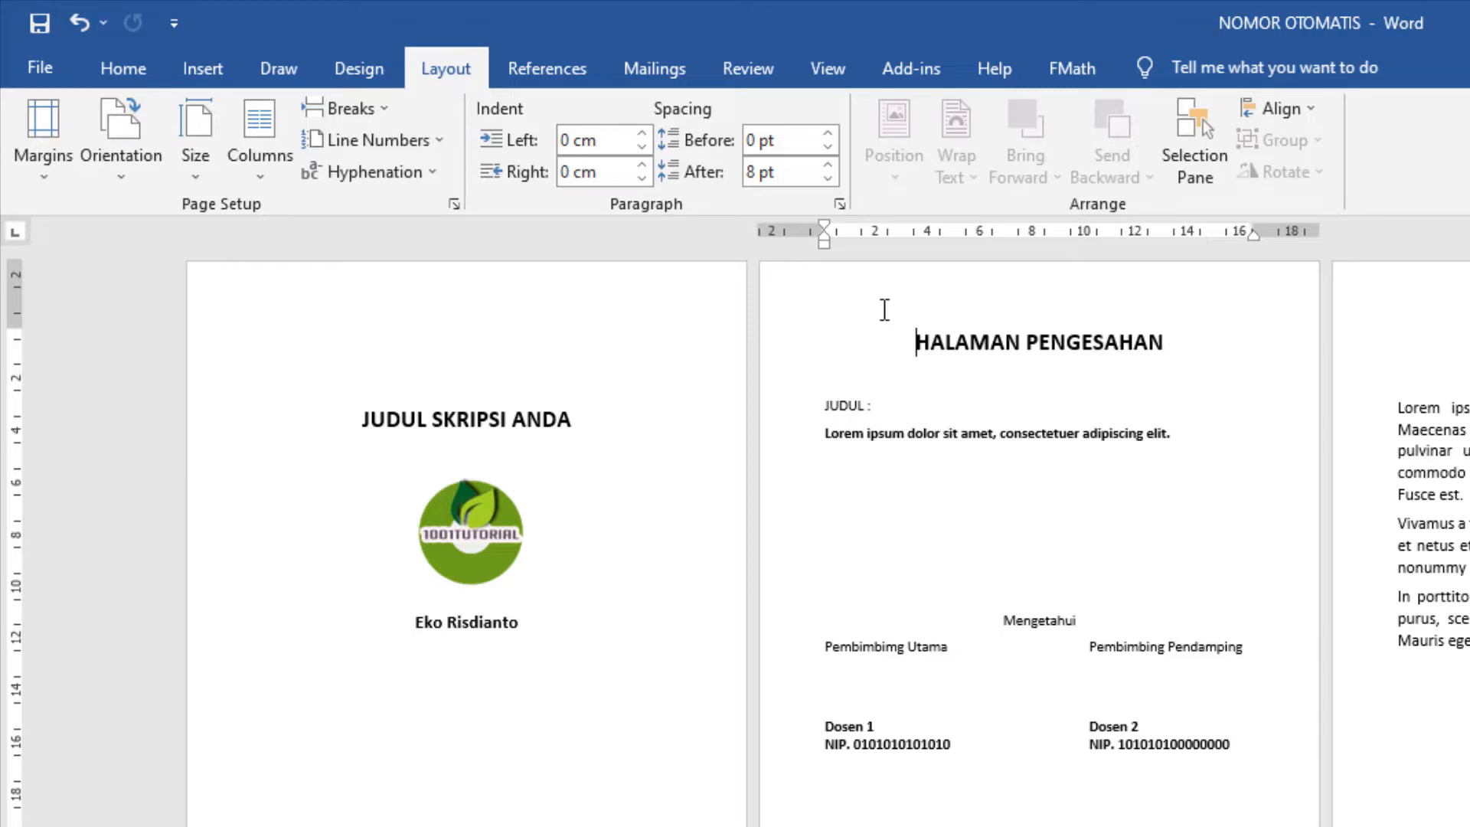
pyautogui.doubleClick(885, 310)
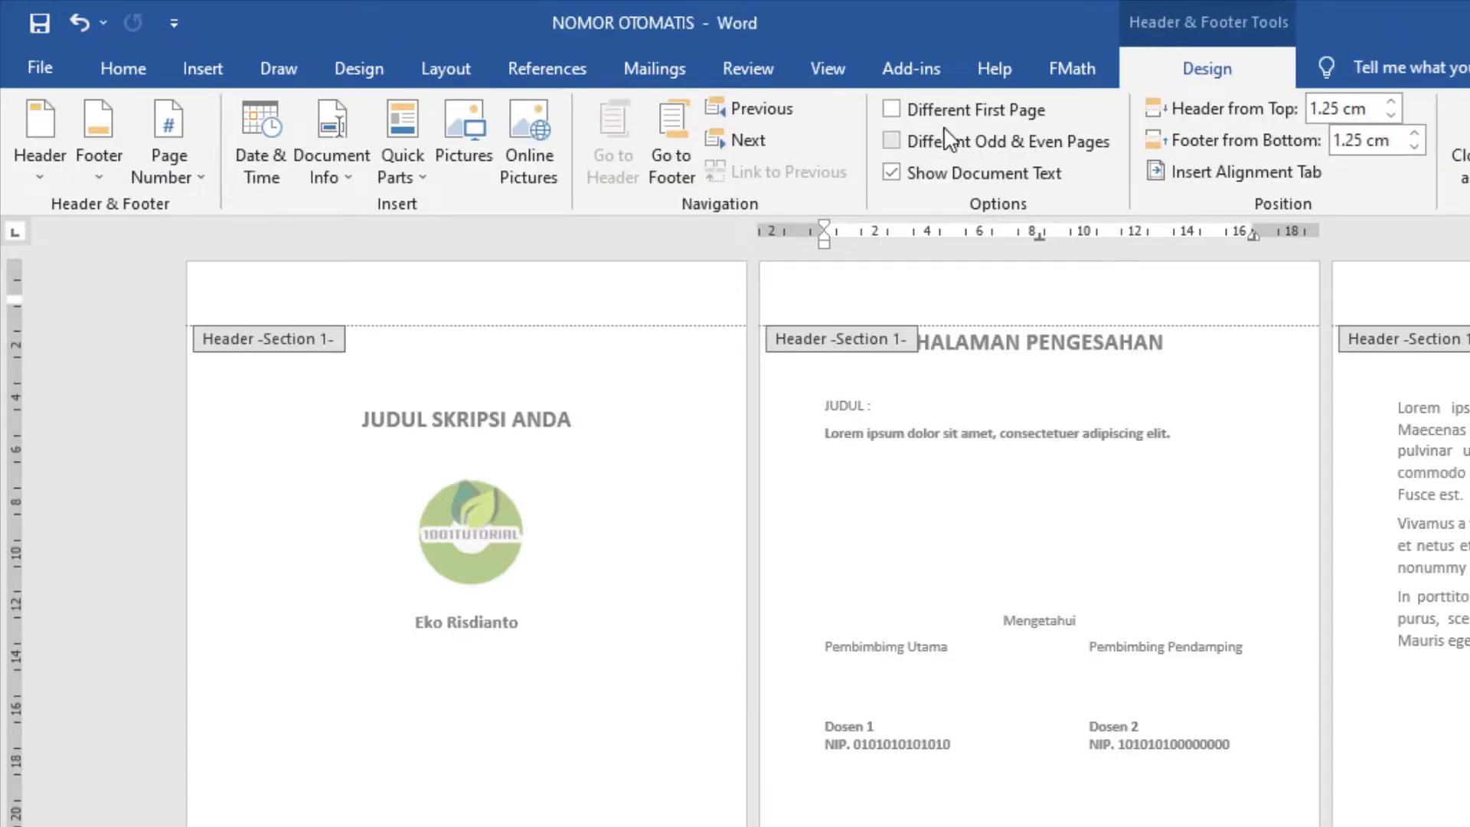
pyautogui.doubleClick(929, 490)
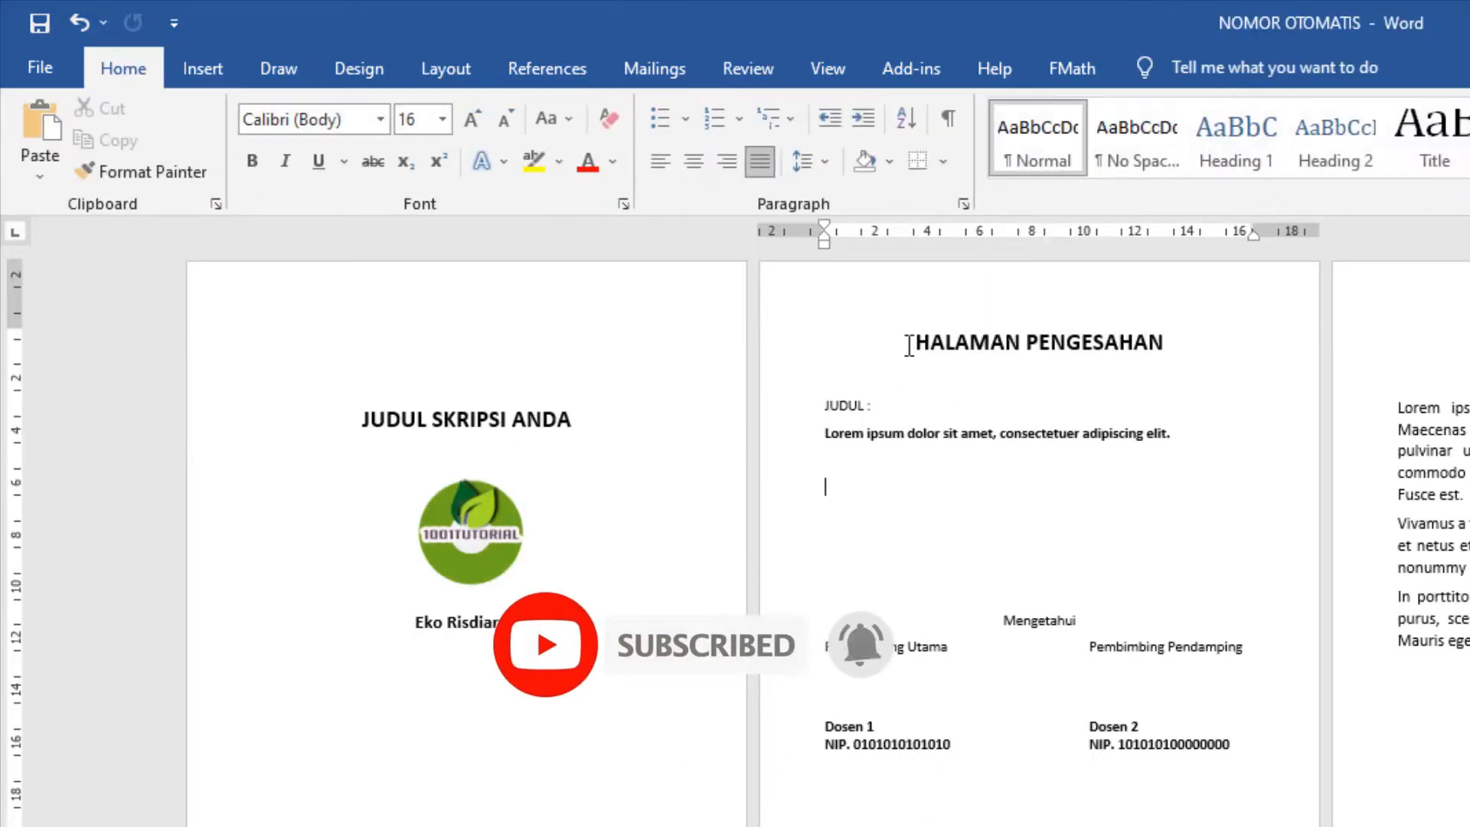
# Step: Insert a Next Page section break directly before the HALAMAN PENGESAHAN heading
pyautogui.click(911, 342)
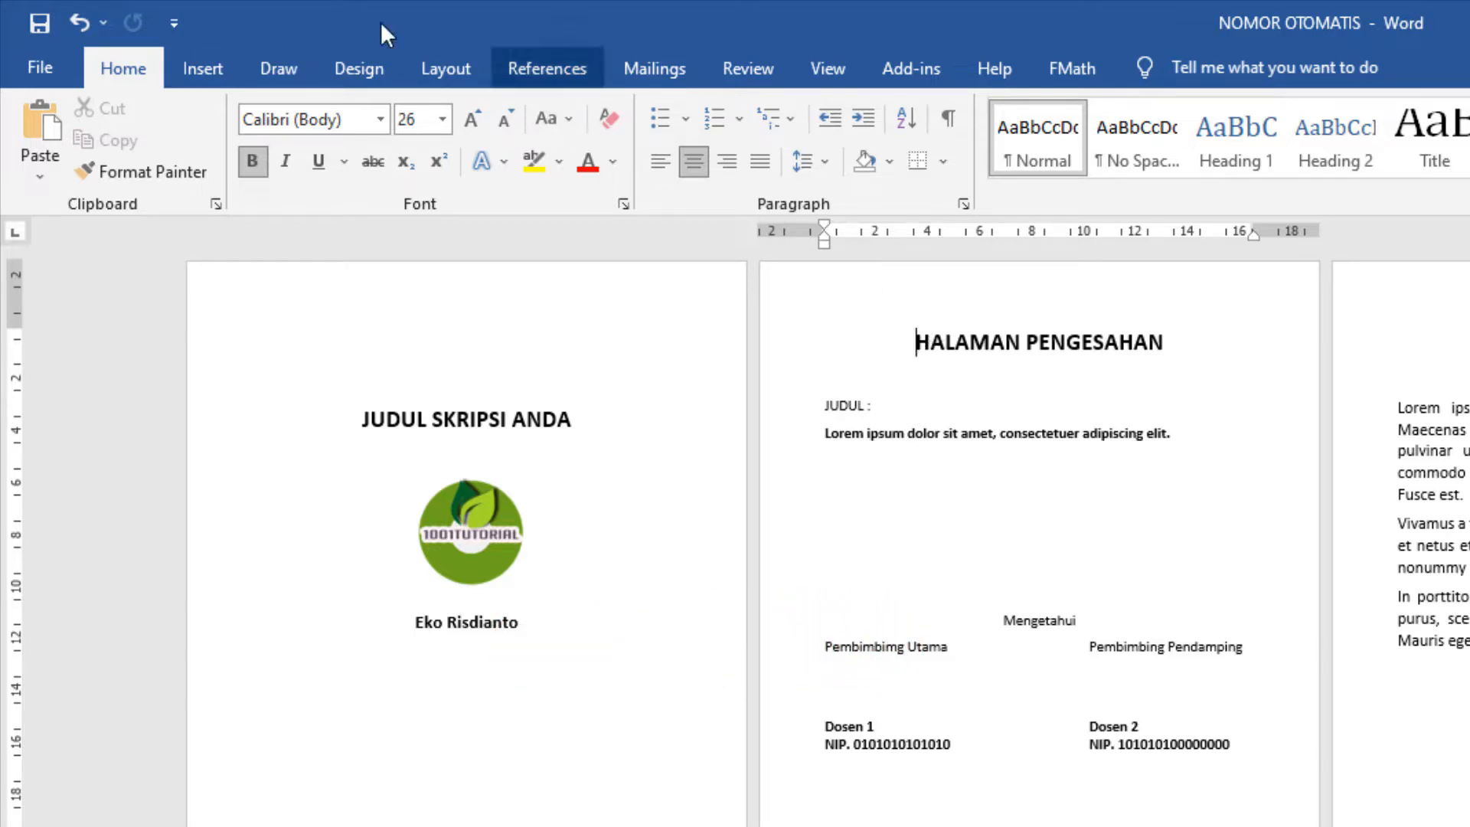
pyautogui.click(447, 77)
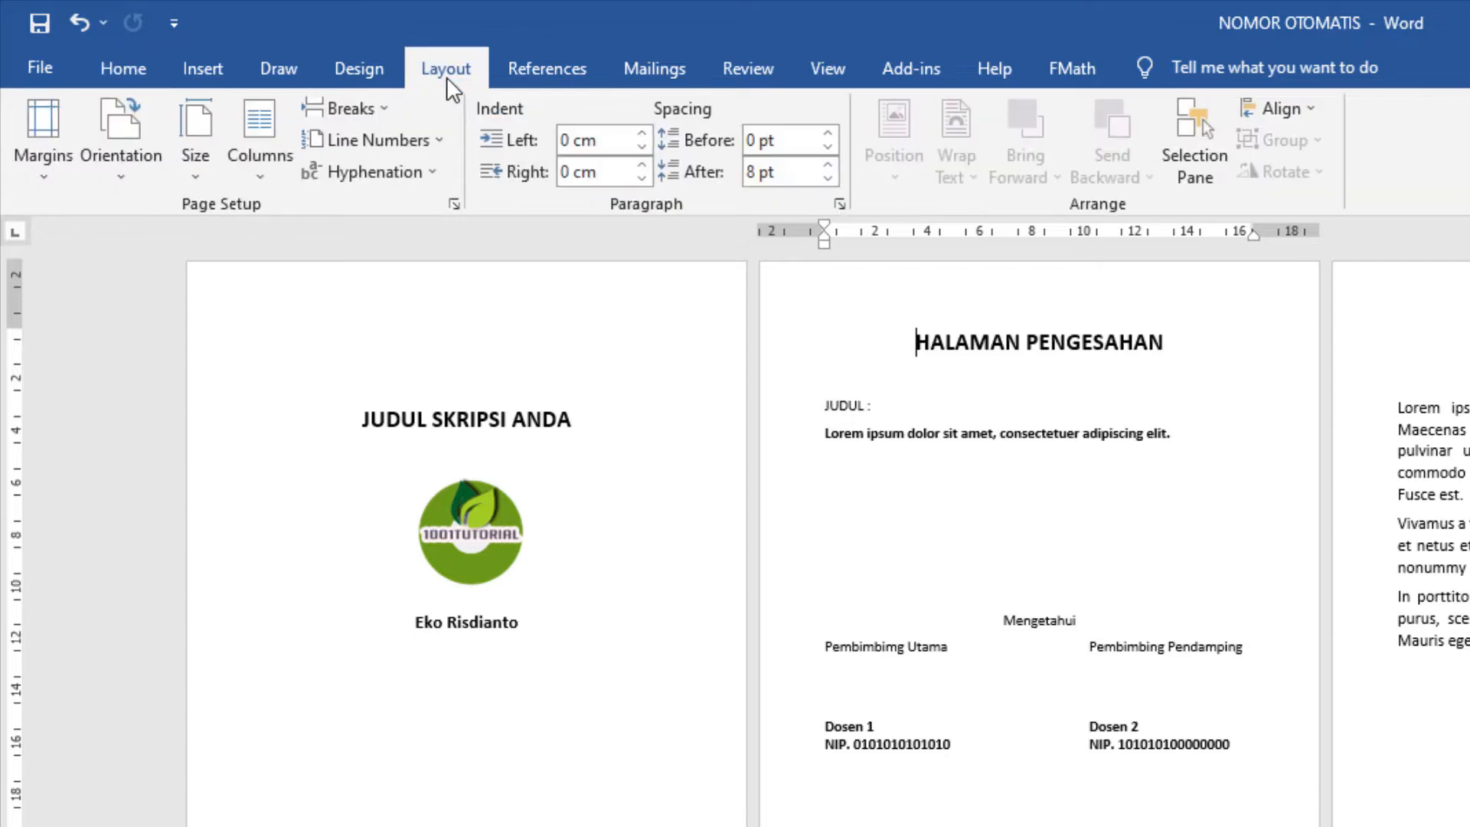
pyautogui.click(371, 115)
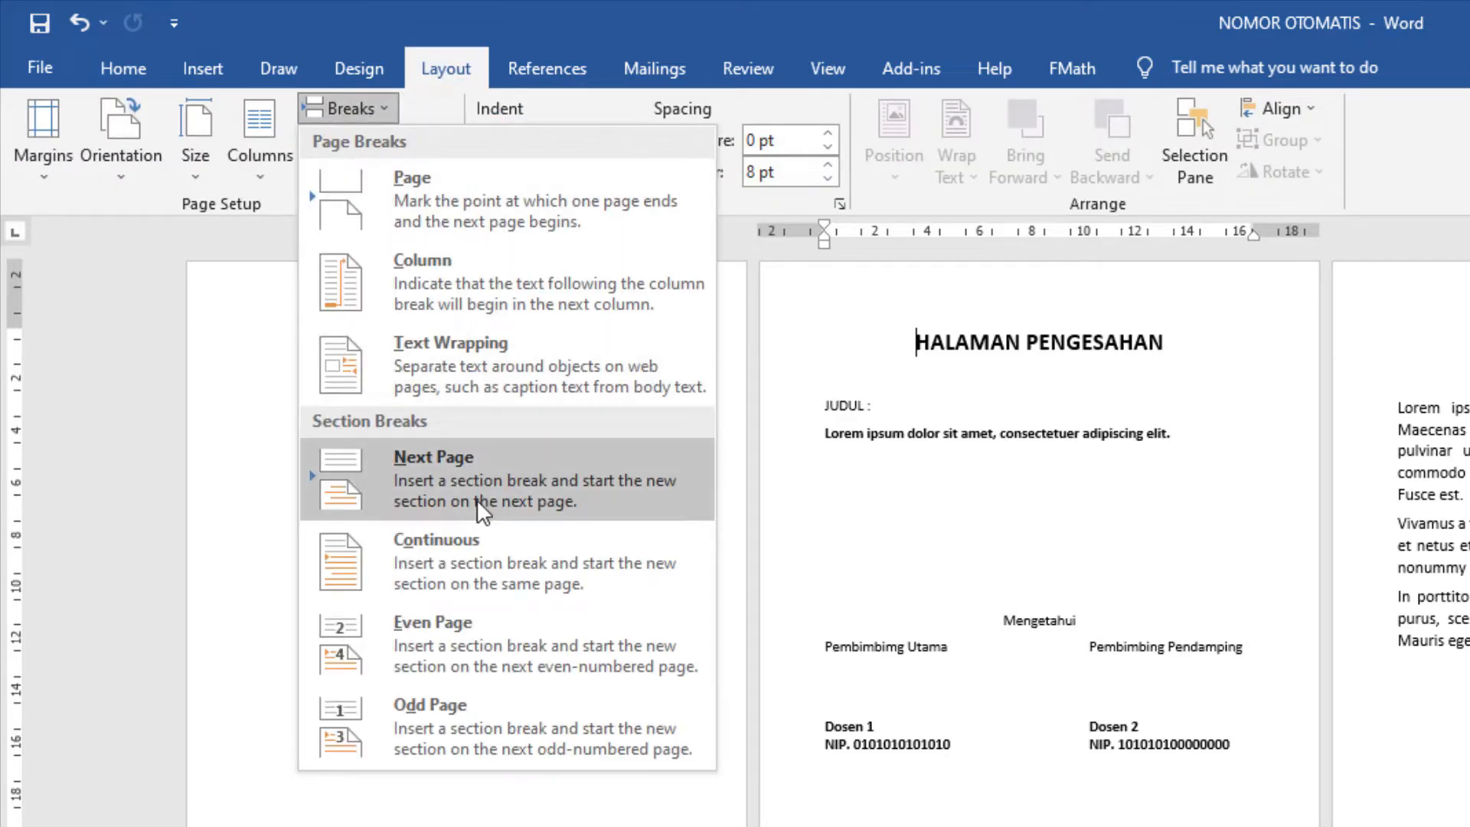
pyautogui.click(476, 499)
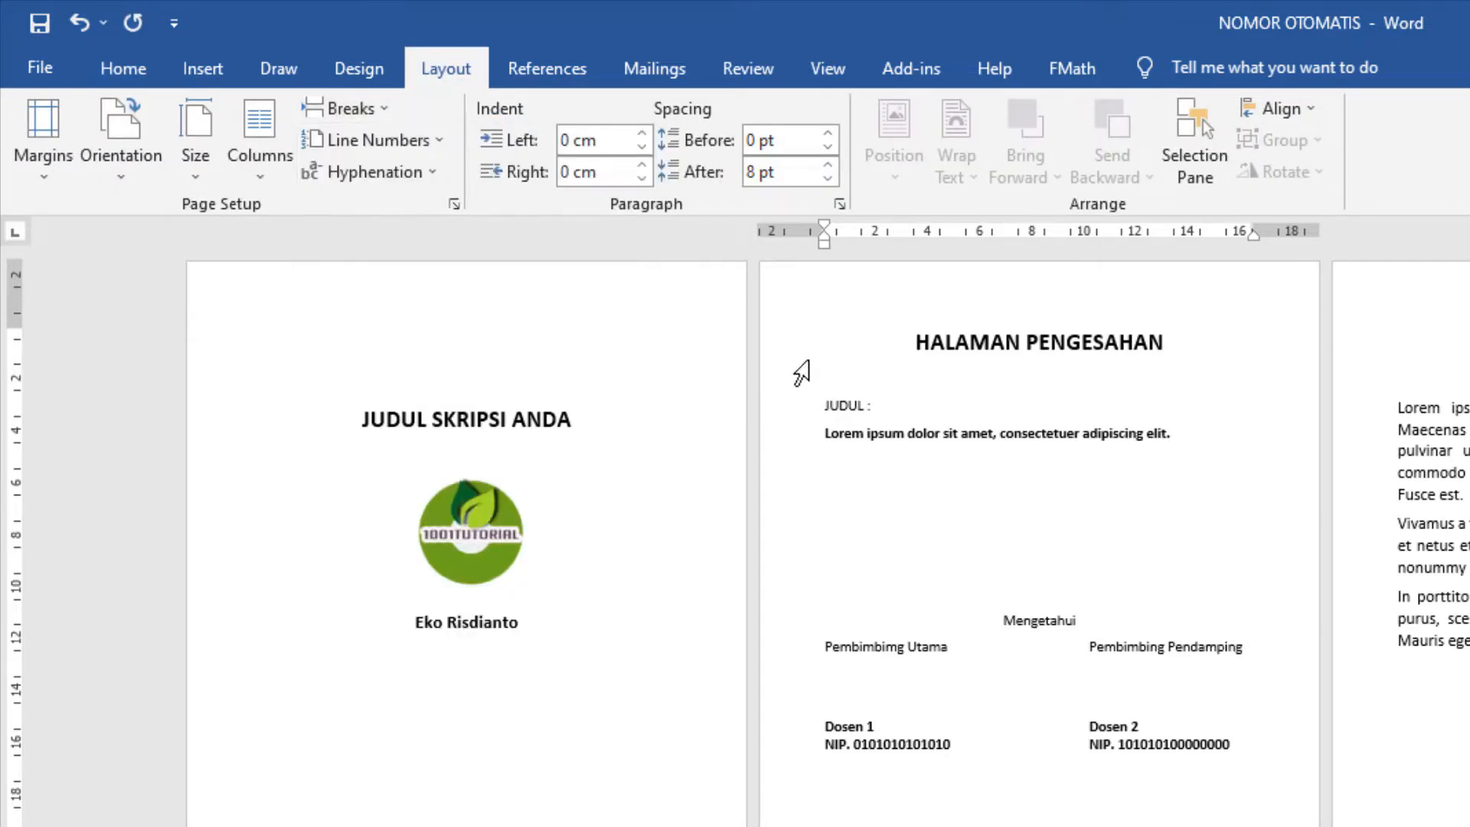
# Step: Unlink the header and footer of the HALAMAN PENGESAHAN section from the previous section and return to the body text
pyautogui.rightClick(879, 300)
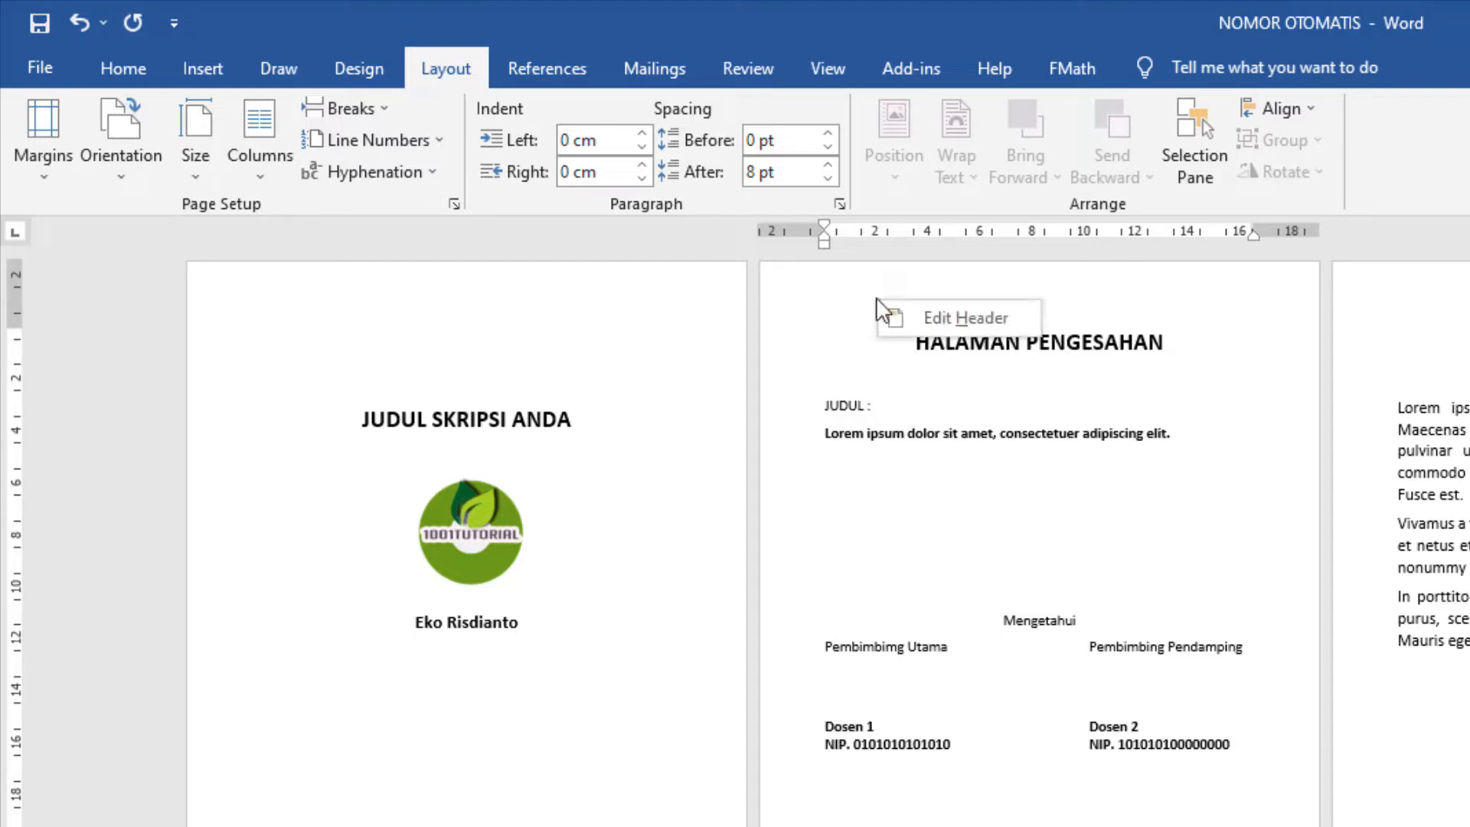
pyautogui.click(938, 315)
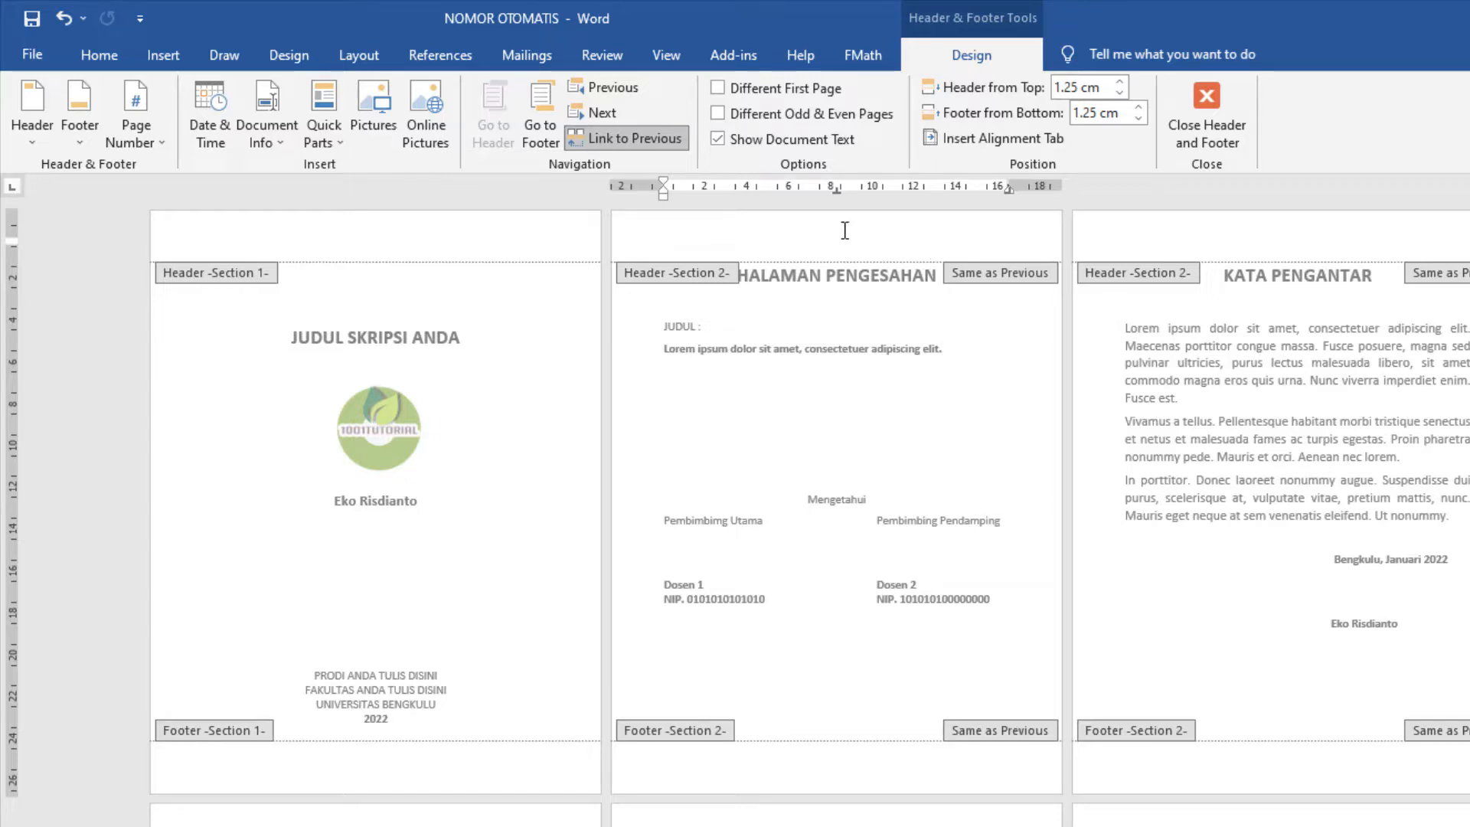
pyautogui.click(617, 148)
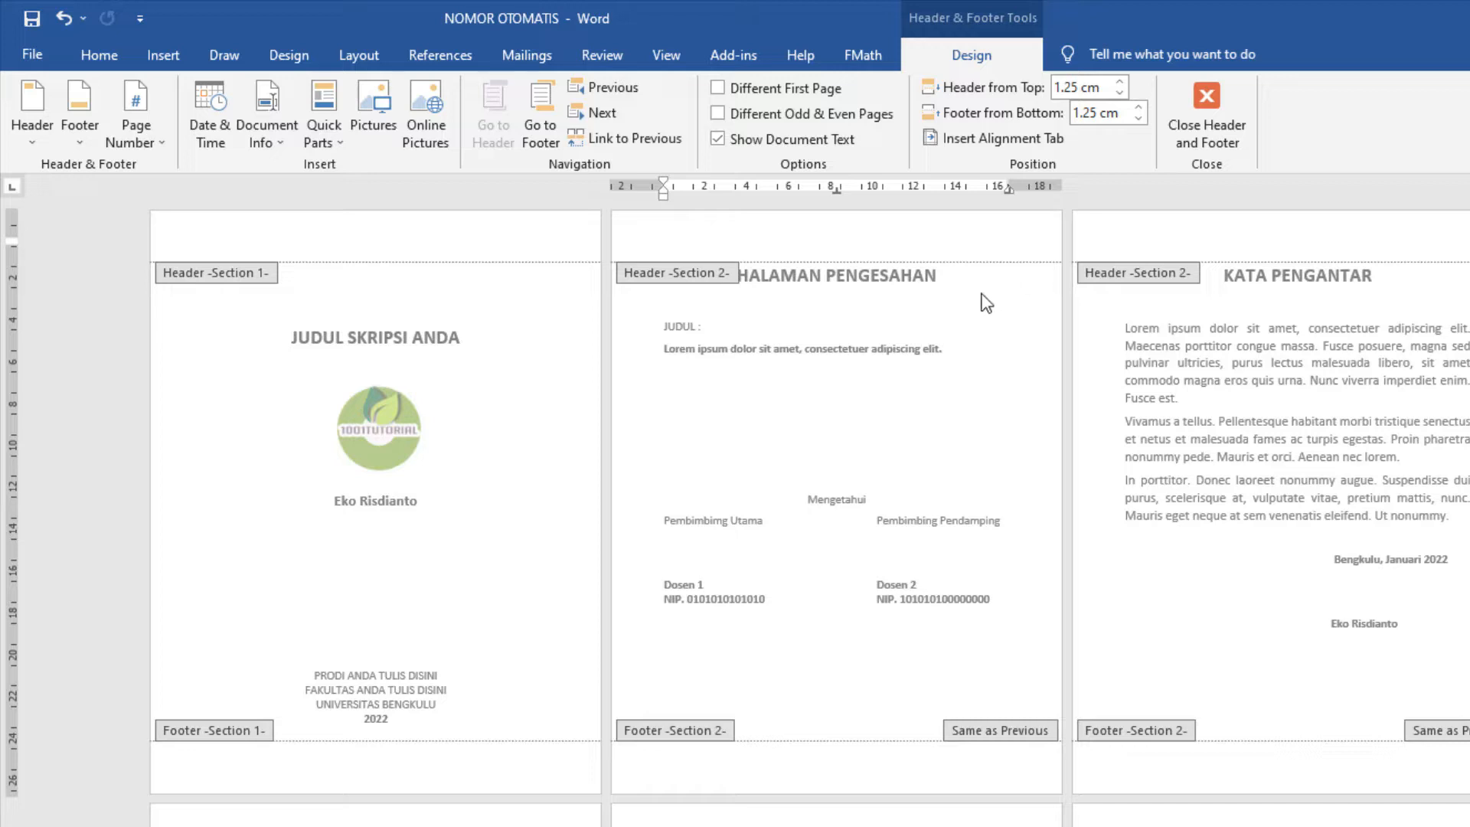
pyautogui.click(536, 142)
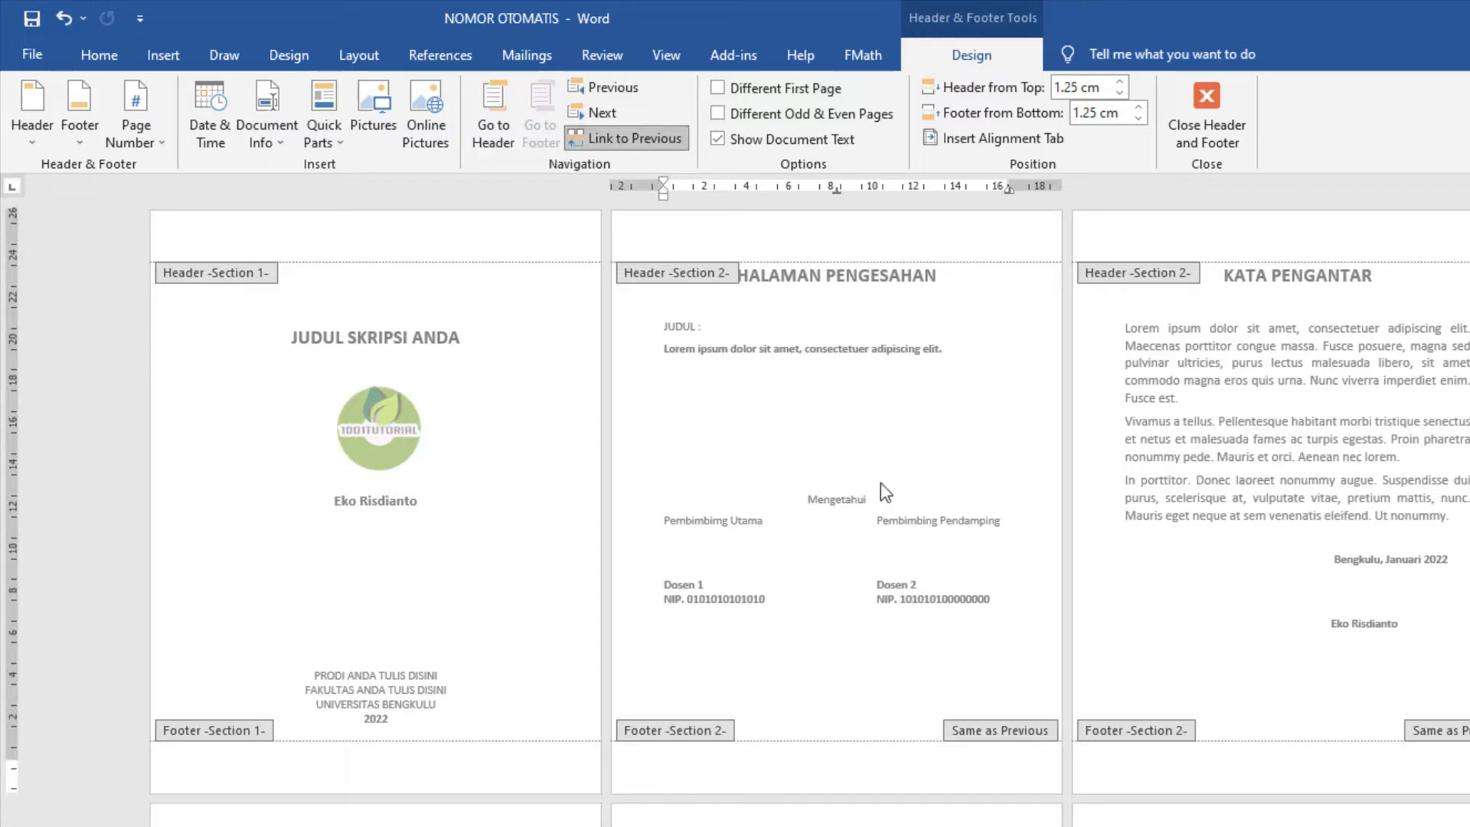
pyautogui.click(605, 145)
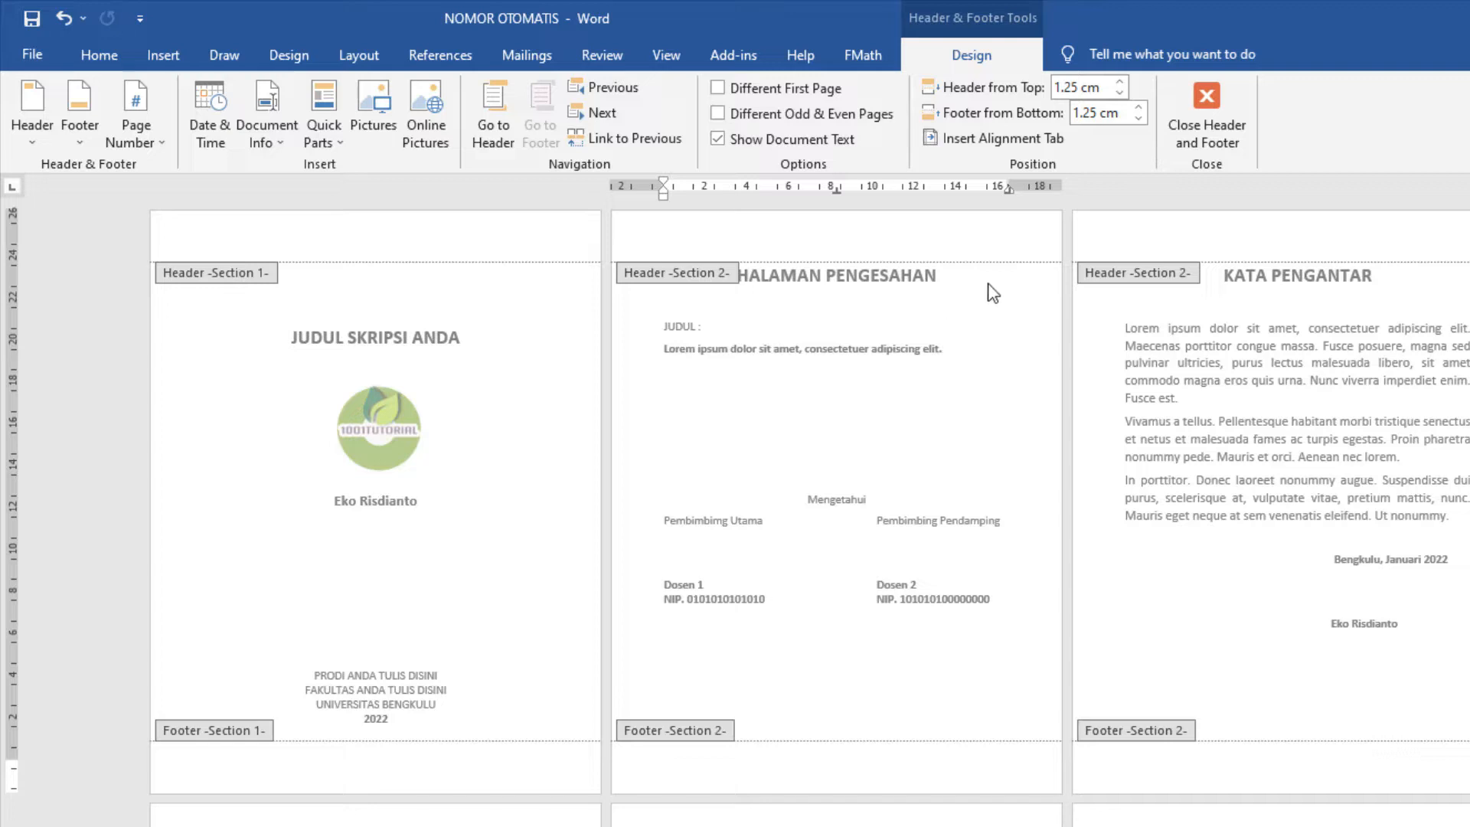
pyautogui.doubleClick(941, 488)
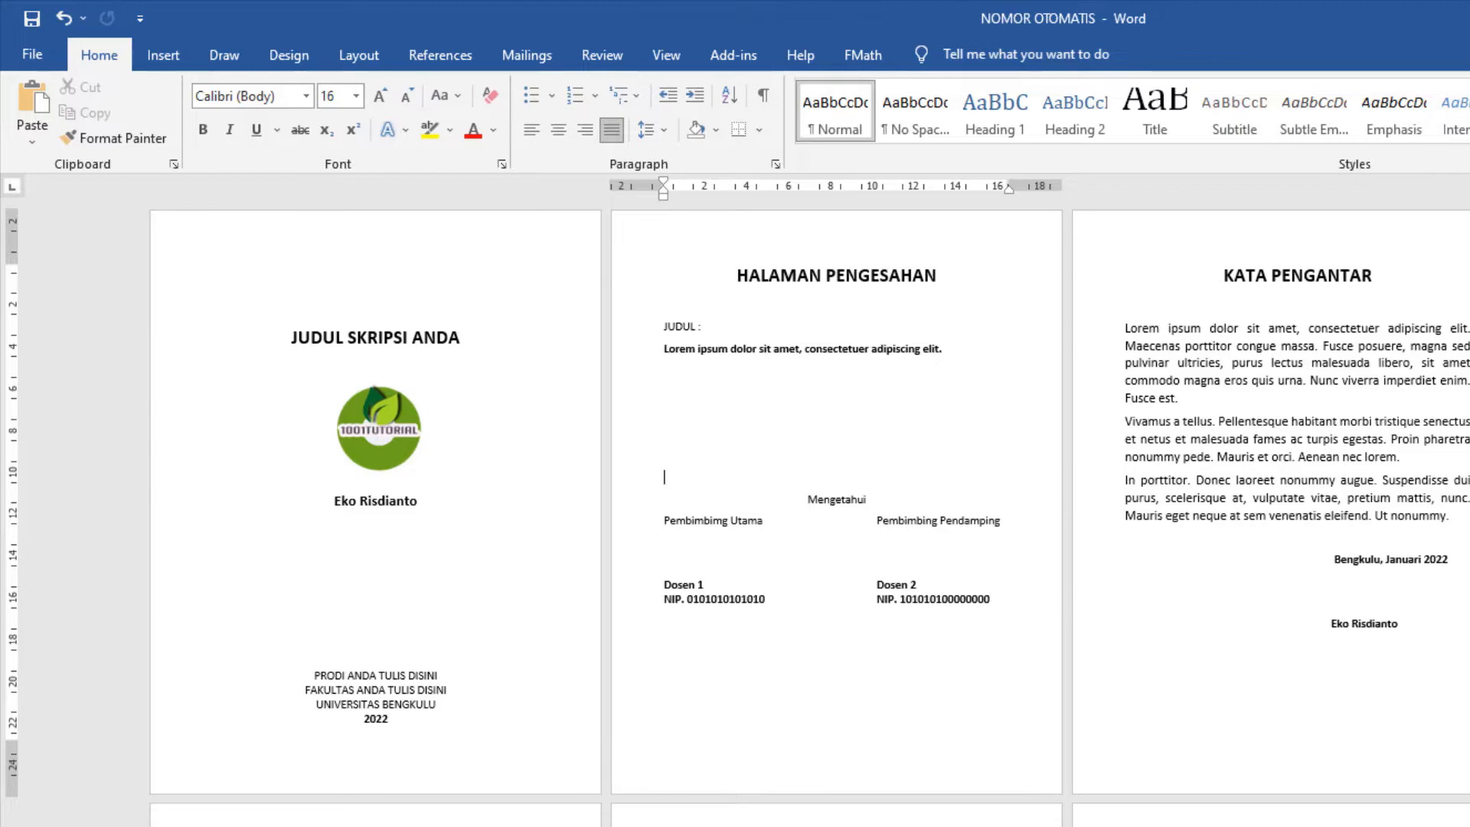
# Step: Insert a Next Page section break directly before the BAB 1 PENDAHULUAN heading
pyautogui.moveTo(1464, 213); pyautogui.dragTo(1466, 311)
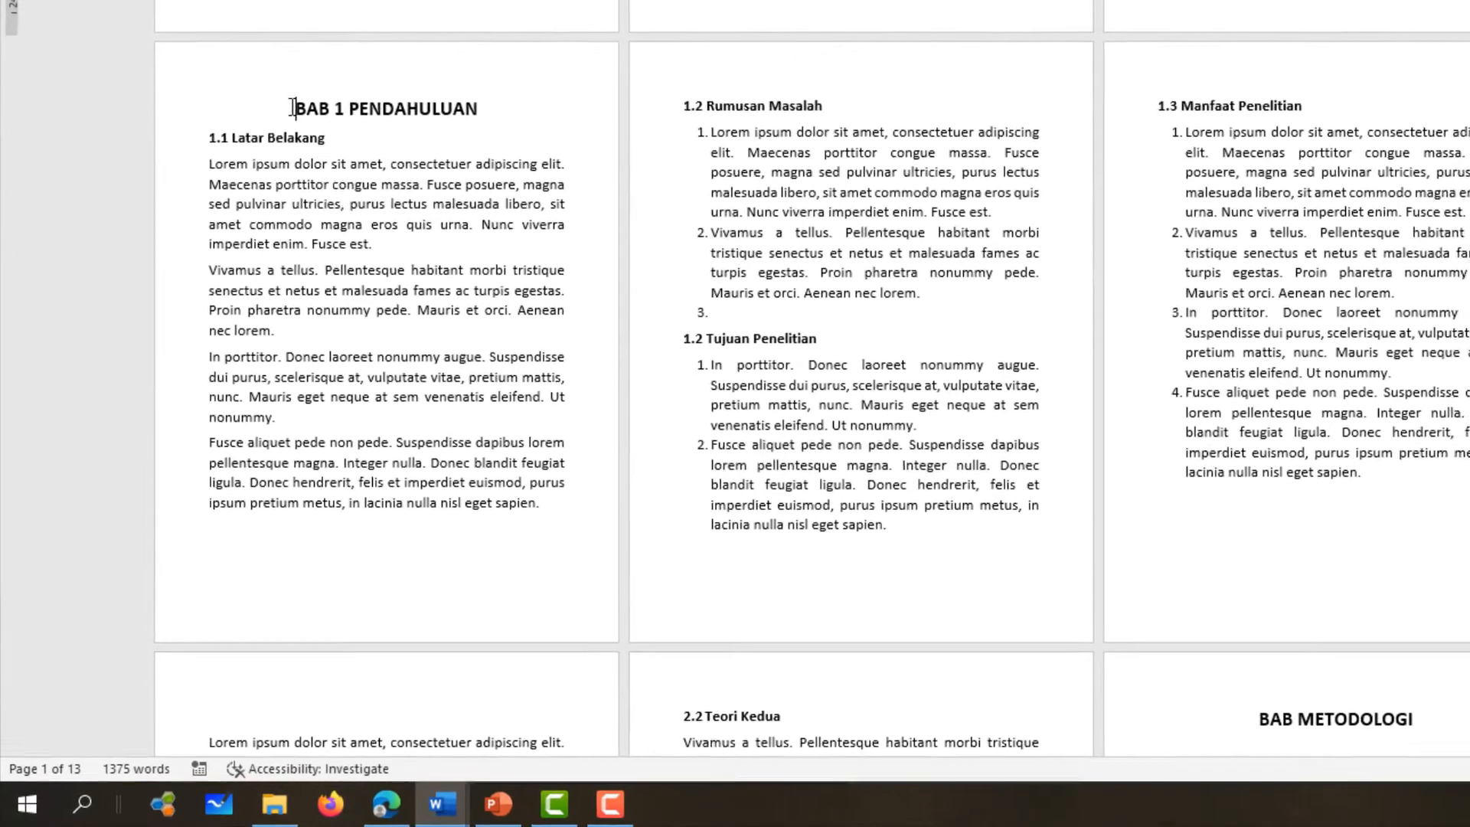
pyautogui.click(196, 345)
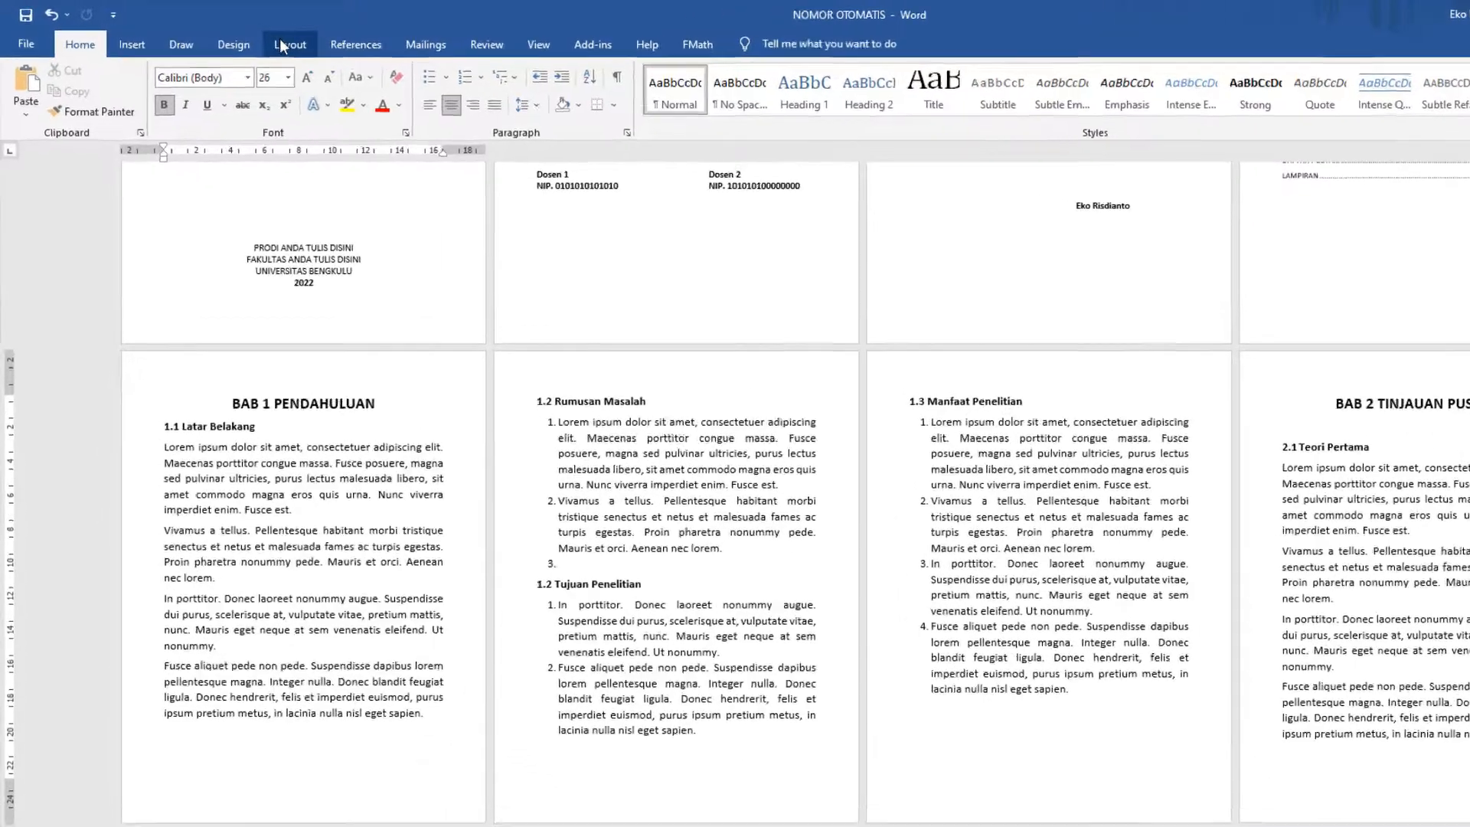
pyautogui.click(243, 39)
pyautogui.click(306, 97)
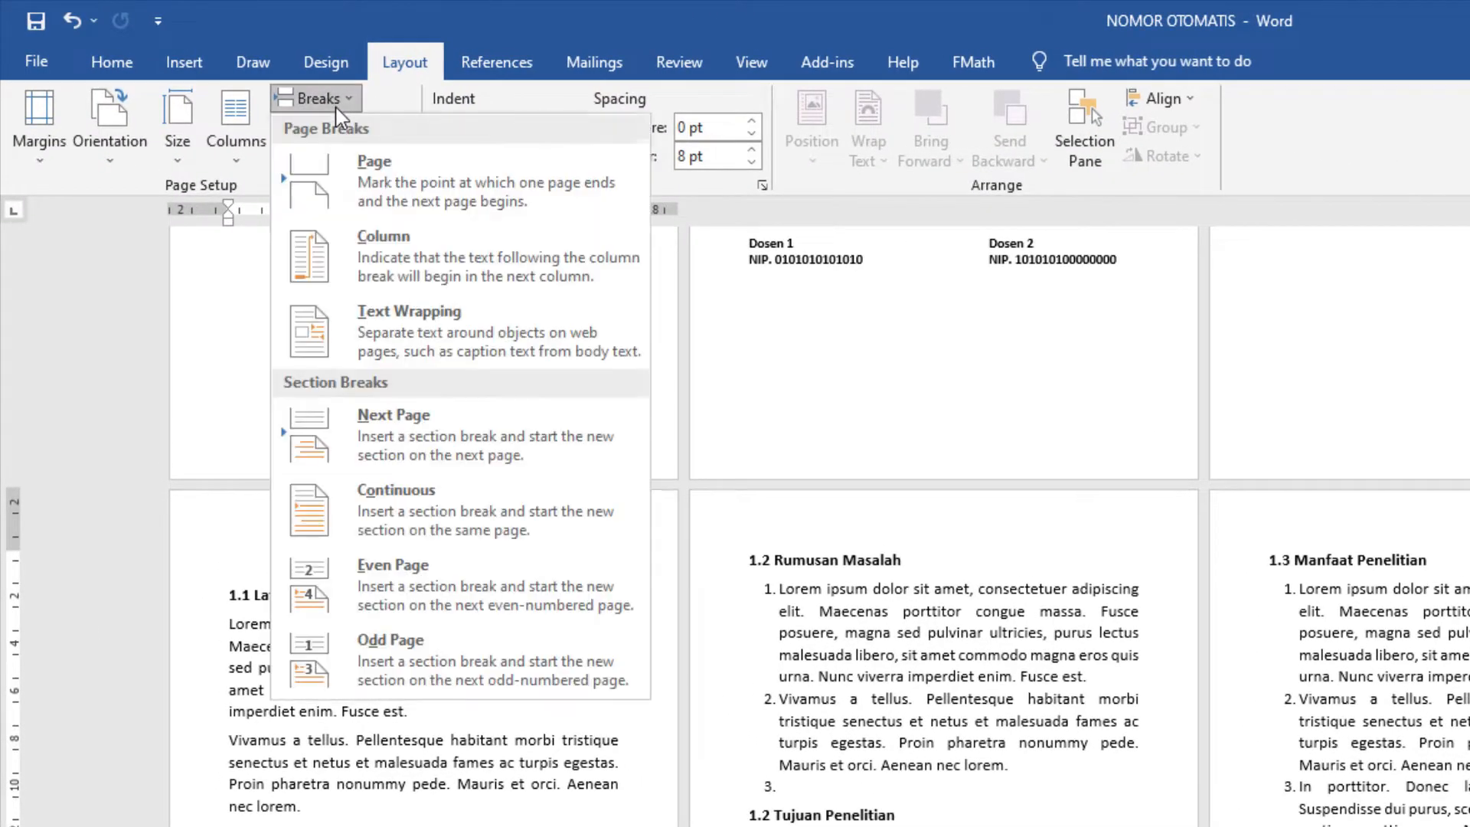
pyautogui.click(402, 431)
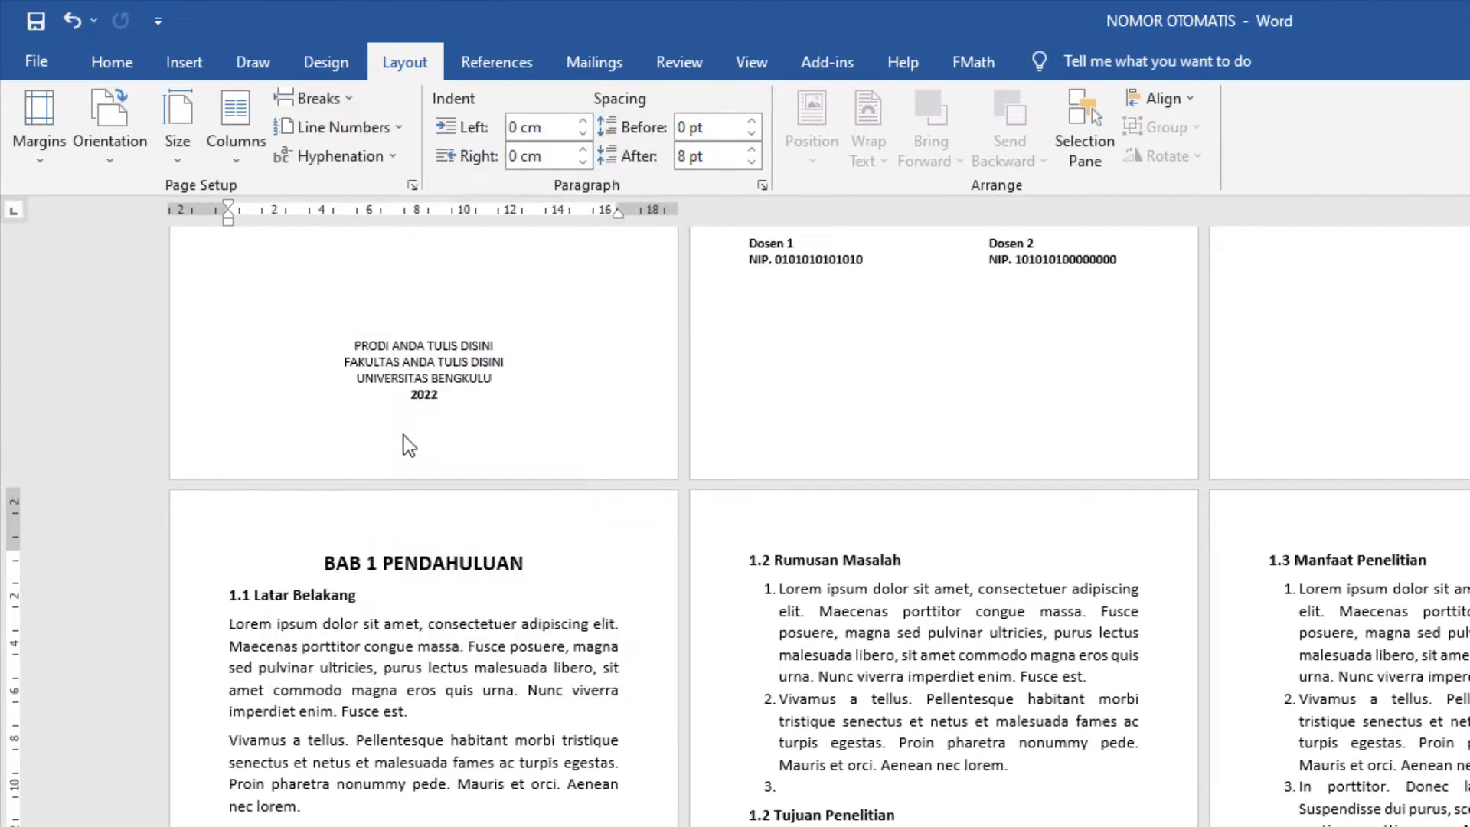
# Step: Unlink the header and footer of the BAB 1 PENDAHULUAN section from the previous section
pyautogui.rightClick(306, 524)
pyautogui.click(338, 540)
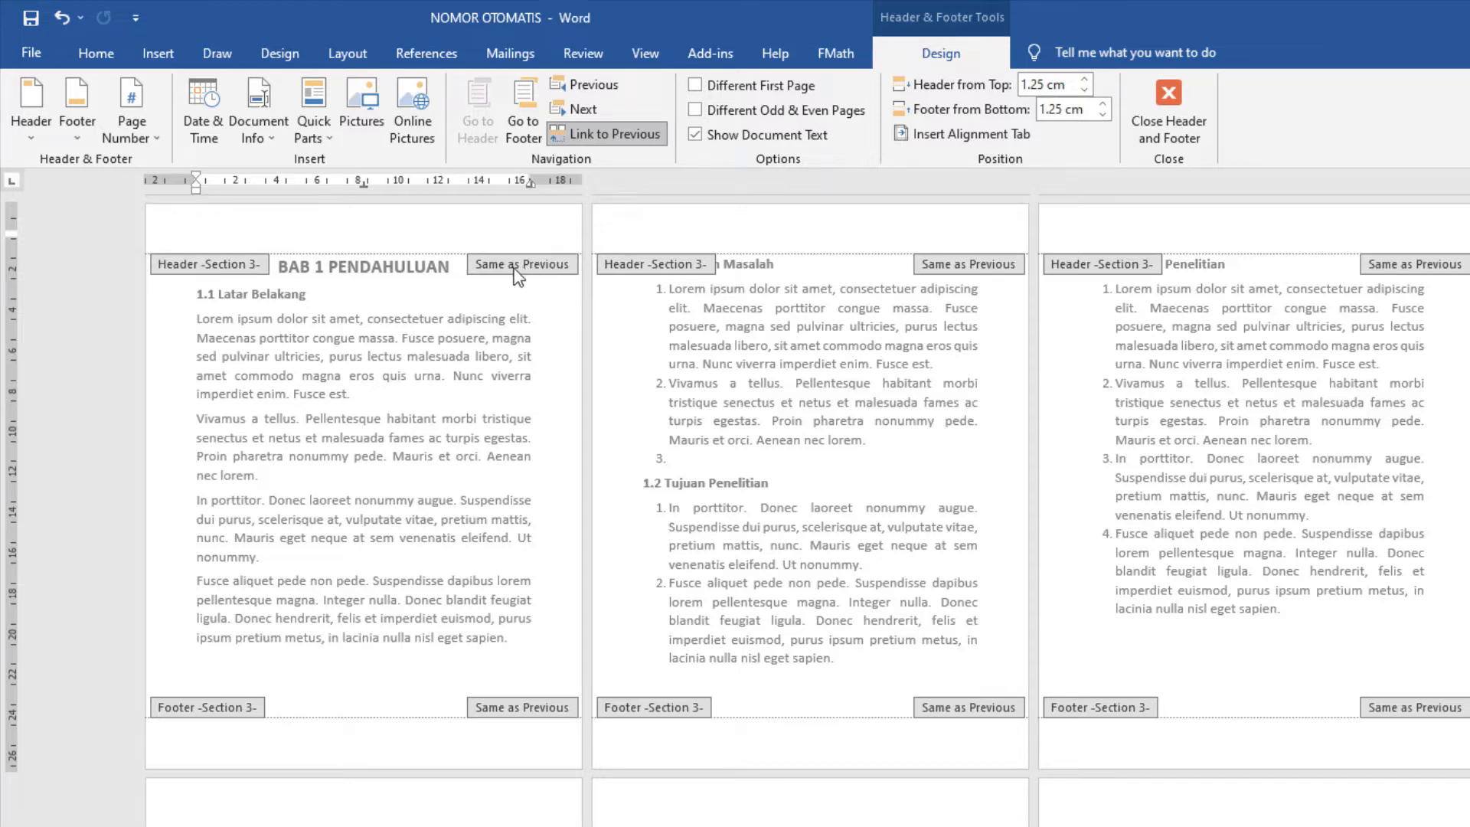
pyautogui.click(582, 135)
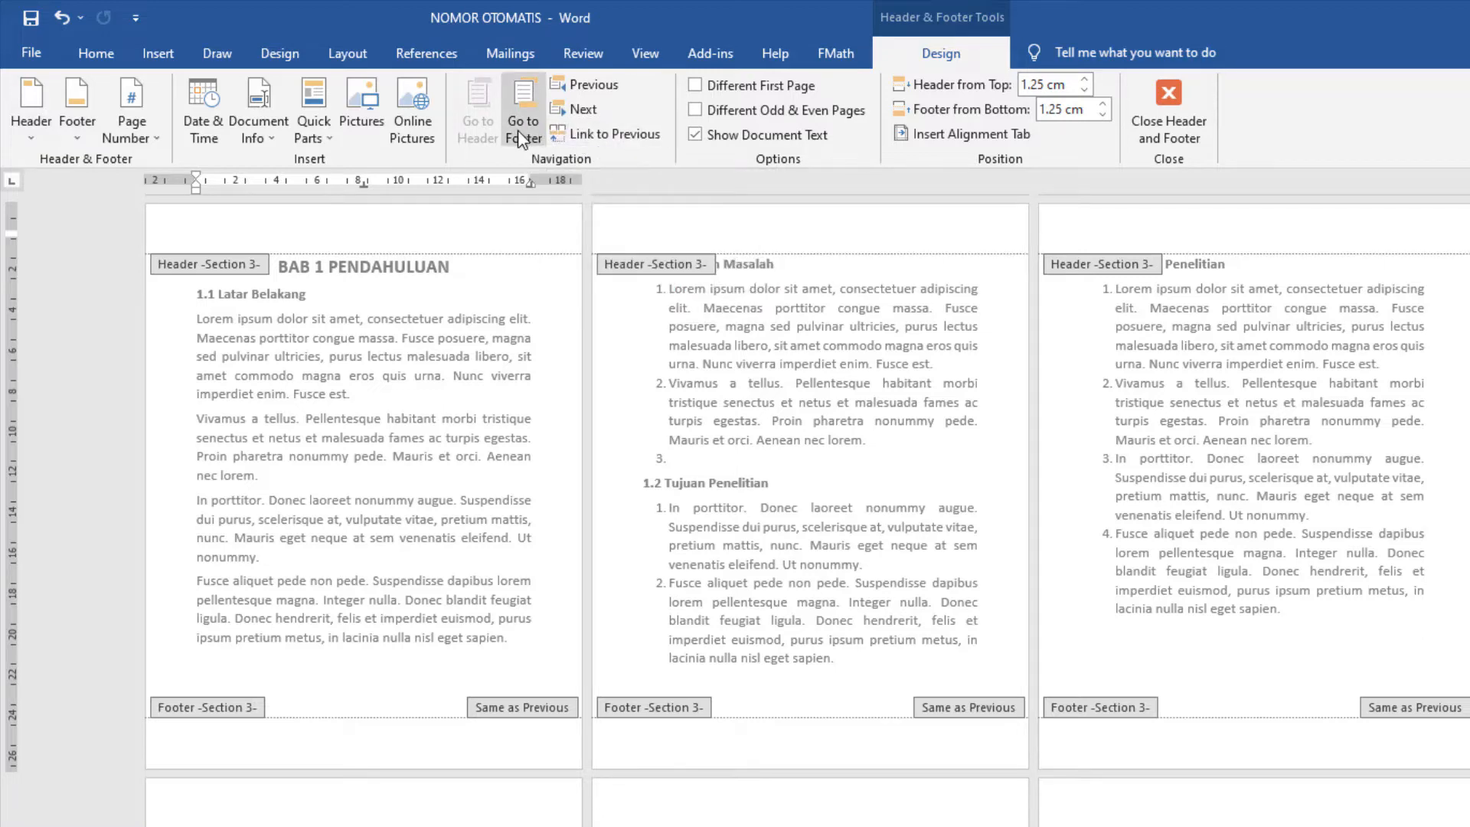
pyautogui.click(522, 122)
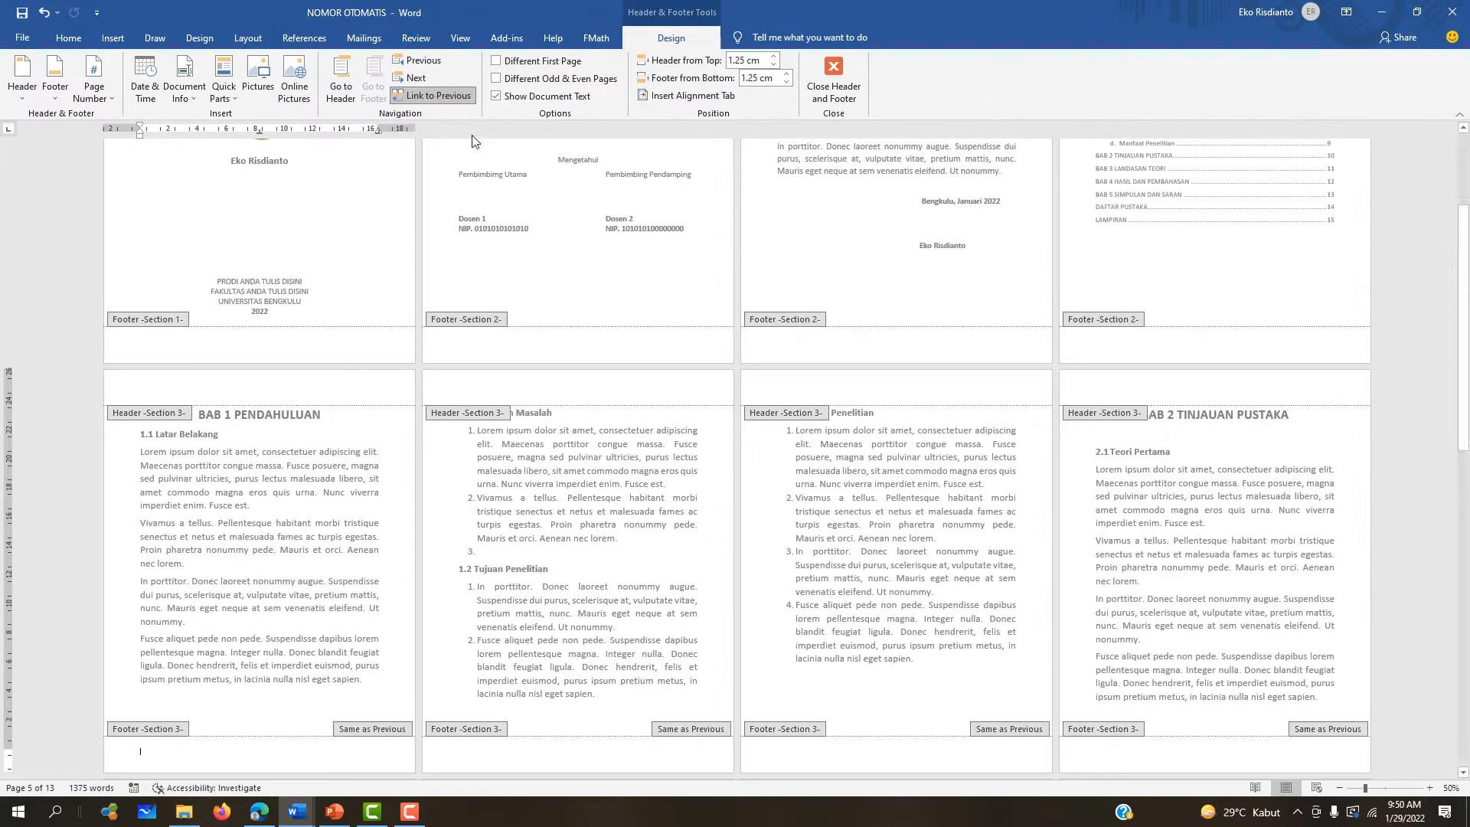
pyautogui.click(426, 98)
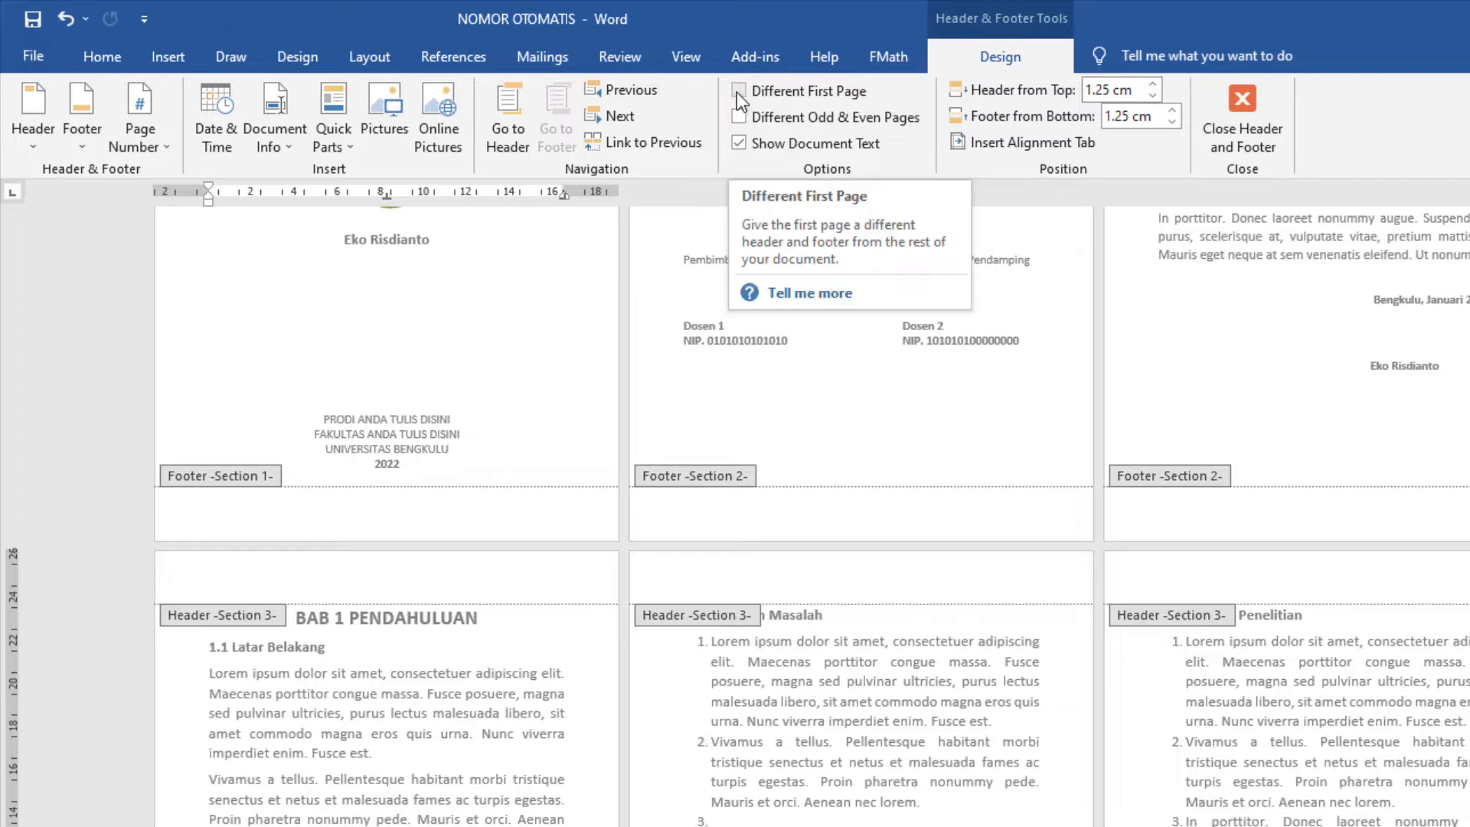
# Step: Enable Different First Page for the BAB 1 section, unlink its first-page header and footer from the previous section, and return to the body text
pyautogui.click(738, 92)
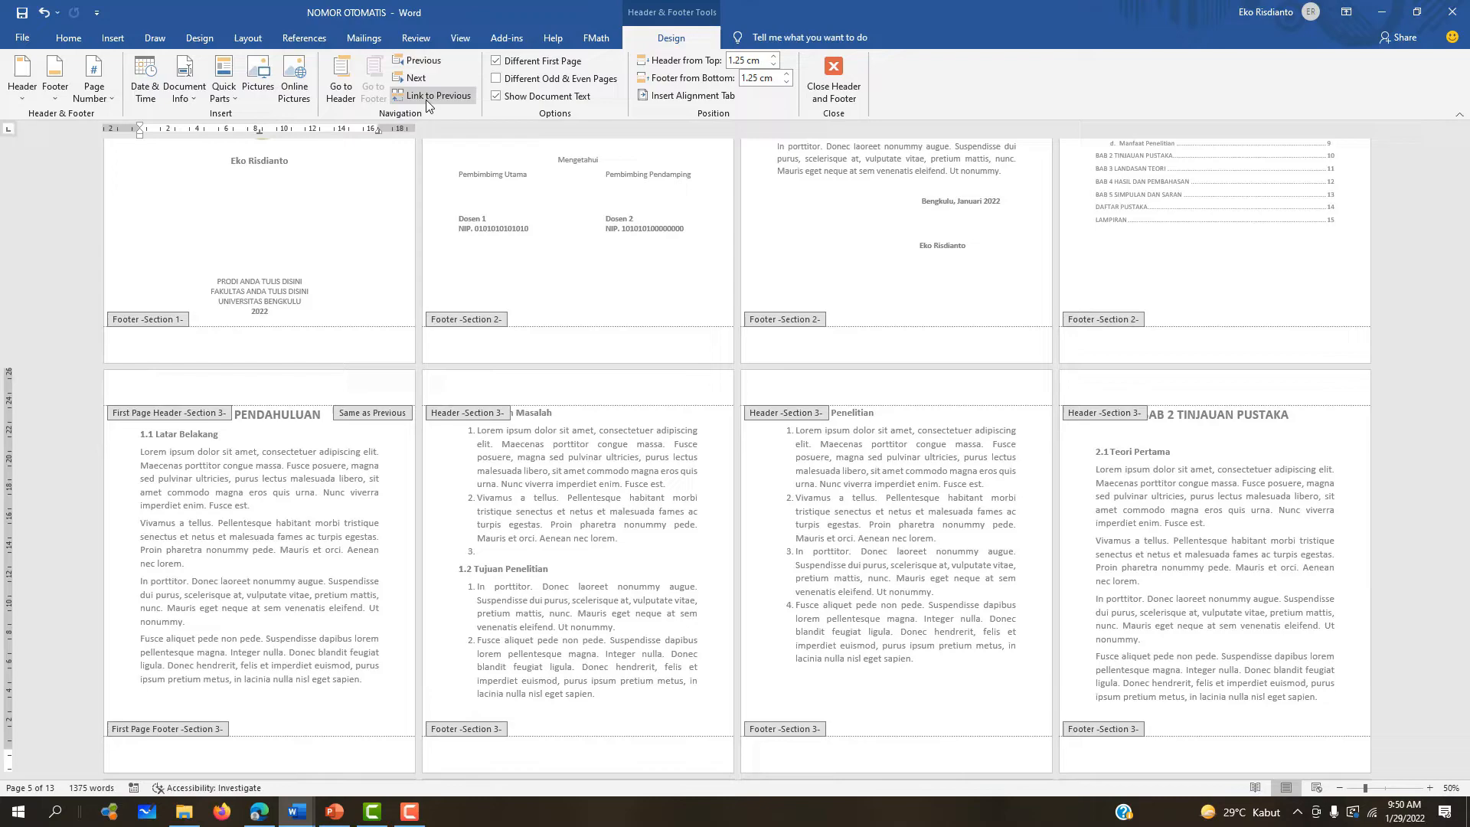
pyautogui.click(341, 85)
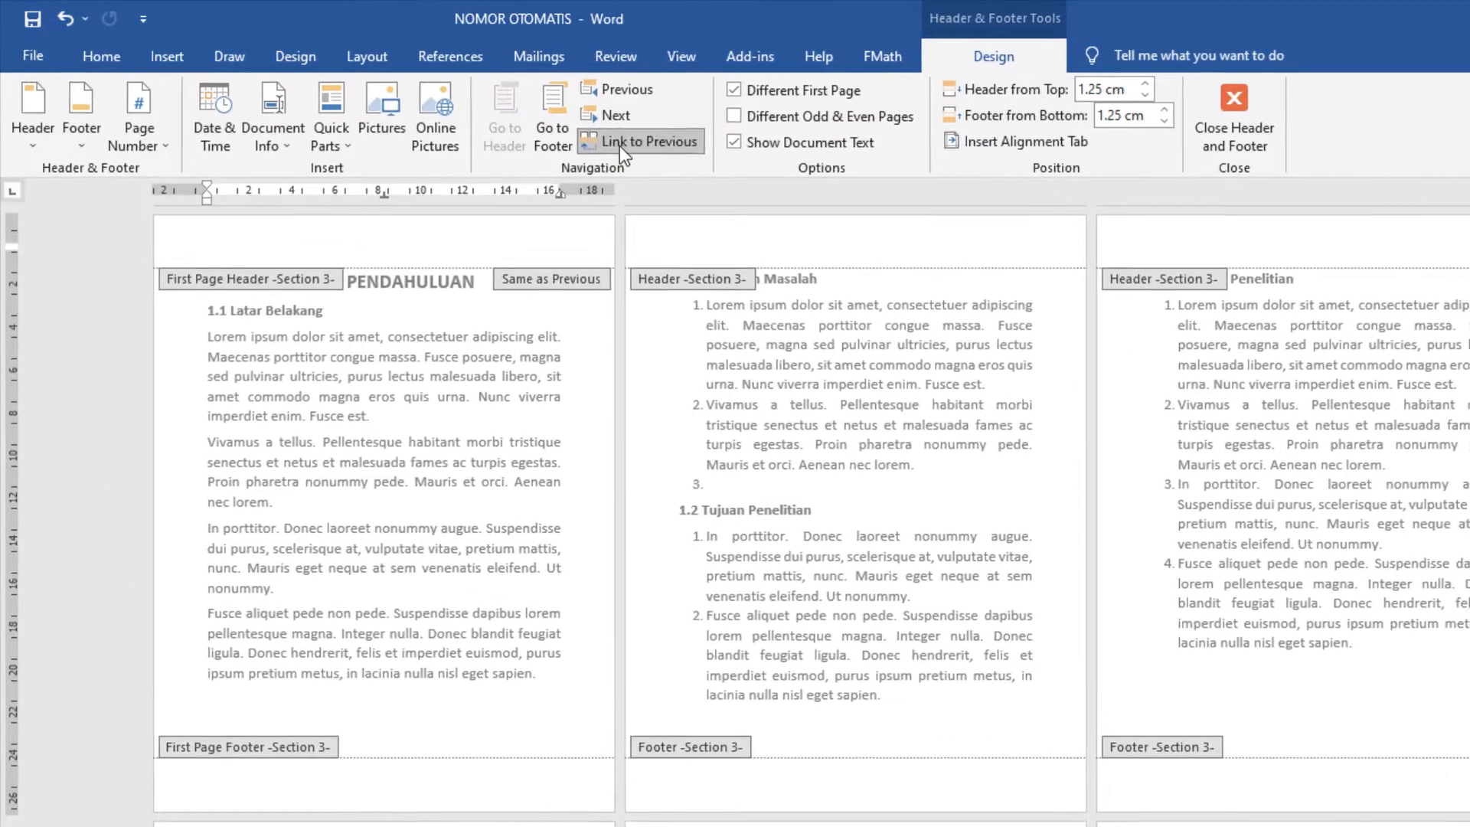
pyautogui.click(419, 94)
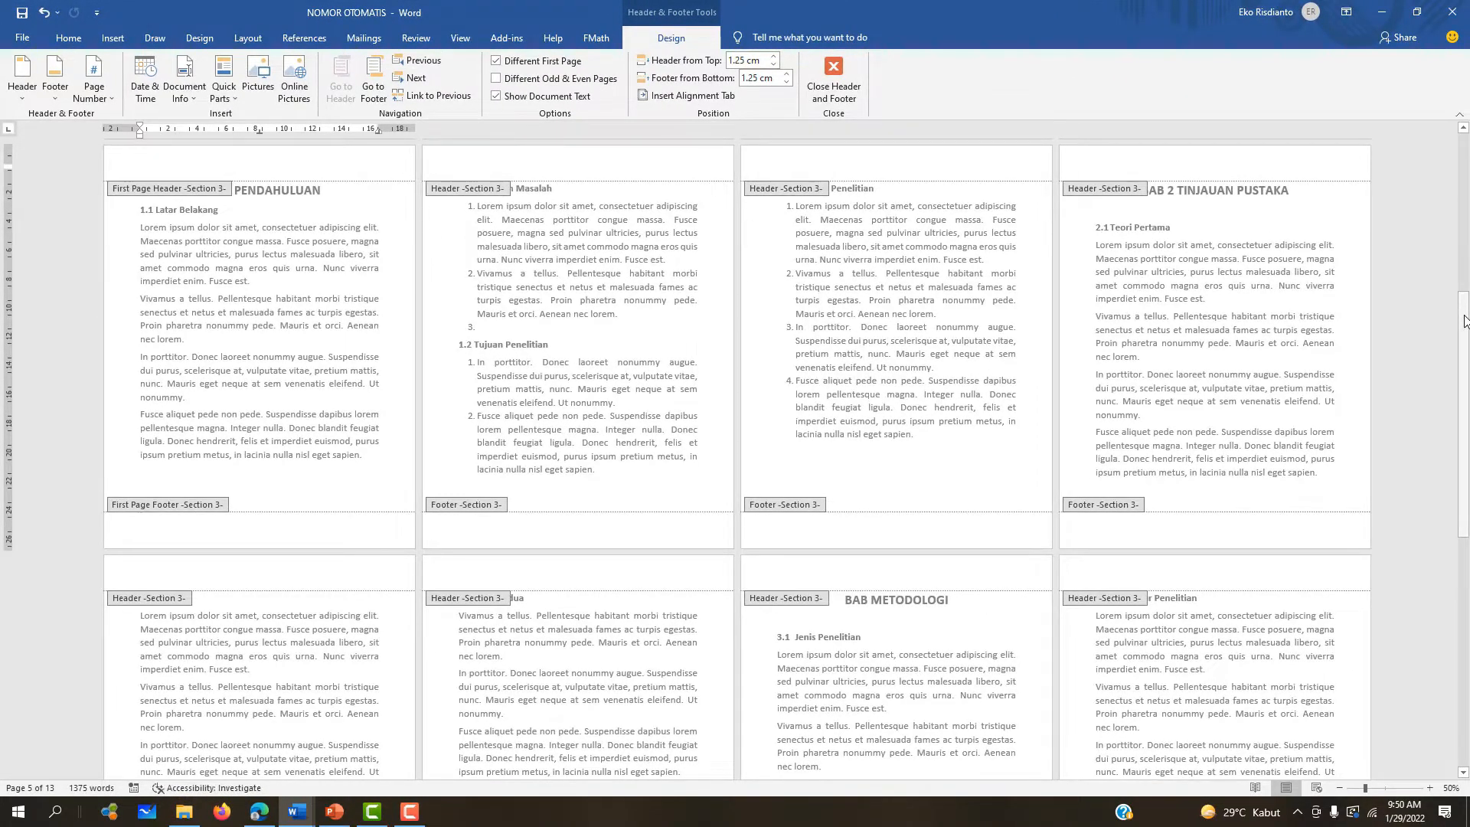
pyautogui.moveTo(1463, 320); pyautogui.dragTo(1464, 295)
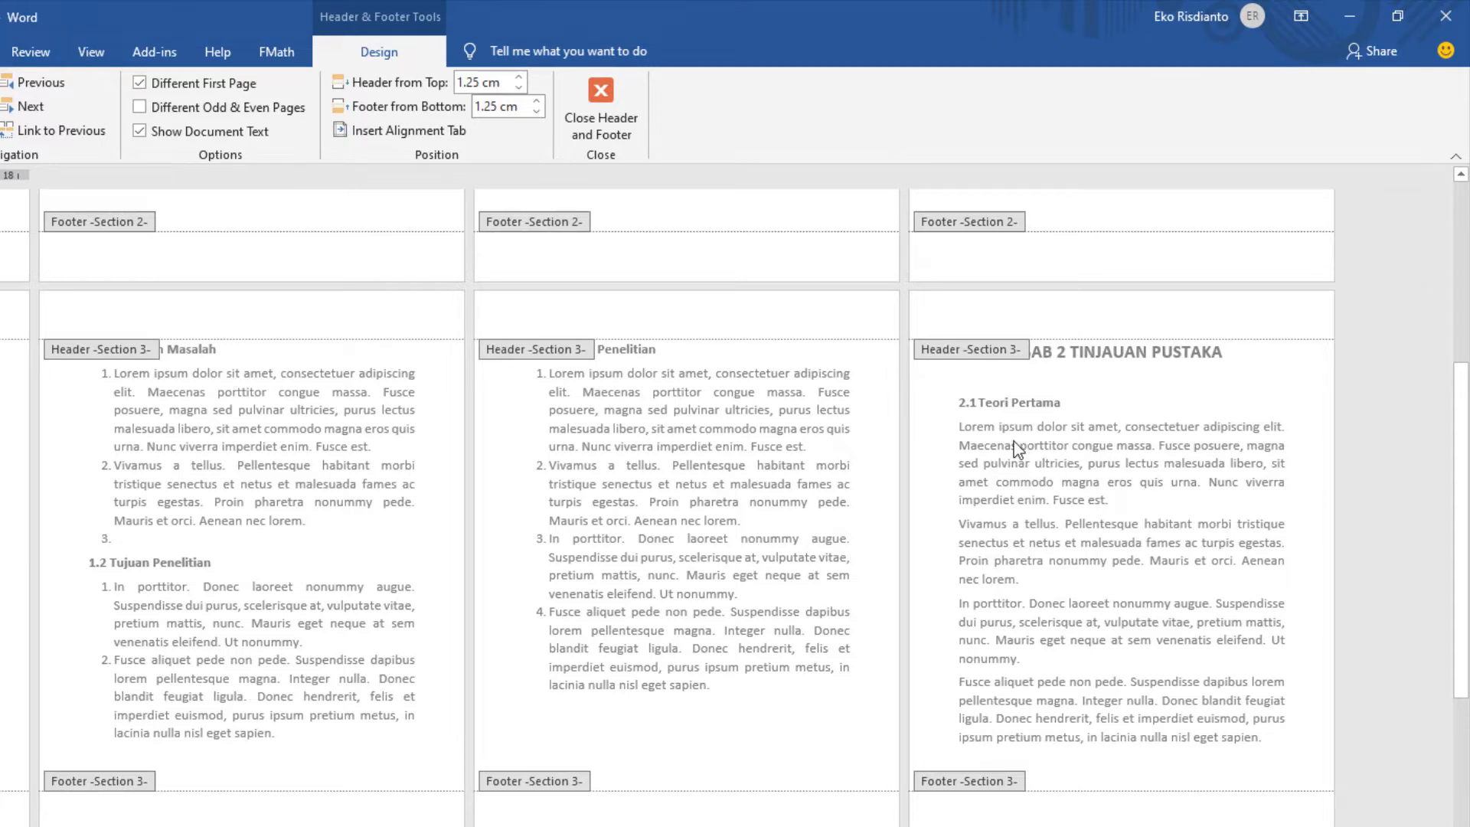
pyautogui.doubleClick(1026, 482)
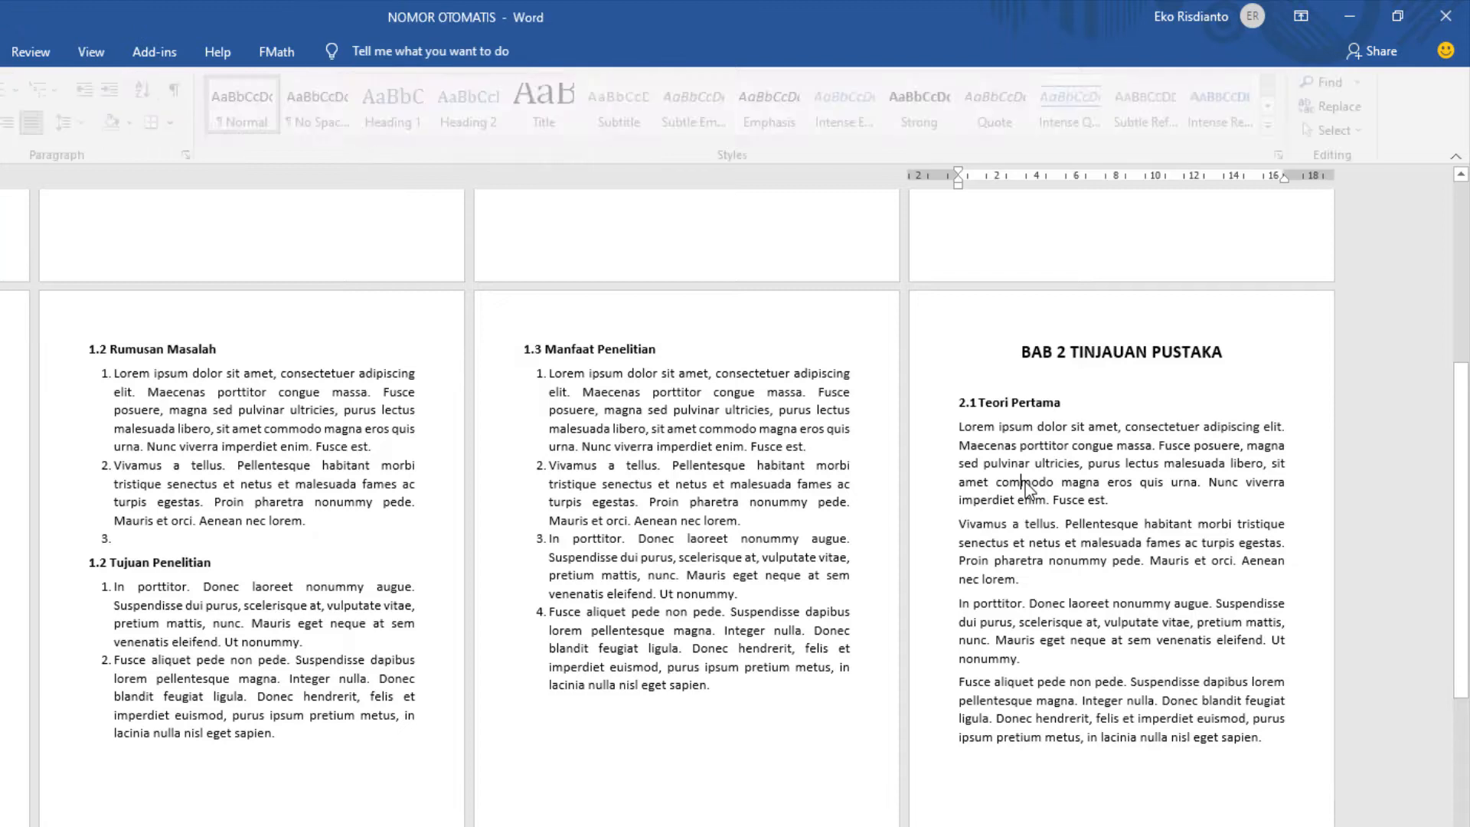
# Step: Insert a Next Page section break directly before the BAB 2 TINJAUAN PUSTAKA heading
pyautogui.click(1018, 350)
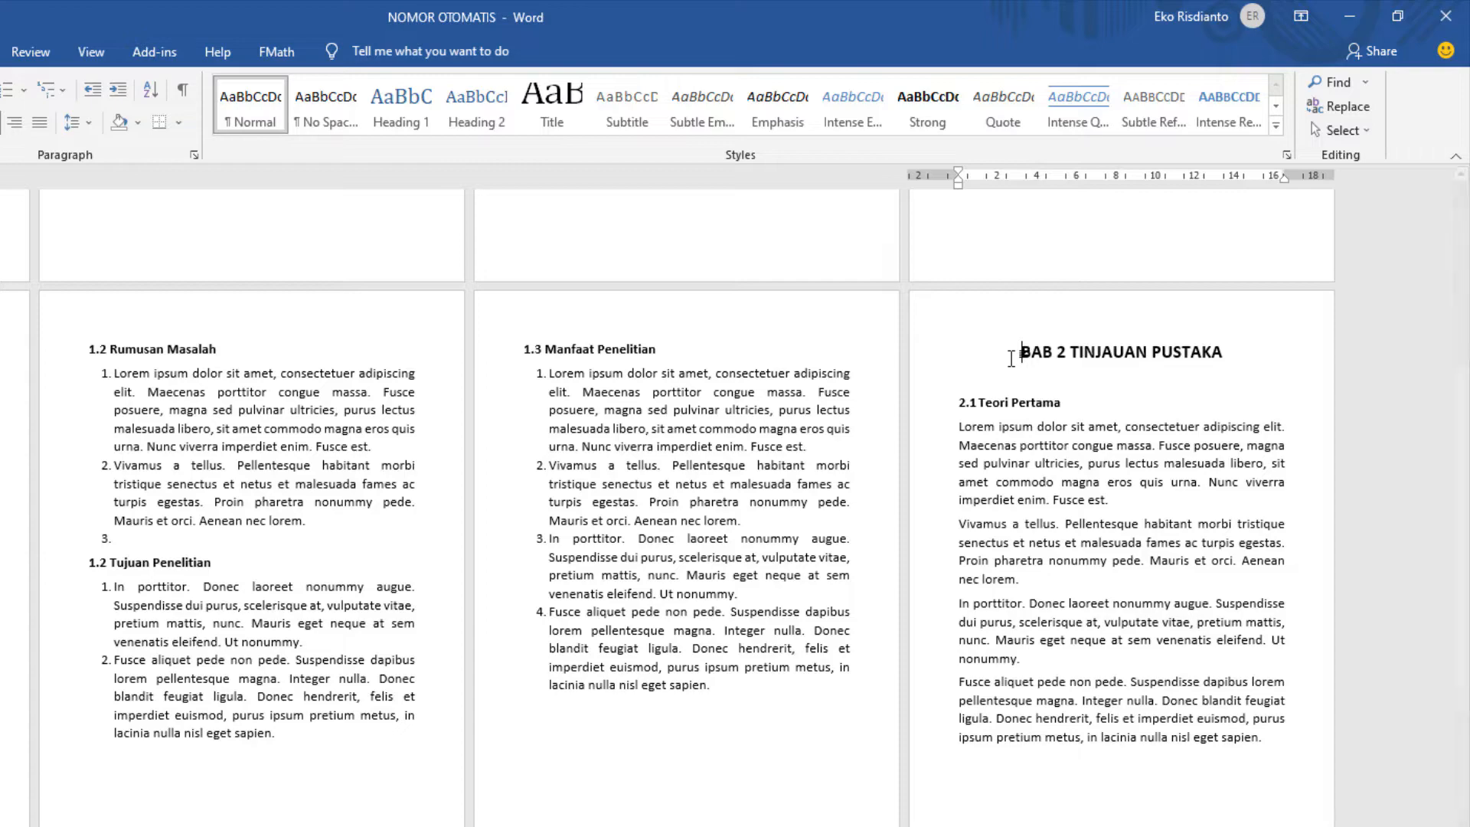
pyautogui.moveTo(1012, 357)
pyautogui.mouseDown()
pyautogui.moveTo(1055, 354)
pyautogui.moveTo(1017, 355)
pyautogui.mouseUp()
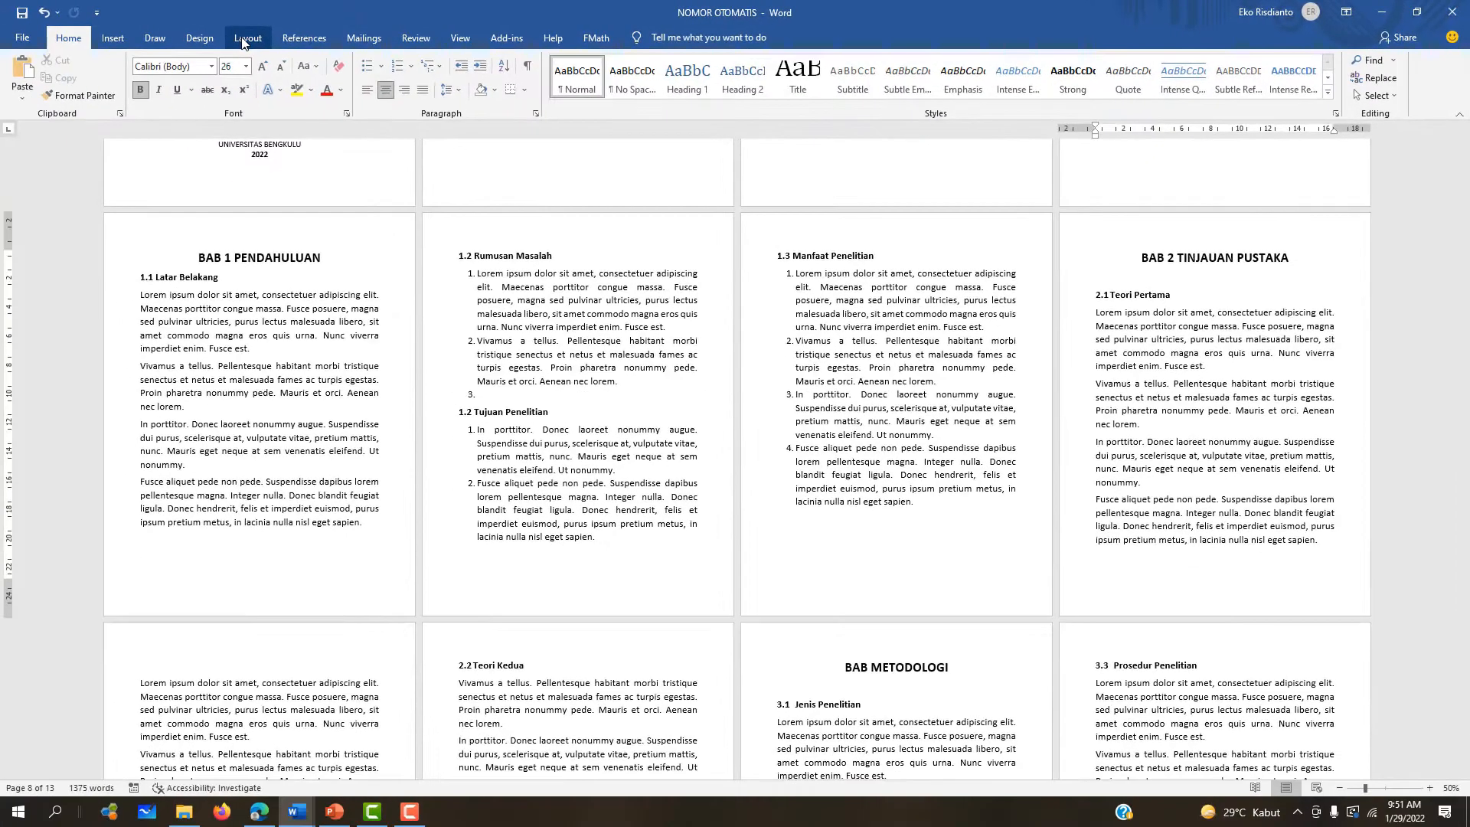
pyautogui.click(142, 44)
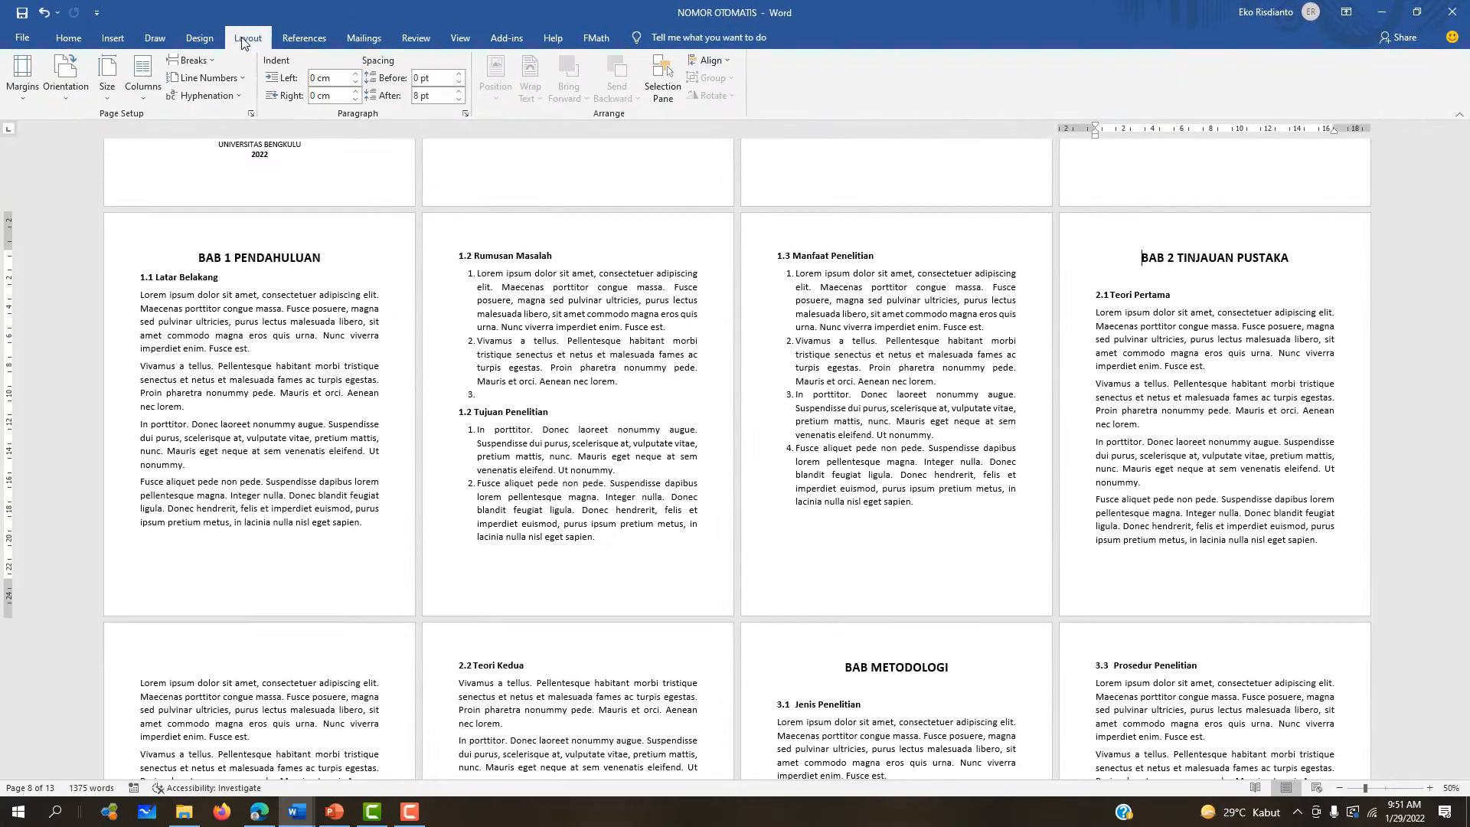
pyautogui.click(196, 61)
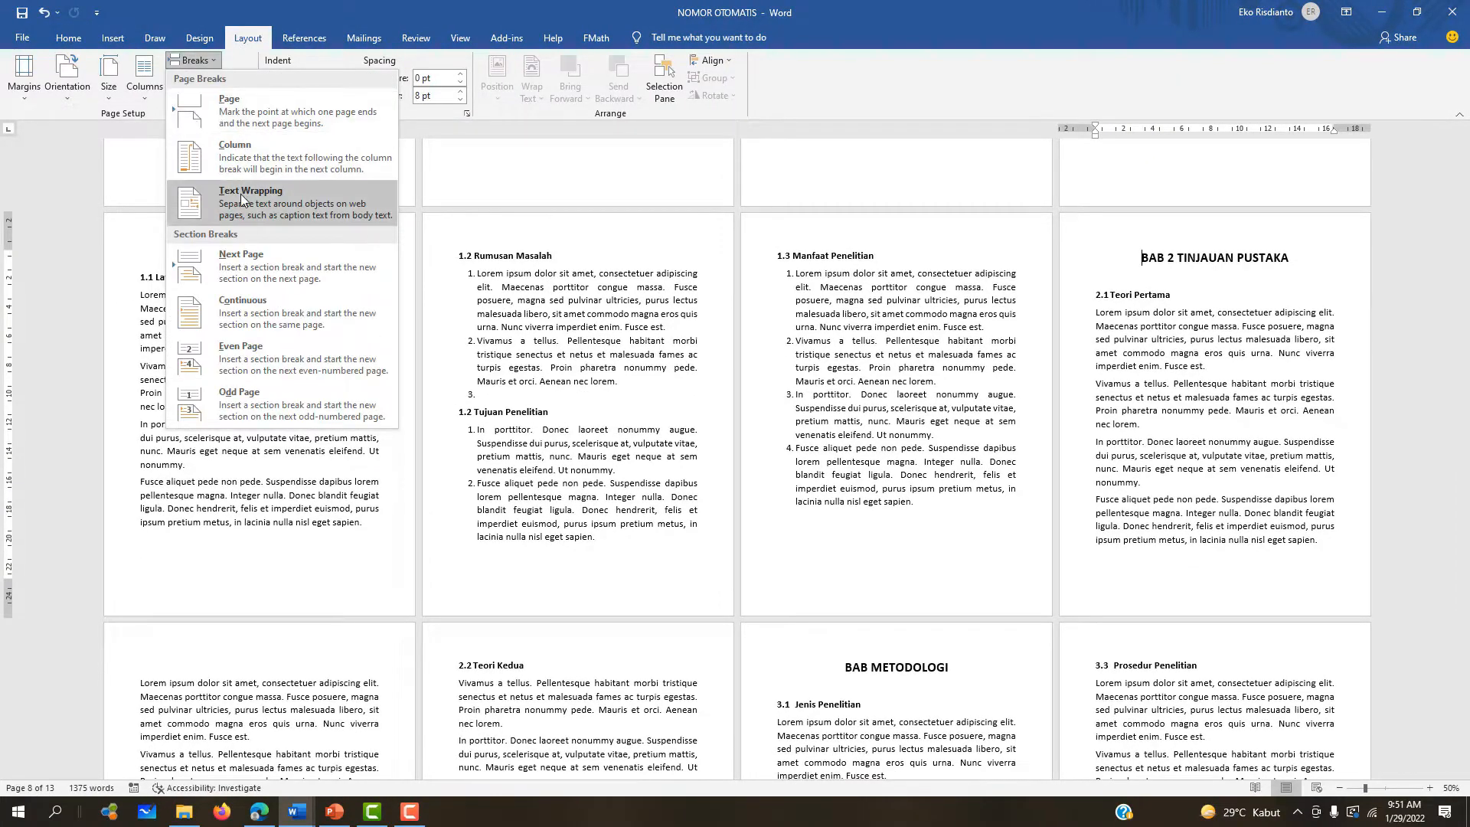
pyautogui.click(245, 266)
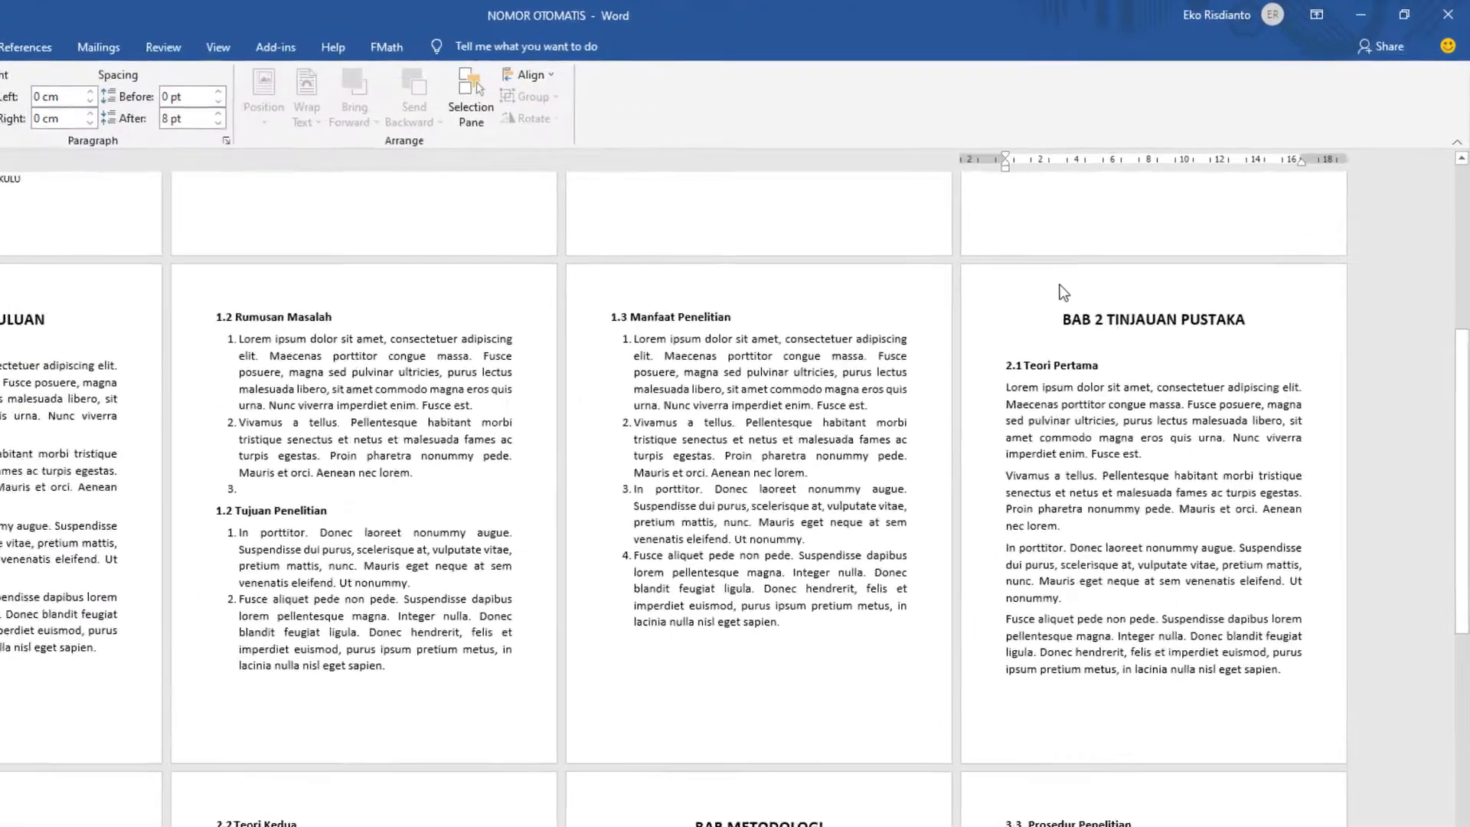
# Step: Open the BAB 2 header to check the section labels and links through the BAB METODOLOGI pages, and return to the body text
pyautogui.rightClick(1060, 287)
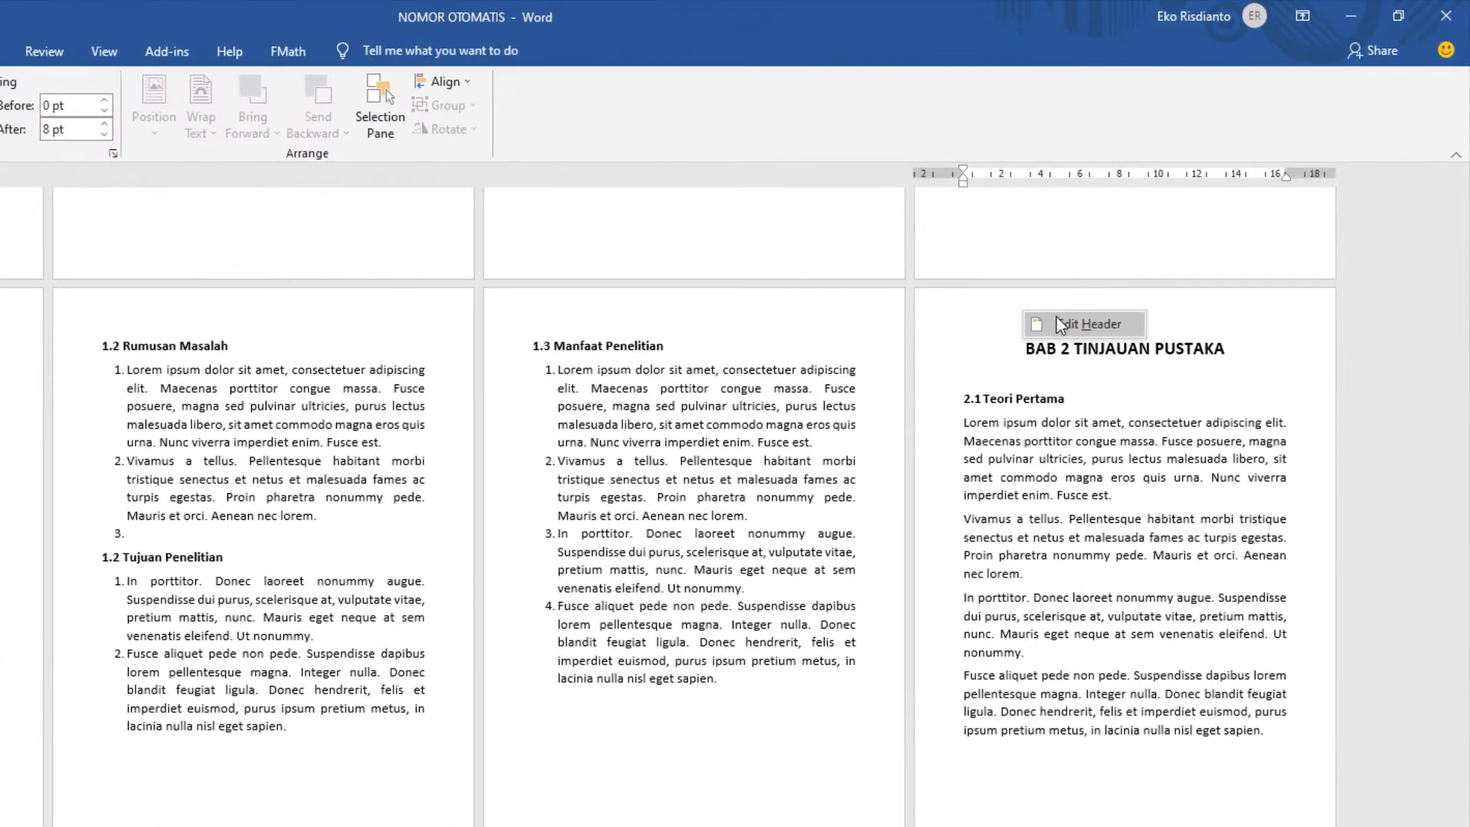
pyautogui.click(1092, 296)
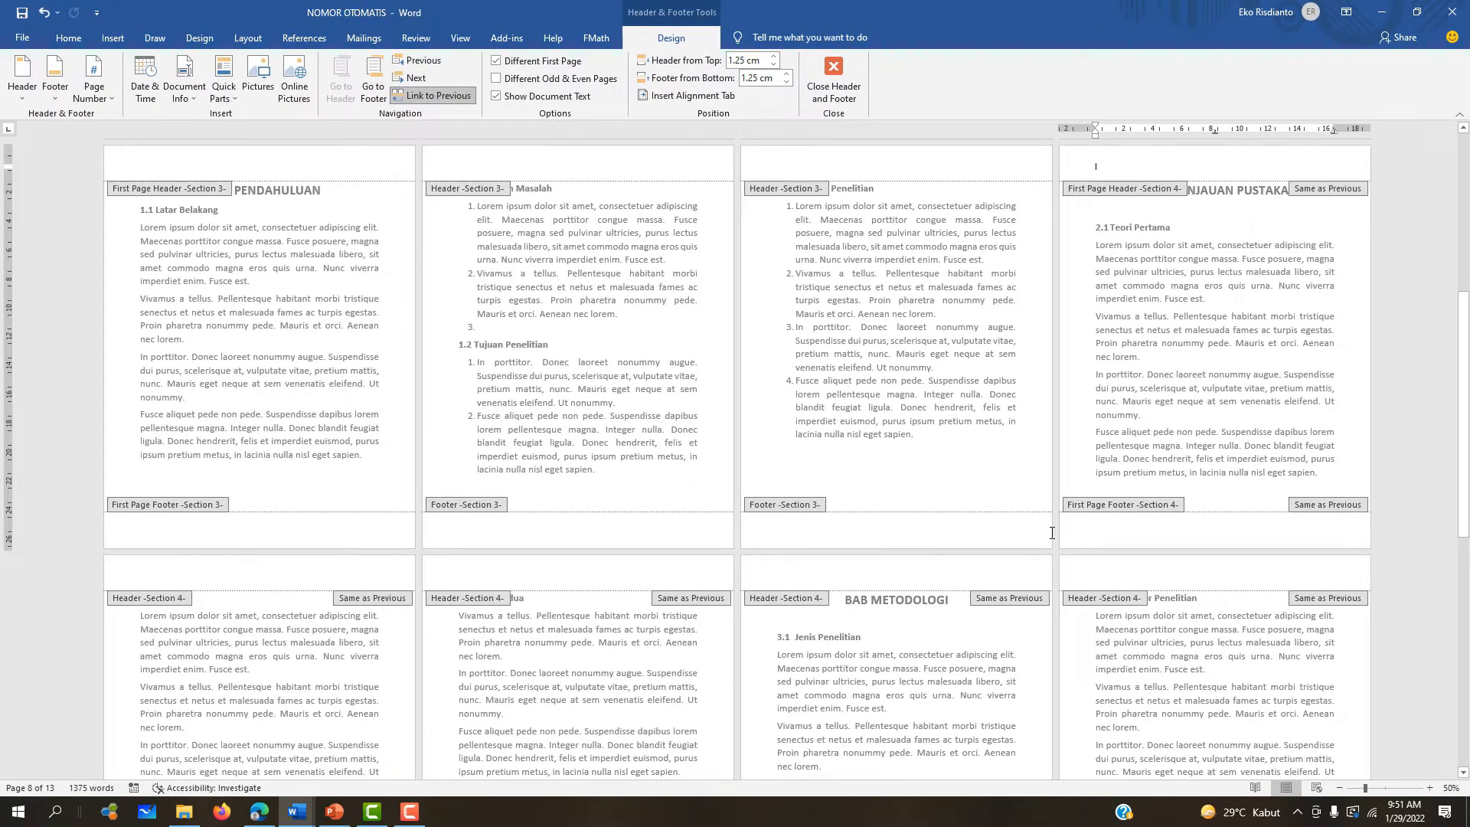
pyautogui.moveTo(1468, 414); pyautogui.dragTo(1468, 497)
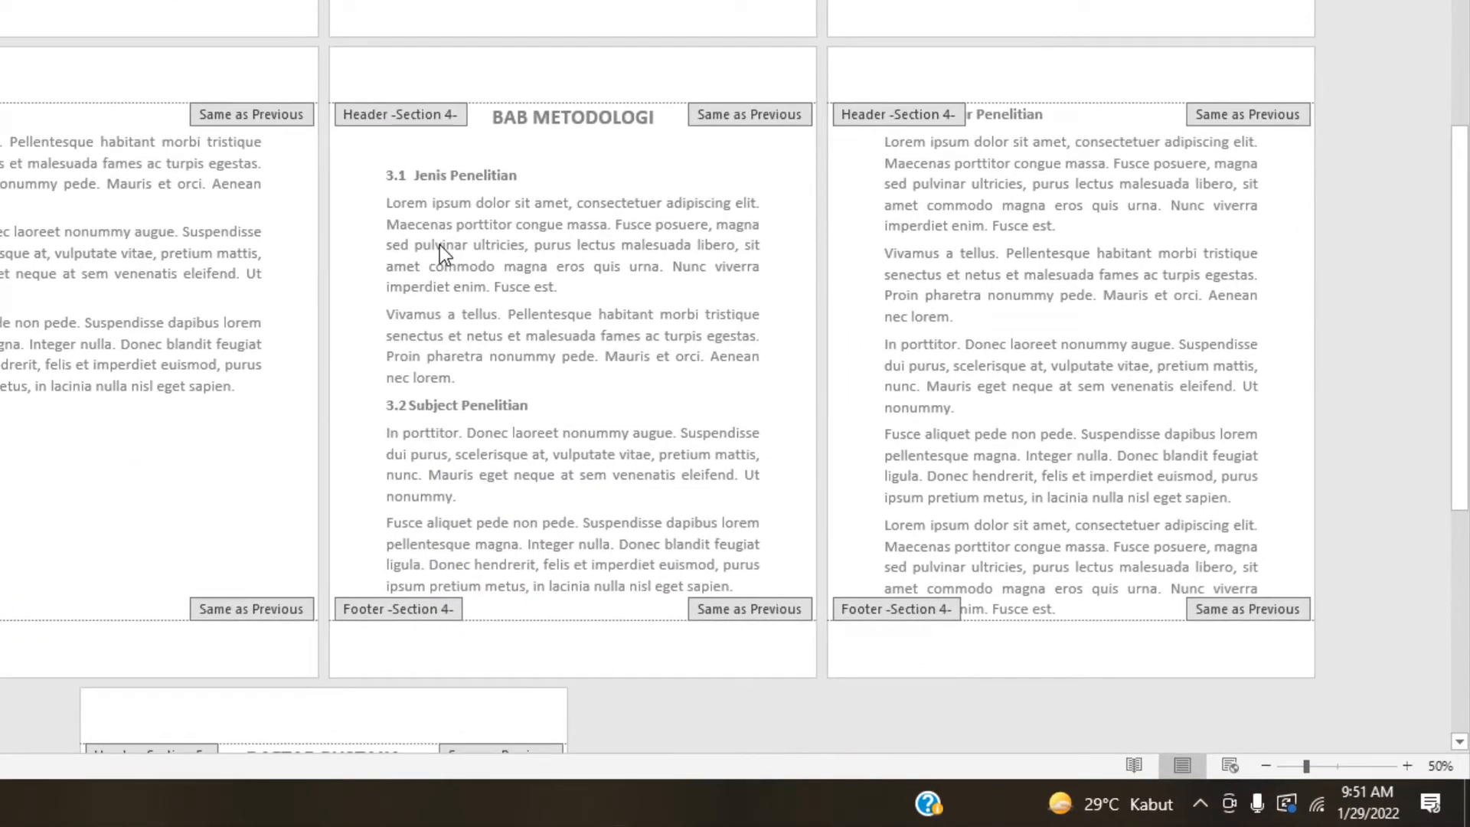
pyautogui.doubleClick(439, 245)
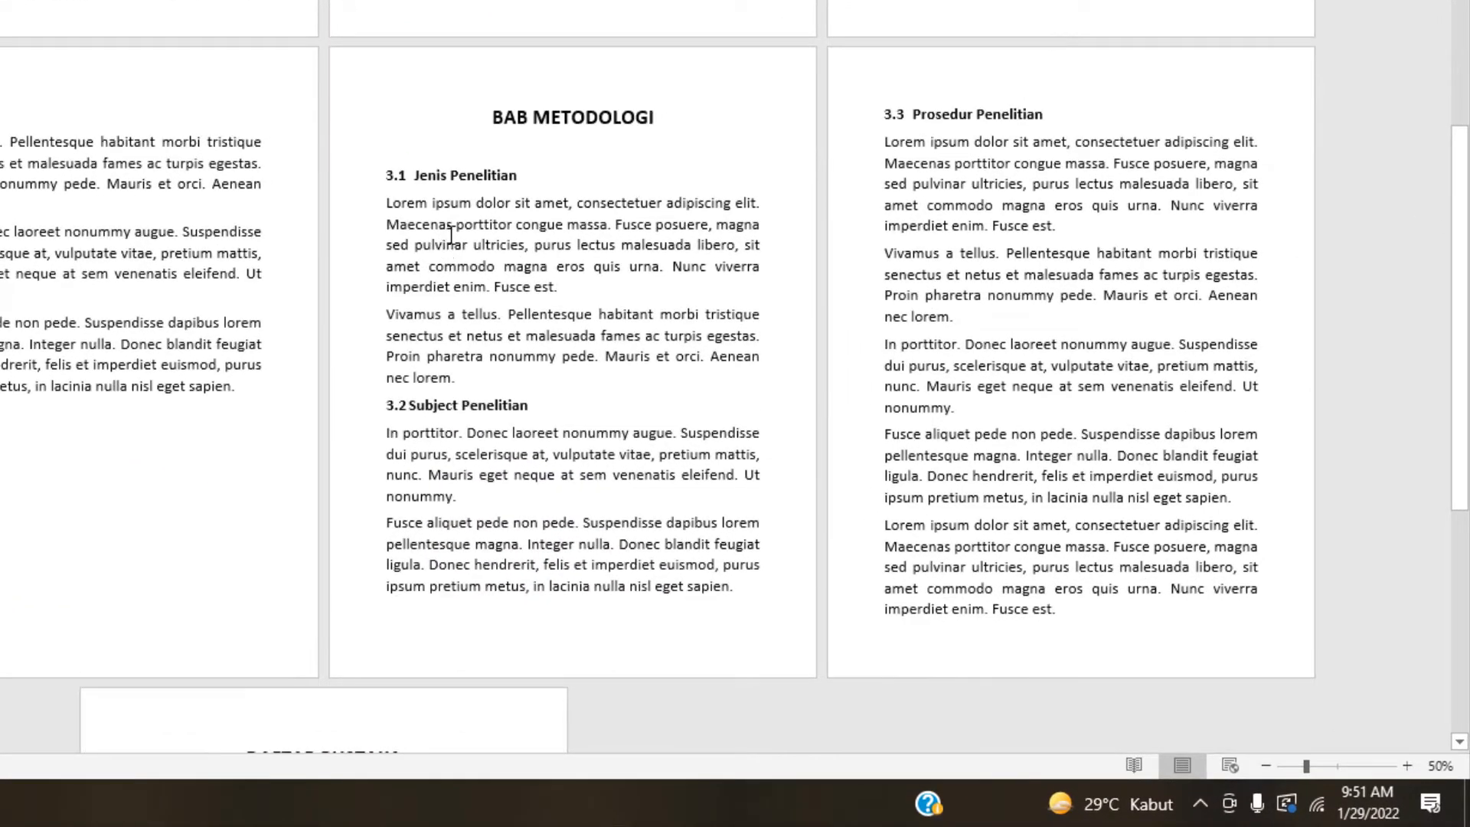
# Step: Insert a Next Page section break directly before the BAB METODOLOGI heading
pyautogui.click(492, 119)
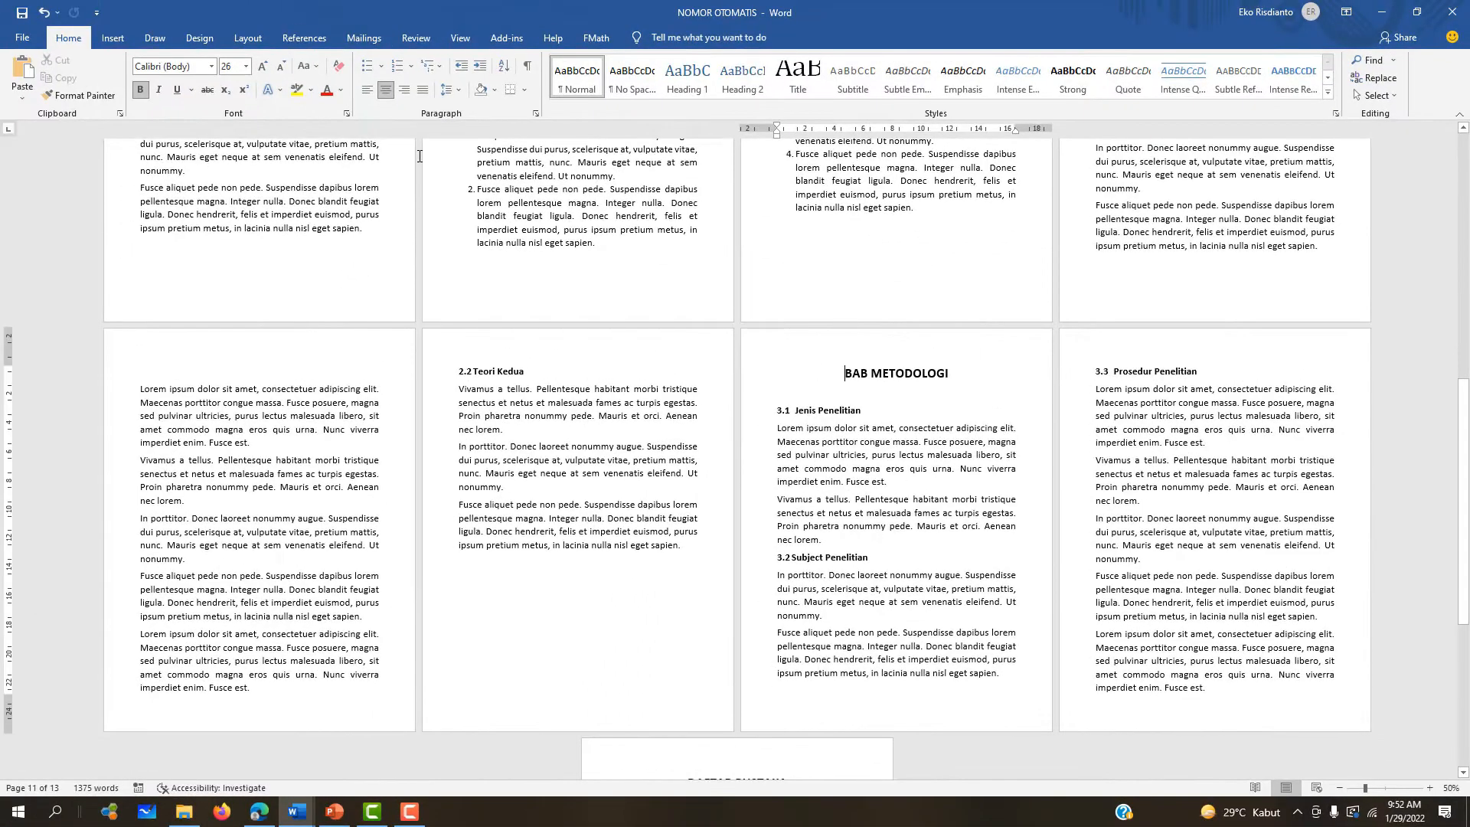
pyautogui.click(247, 38)
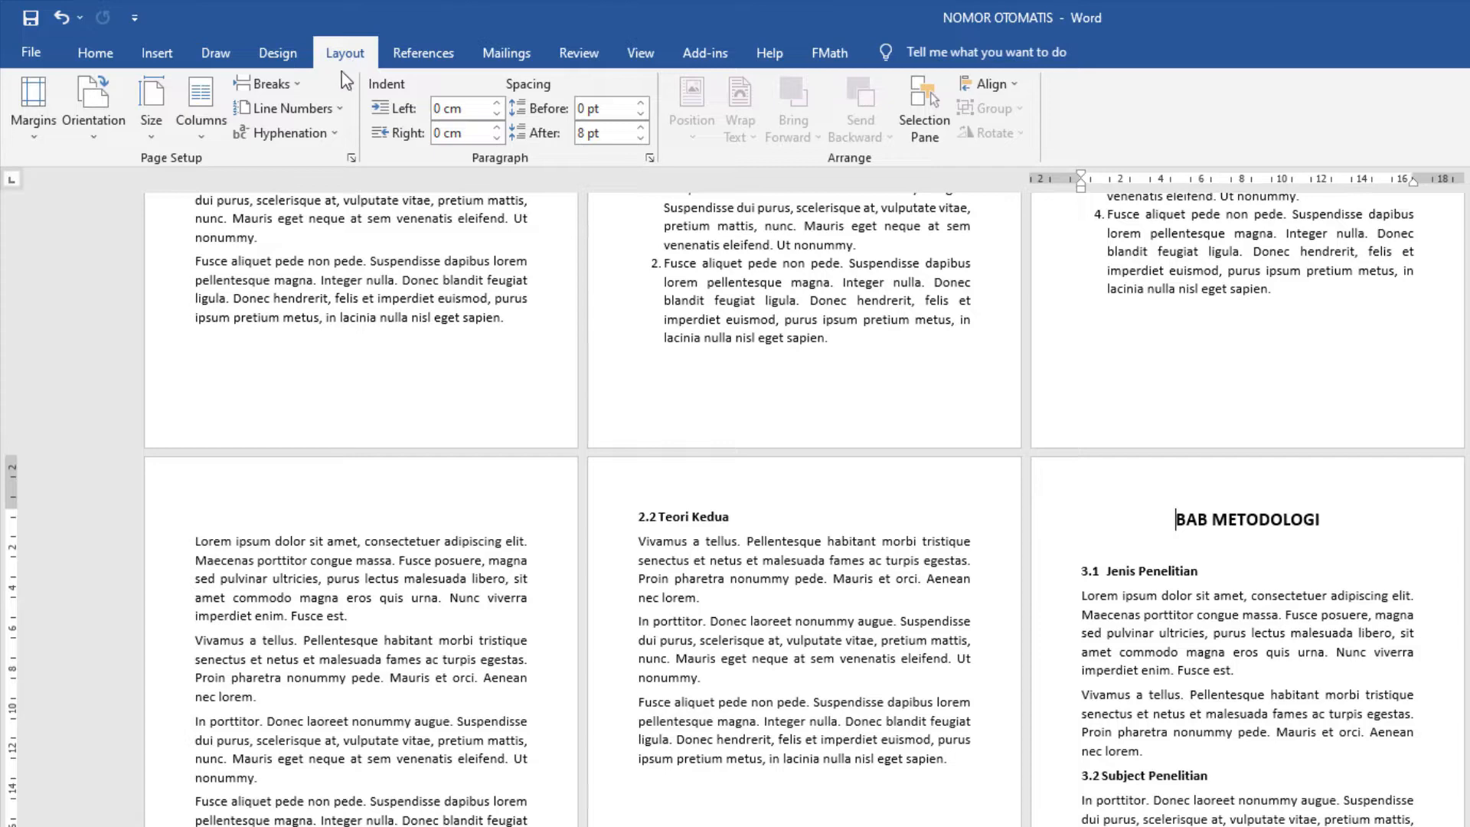
pyautogui.click(291, 86)
pyautogui.click(340, 365)
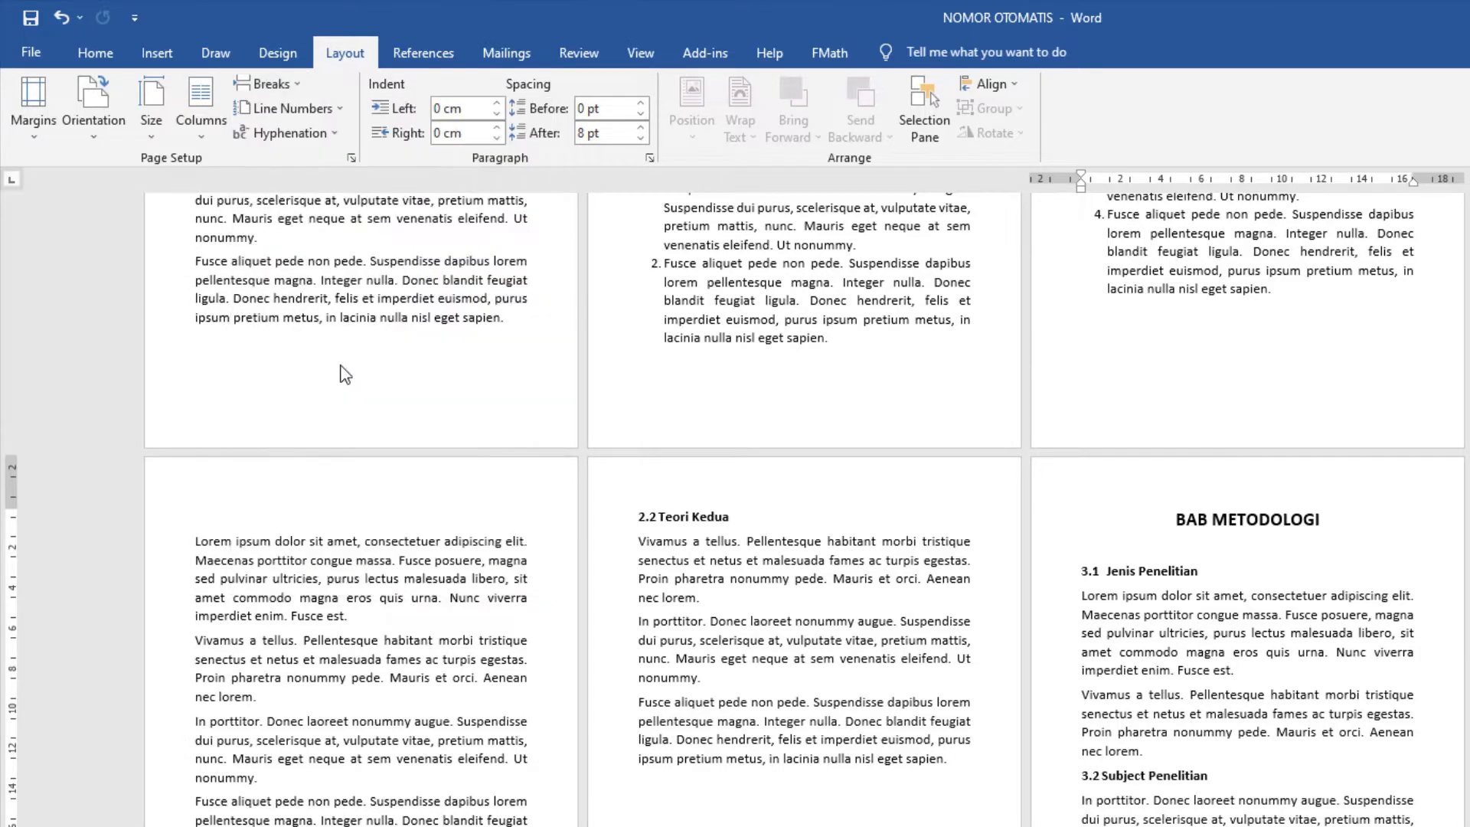
# Step: Open the BAB METODOLOGI header to check the section labels and links through the DAFTAR PUSTAKA page, and return to the body text
pyautogui.moveTo(1125, 496)
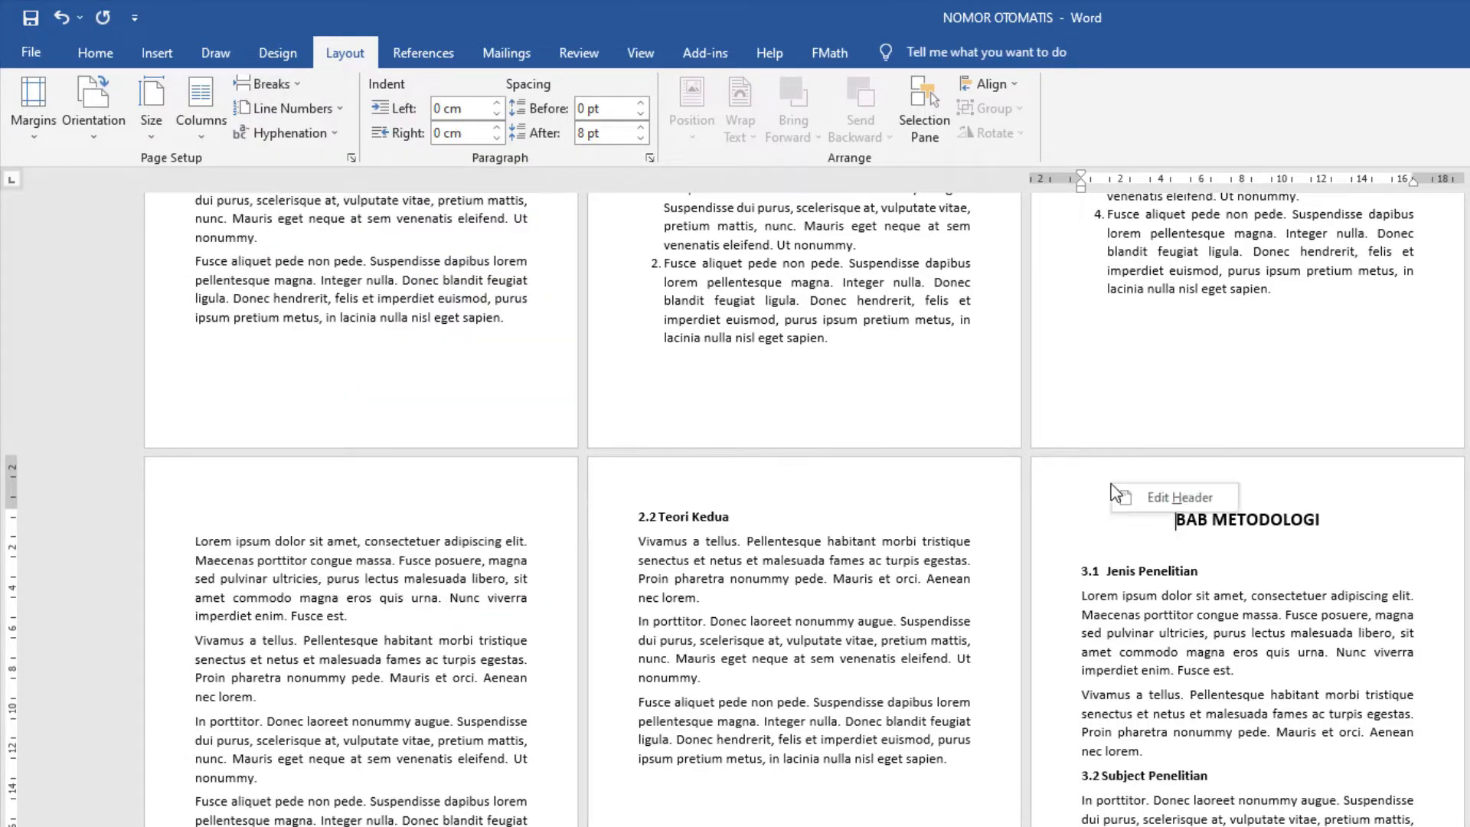
pyautogui.click(1154, 499)
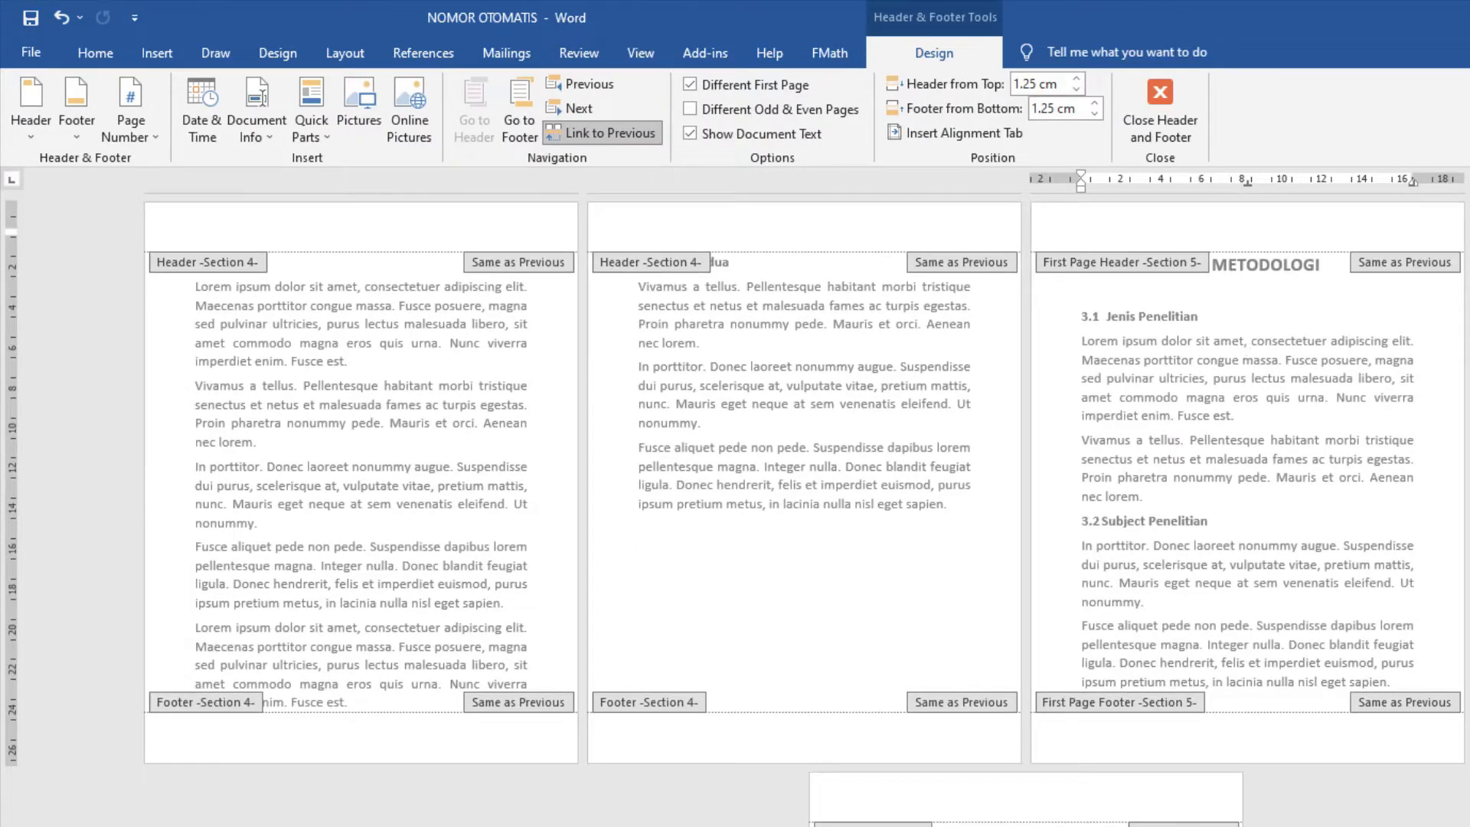
pyautogui.scroll(3, 803, 505)
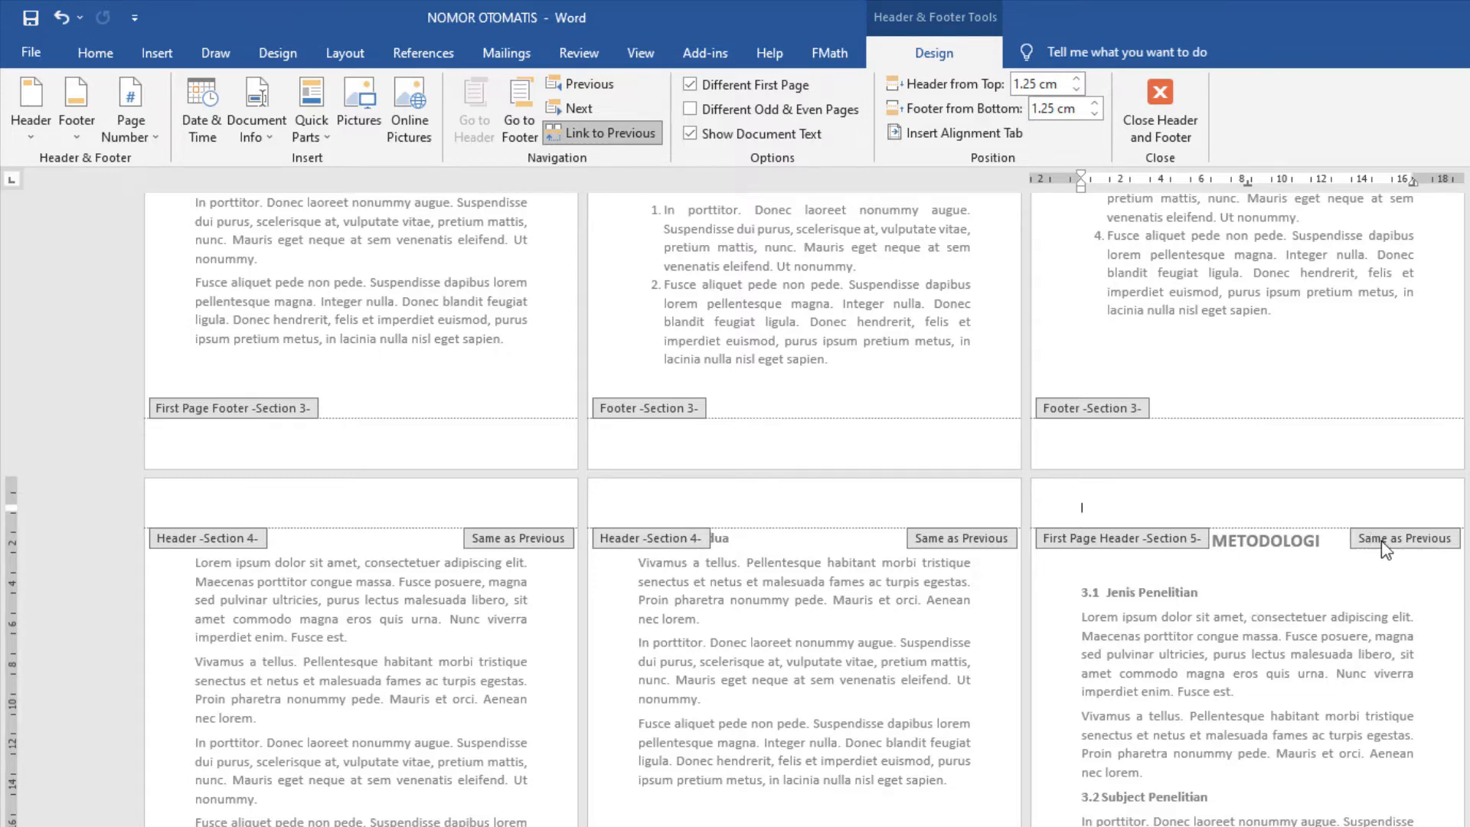
pyautogui.scroll(-5, 1465, 392)
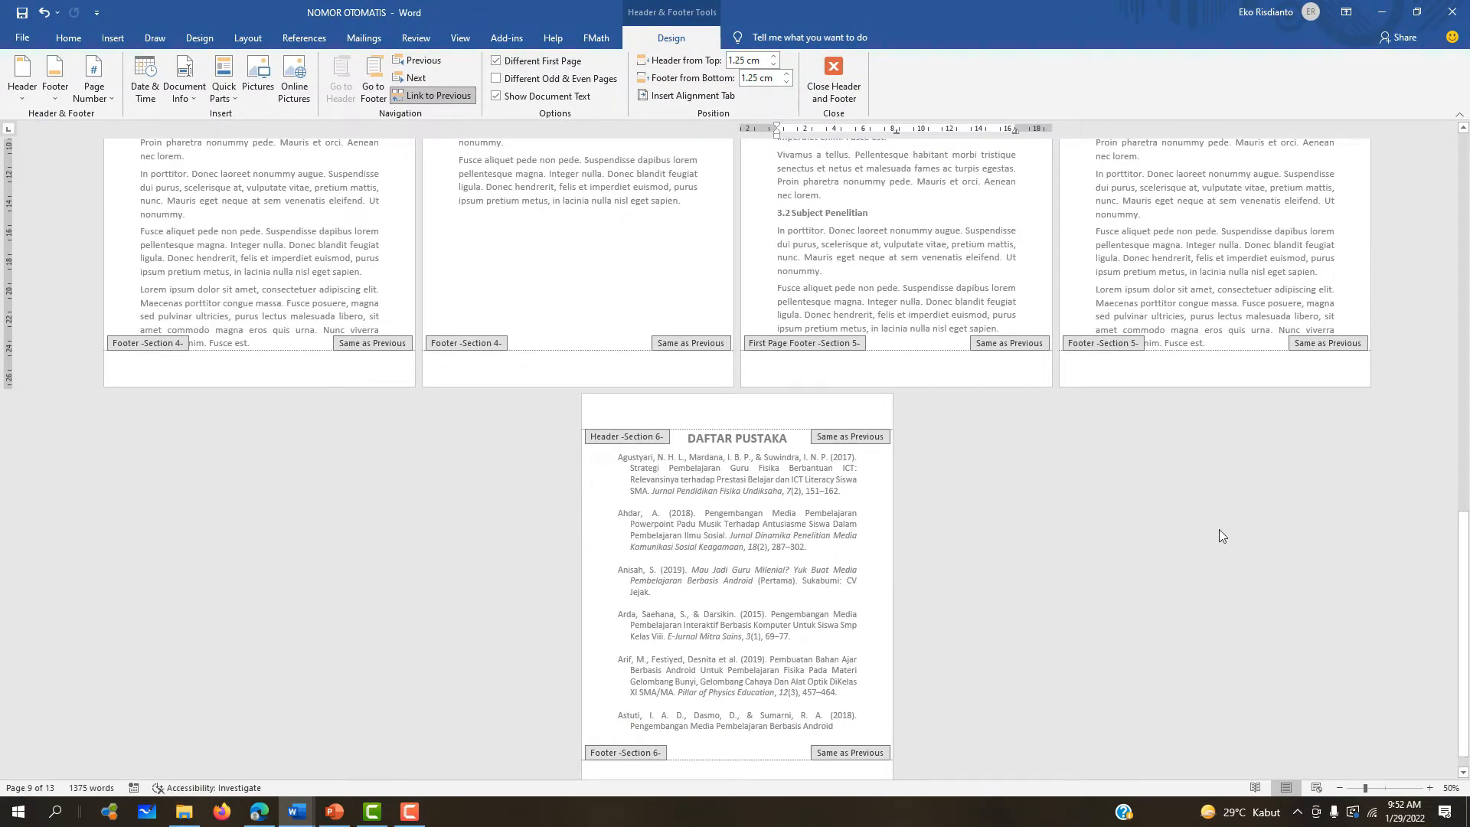
pyautogui.moveTo(1465, 579); pyautogui.dragTo(1465, 550)
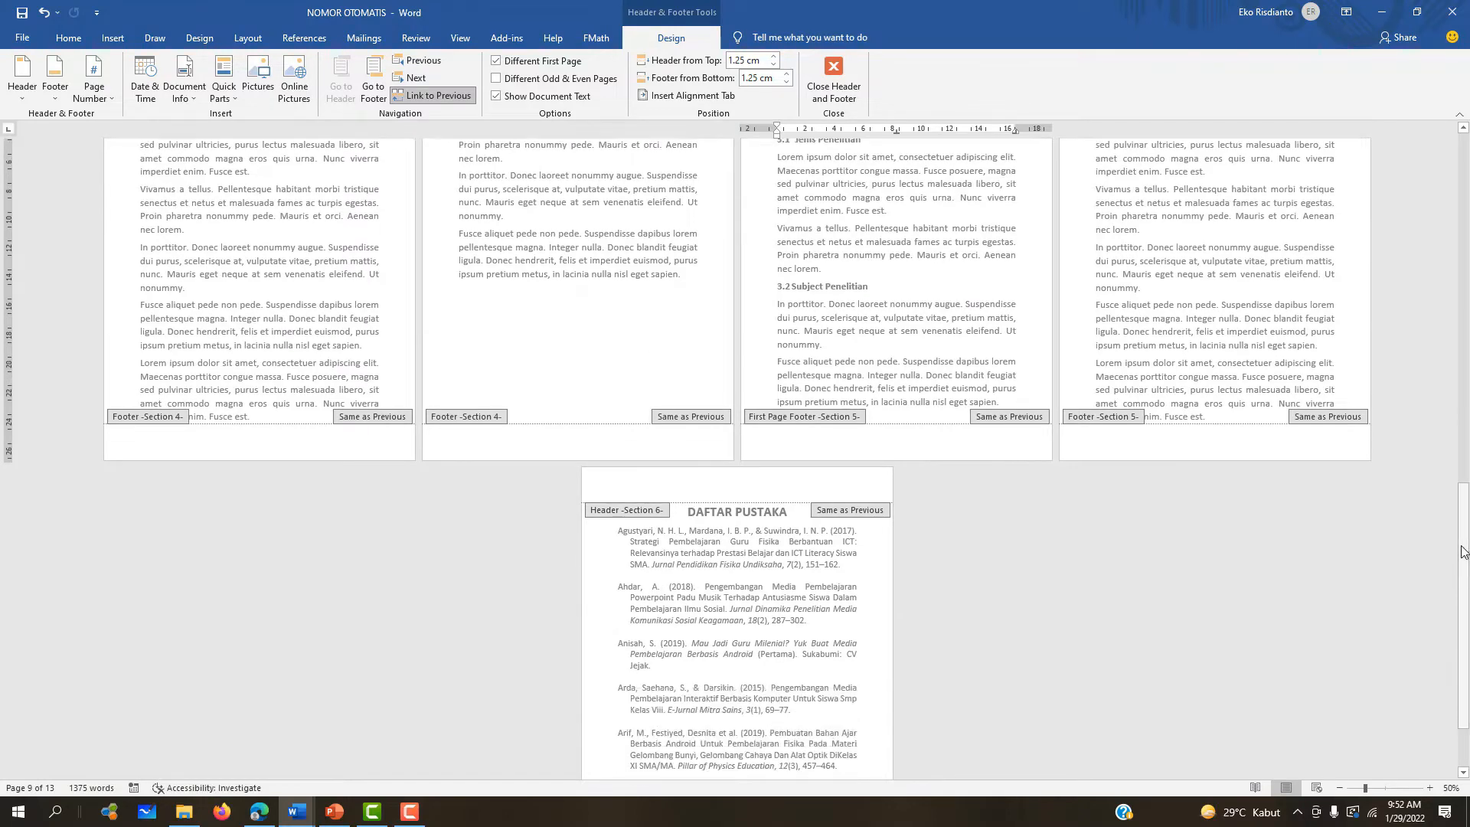
pyautogui.doubleClick(718, 566)
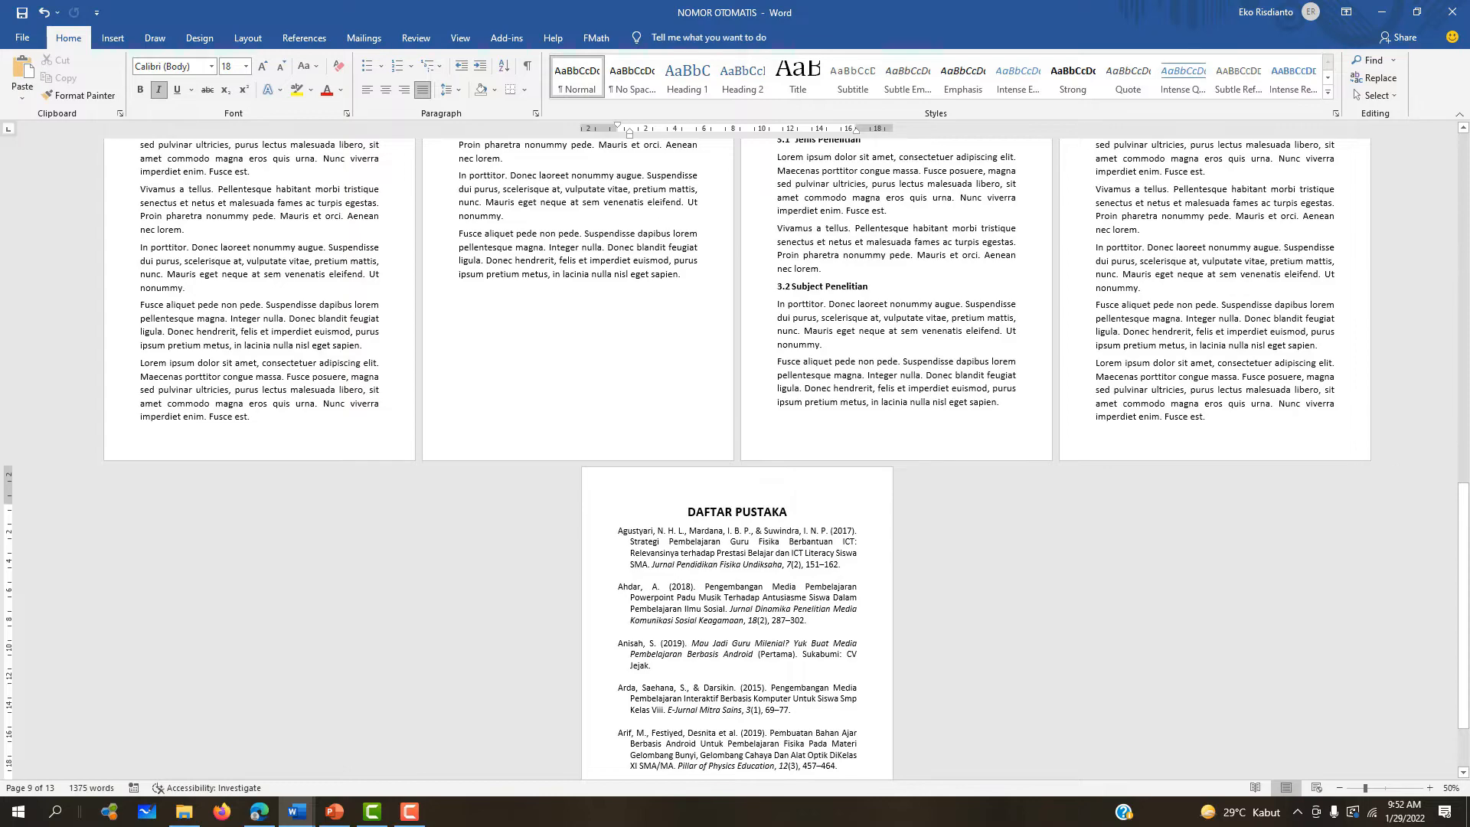
# Step: Insert a Next Page section break directly before the DAFTAR PUSTAKA heading
pyautogui.moveTo(1463, 558); pyautogui.dragTo(1450, 521)
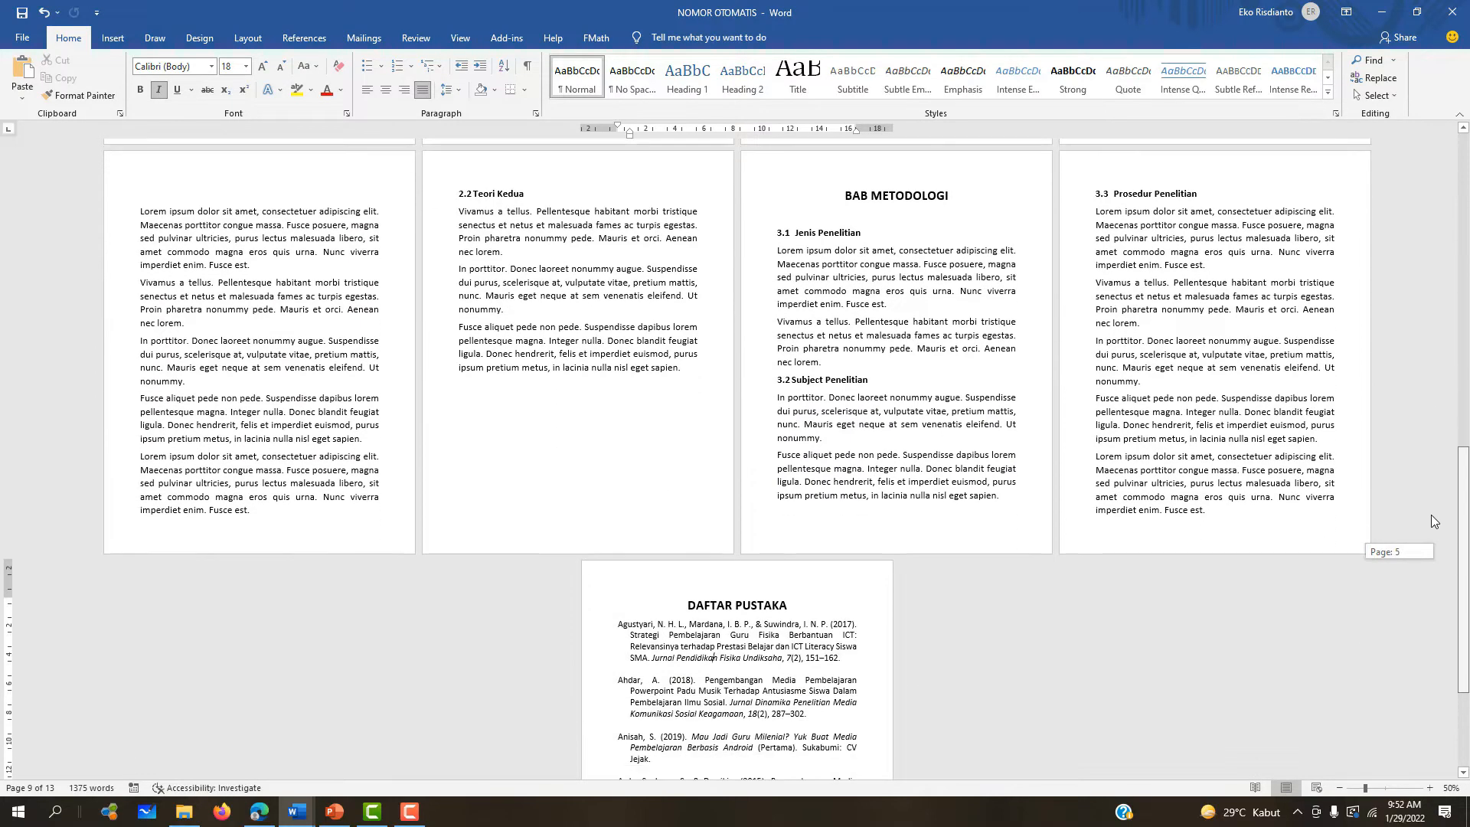
pyautogui.click(688, 604)
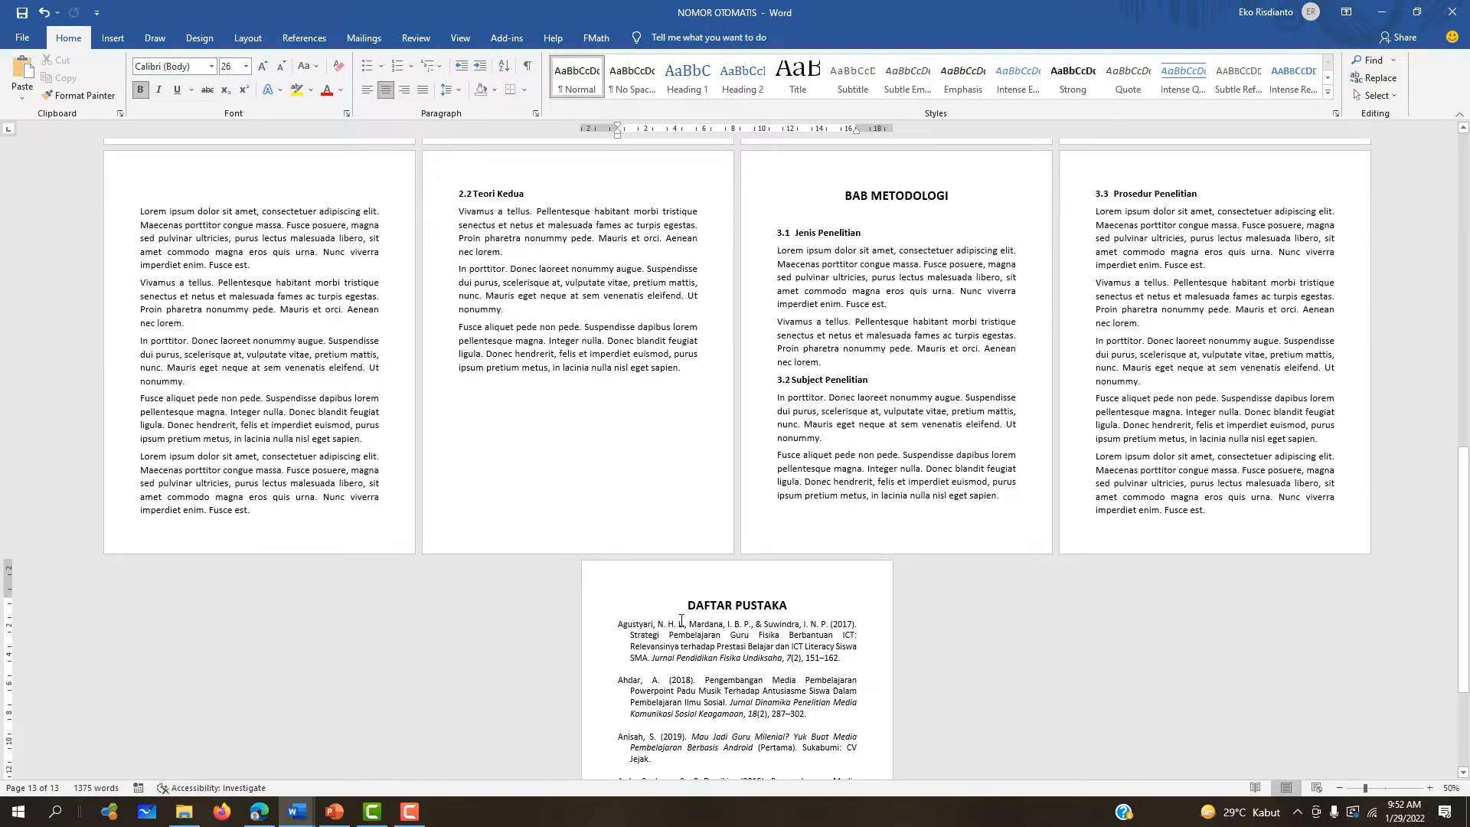
pyautogui.click(247, 38)
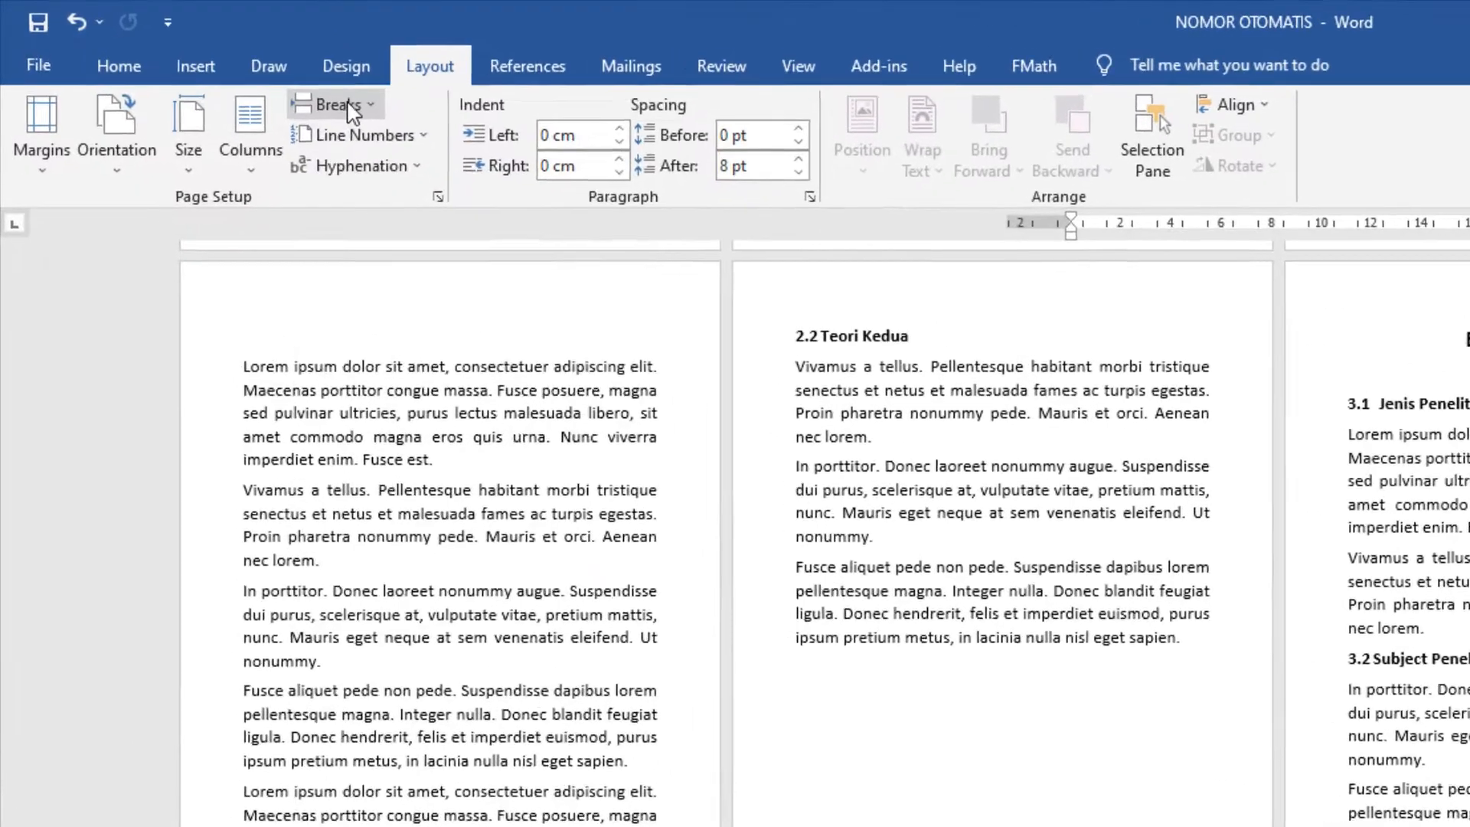
pyautogui.click(348, 107)
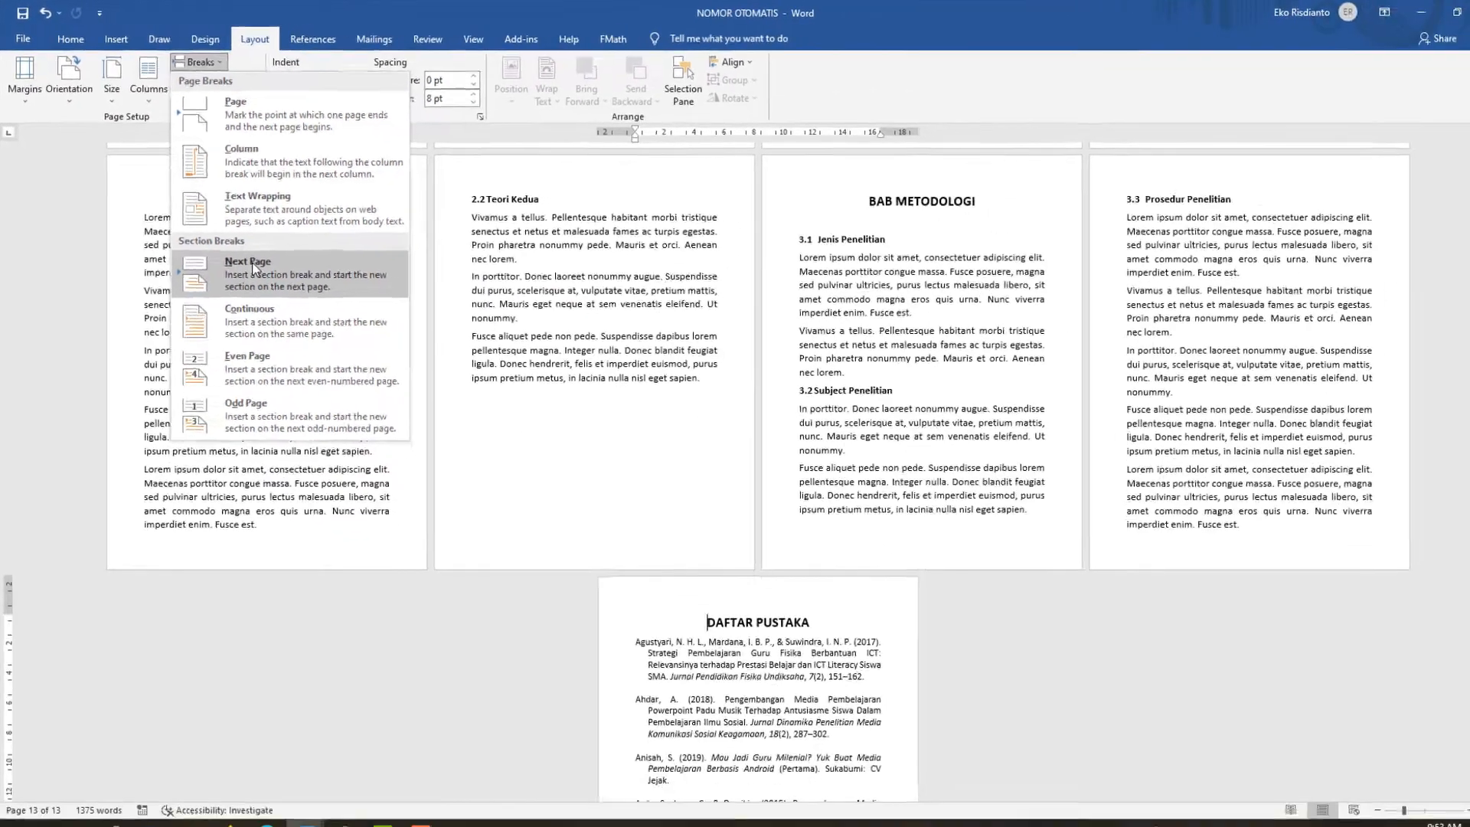
pyautogui.click(389, 406)
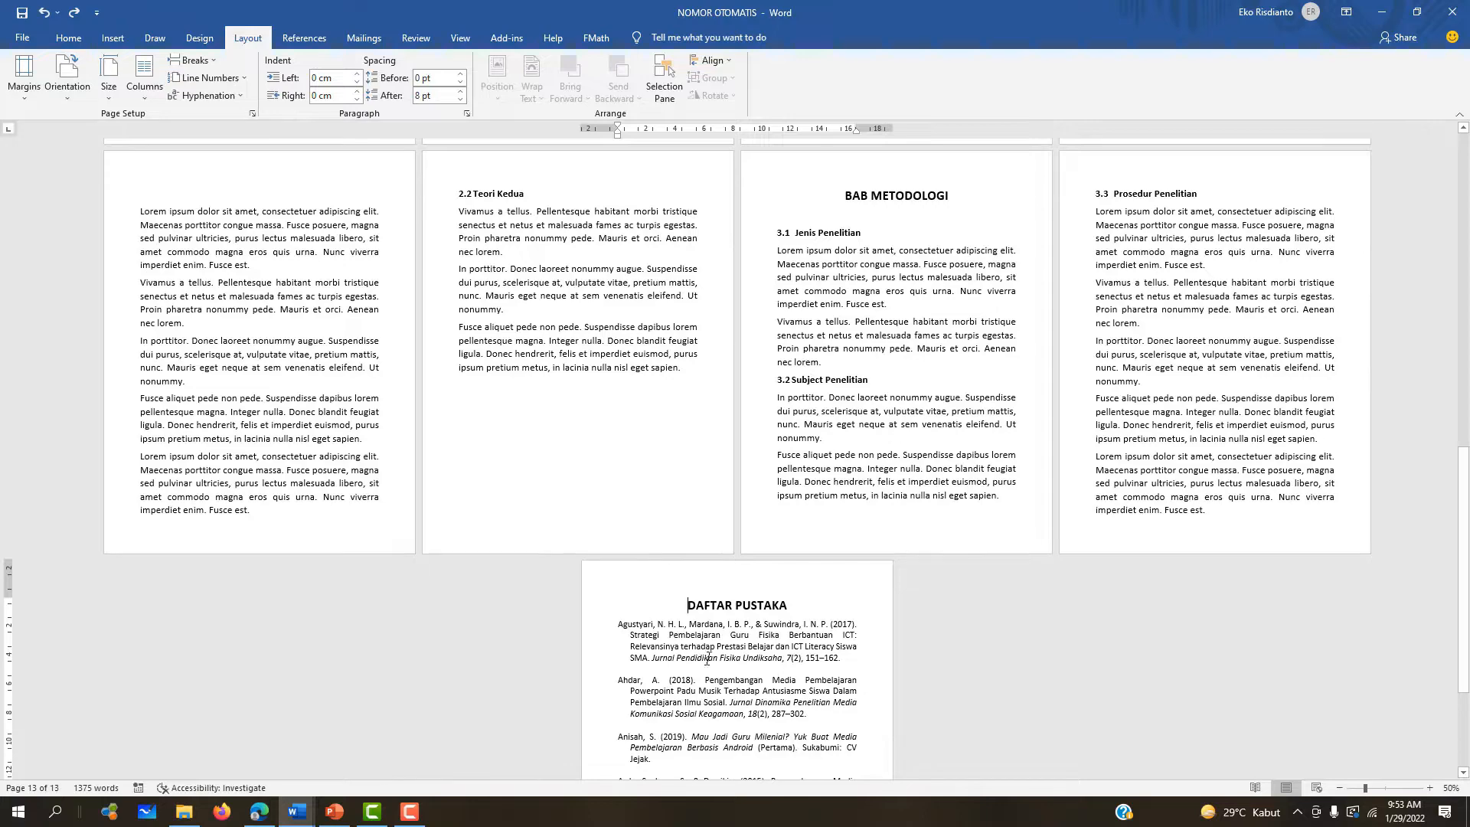
# Step: Unlink the DAFTAR PUSTAKA section's header and footer from the previous section, and return to the body text
pyautogui.rightClick(657, 617)
pyautogui.click(628, 589)
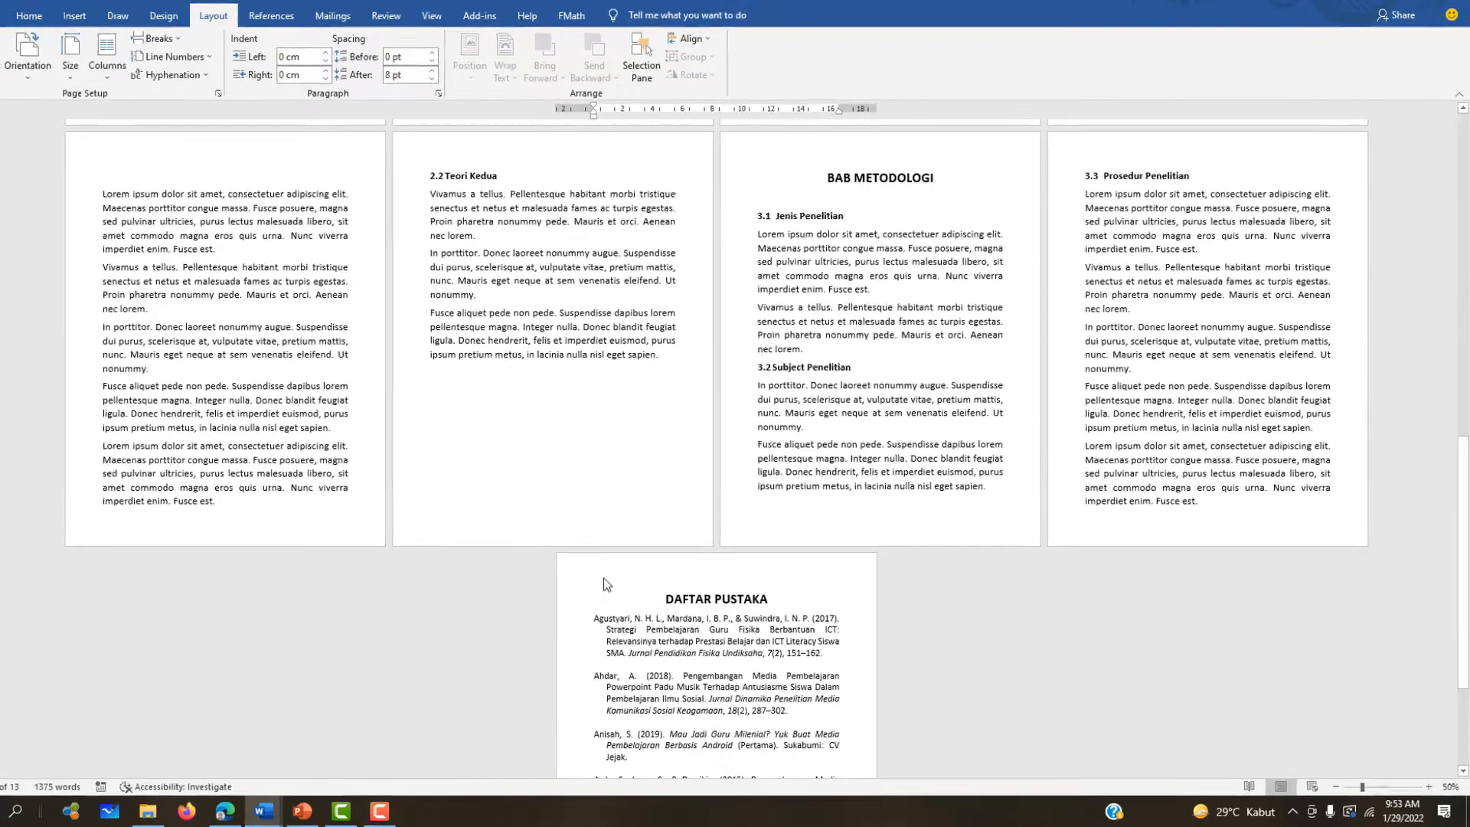
pyautogui.rightClick(604, 577)
pyautogui.click(639, 585)
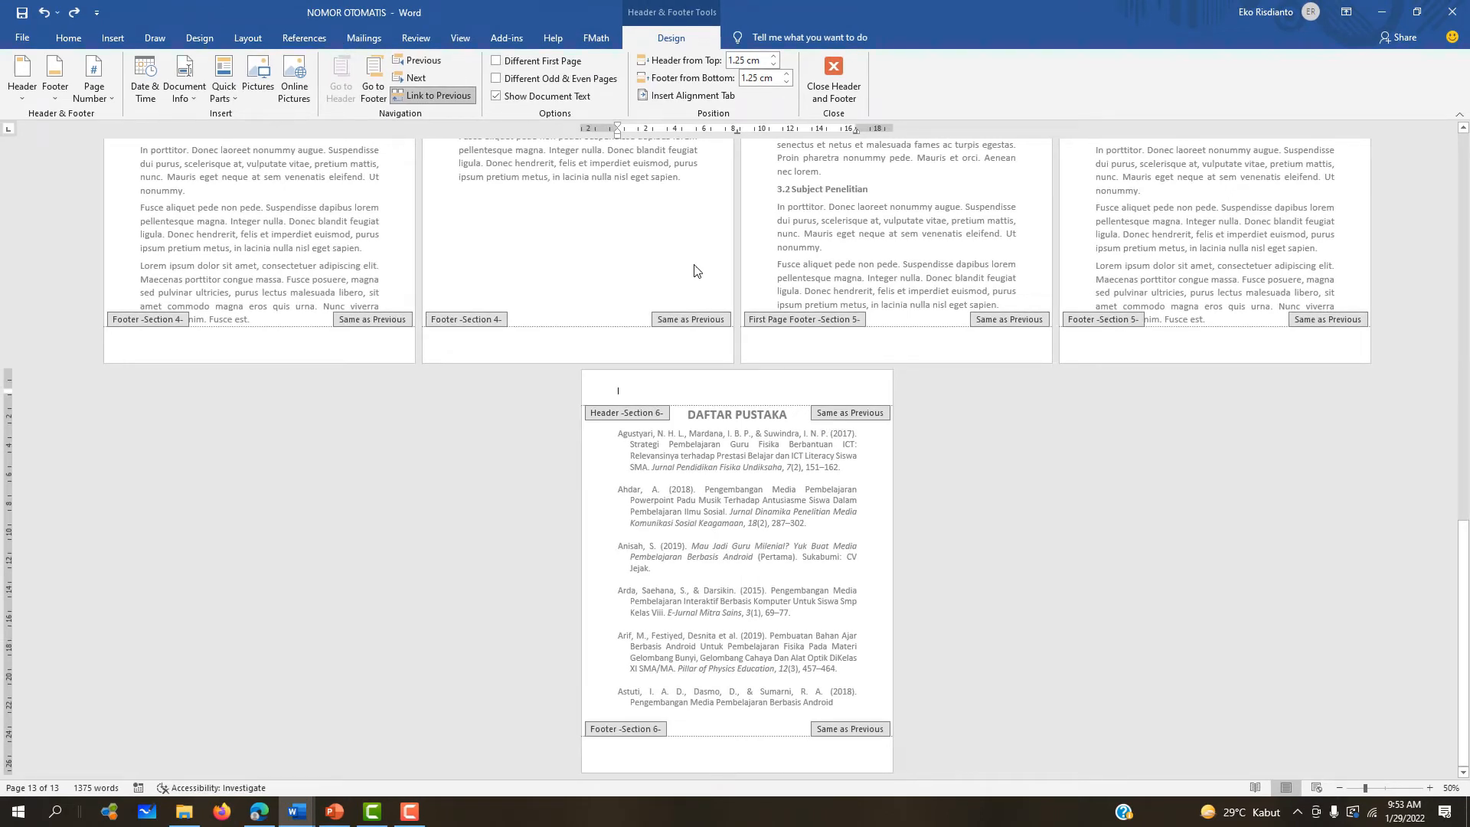
pyautogui.click(439, 98)
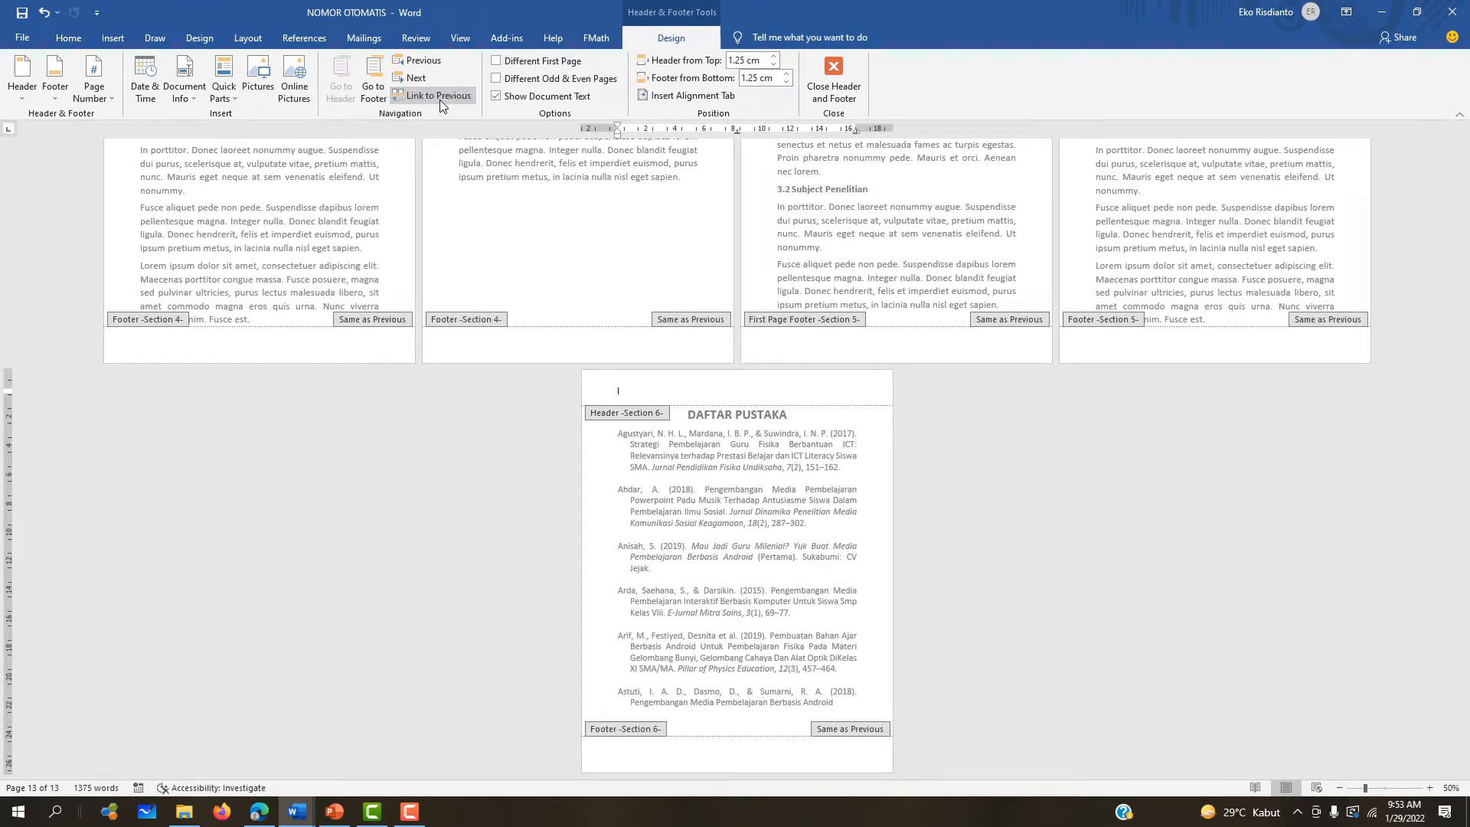
pyautogui.click(384, 98)
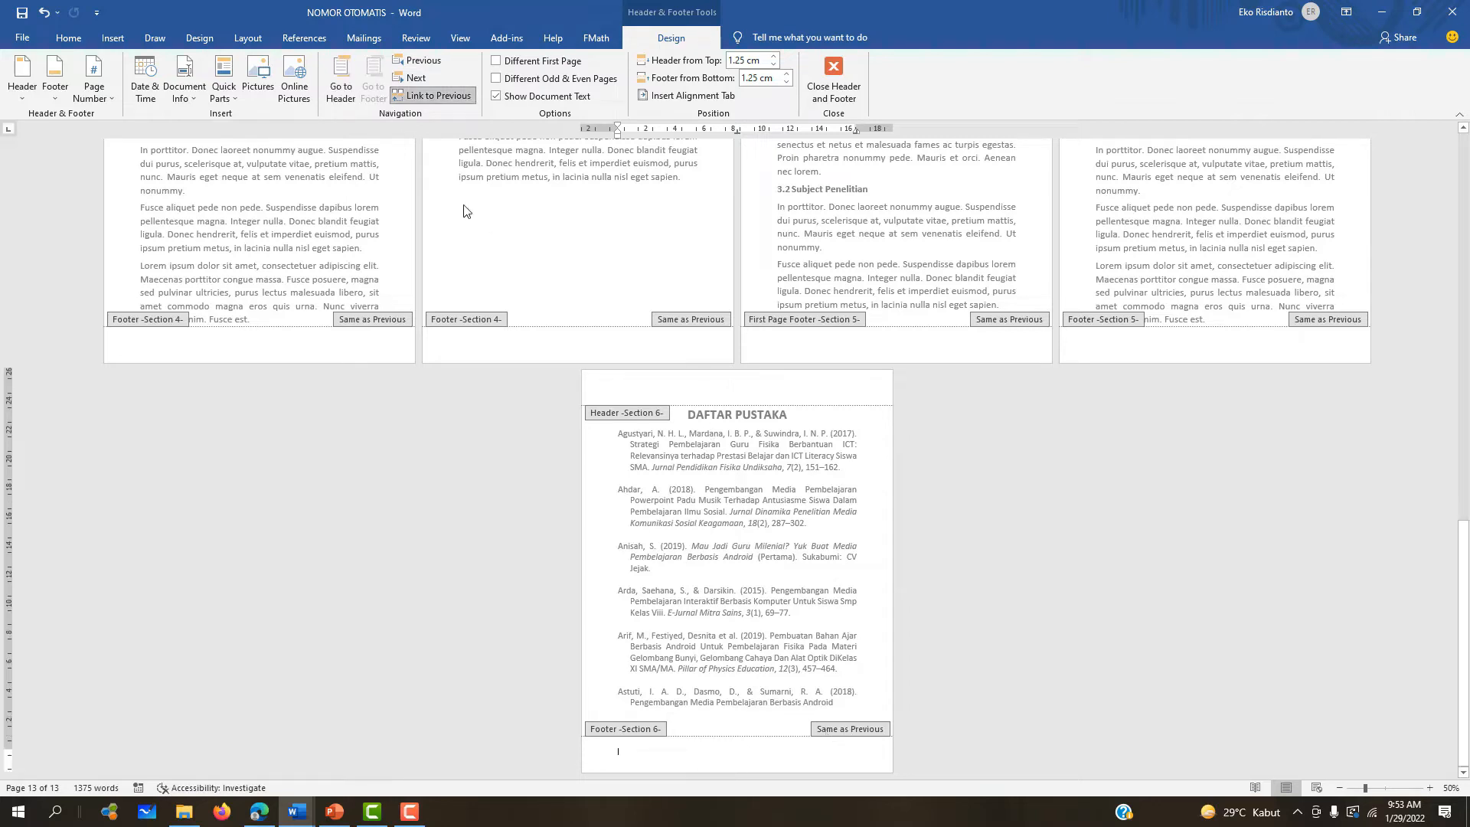
pyautogui.click(437, 95)
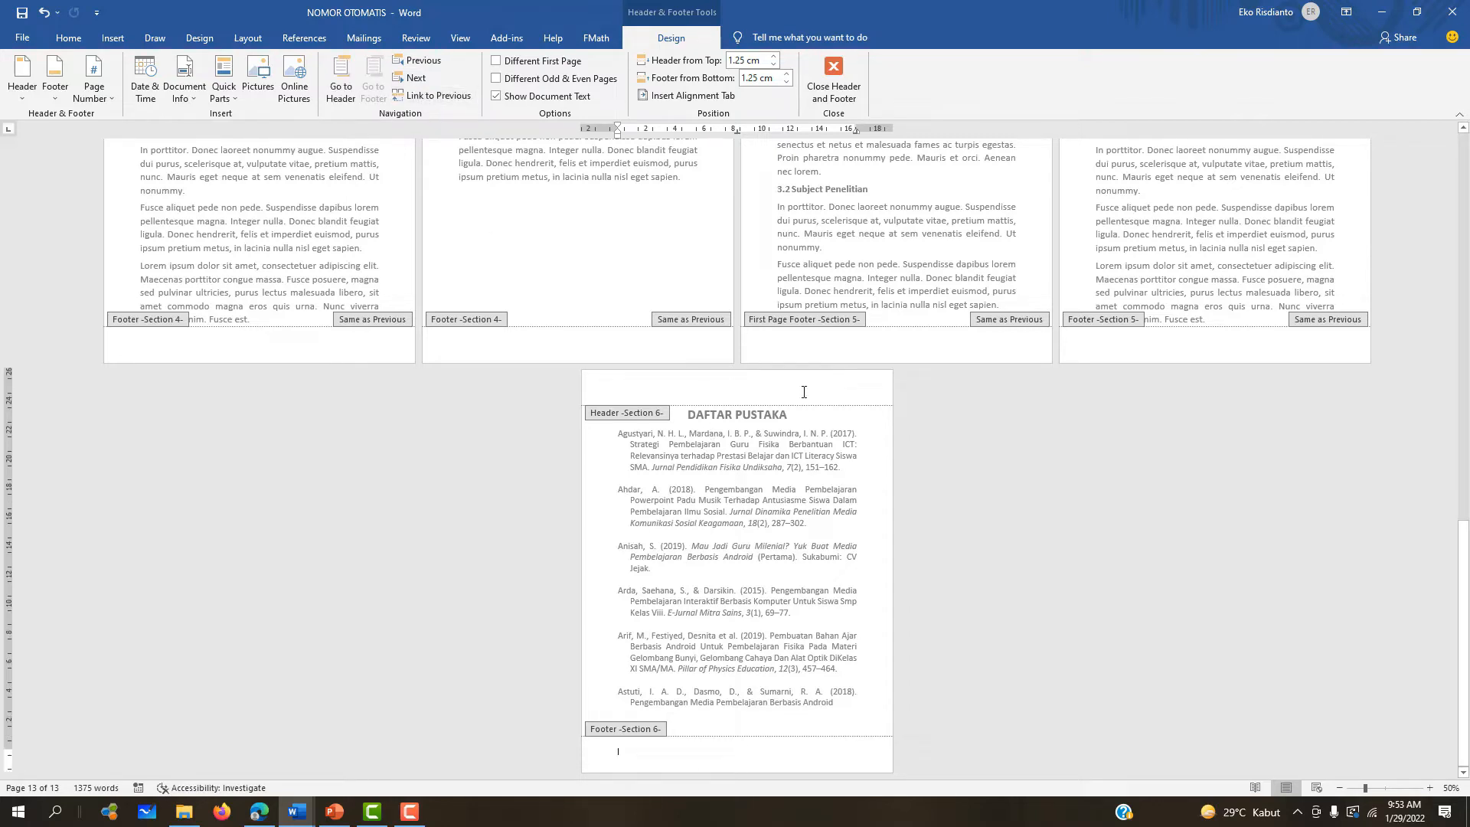
pyautogui.doubleClick(822, 514)
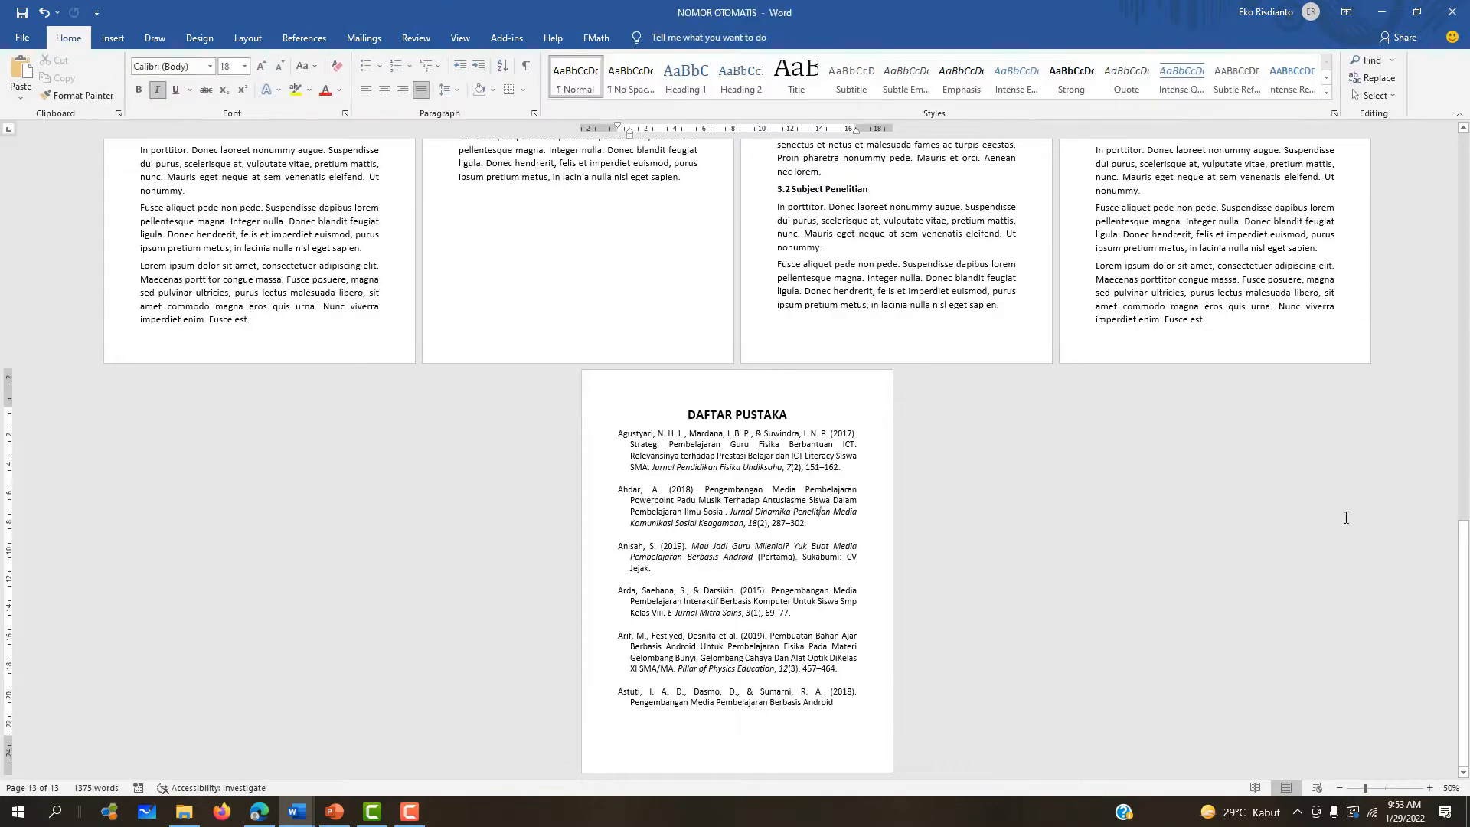
# Step: Insert a Plain Number 2 page number at the bottom of the page in the HALAMAN PENGESAHAN section's footer
pyautogui.moveTo(1463, 551); pyautogui.dragTo(1421, 117)
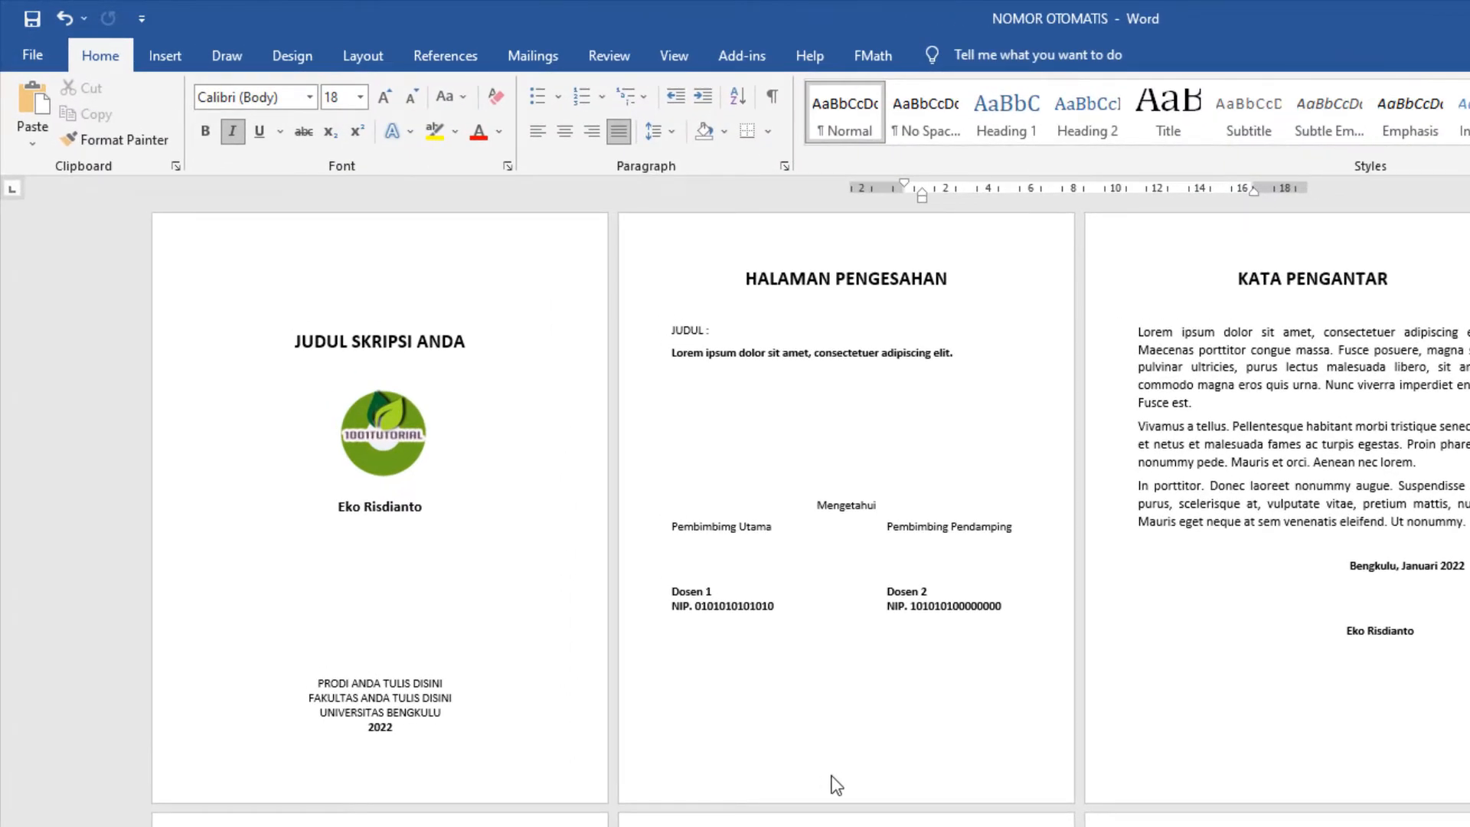
pyautogui.doubleClick(836, 784)
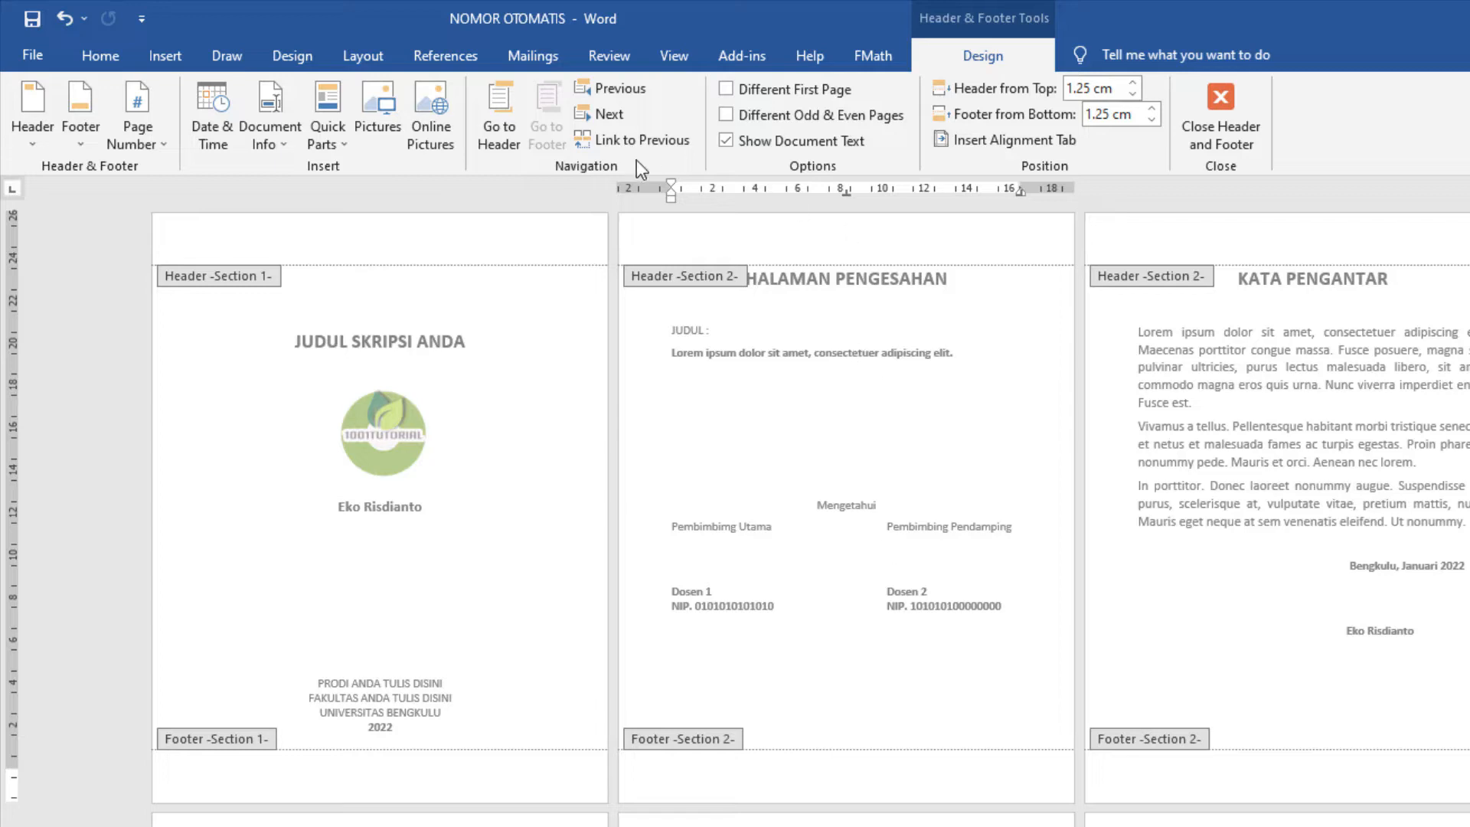
pyautogui.click(144, 140)
pyautogui.moveTo(177, 193)
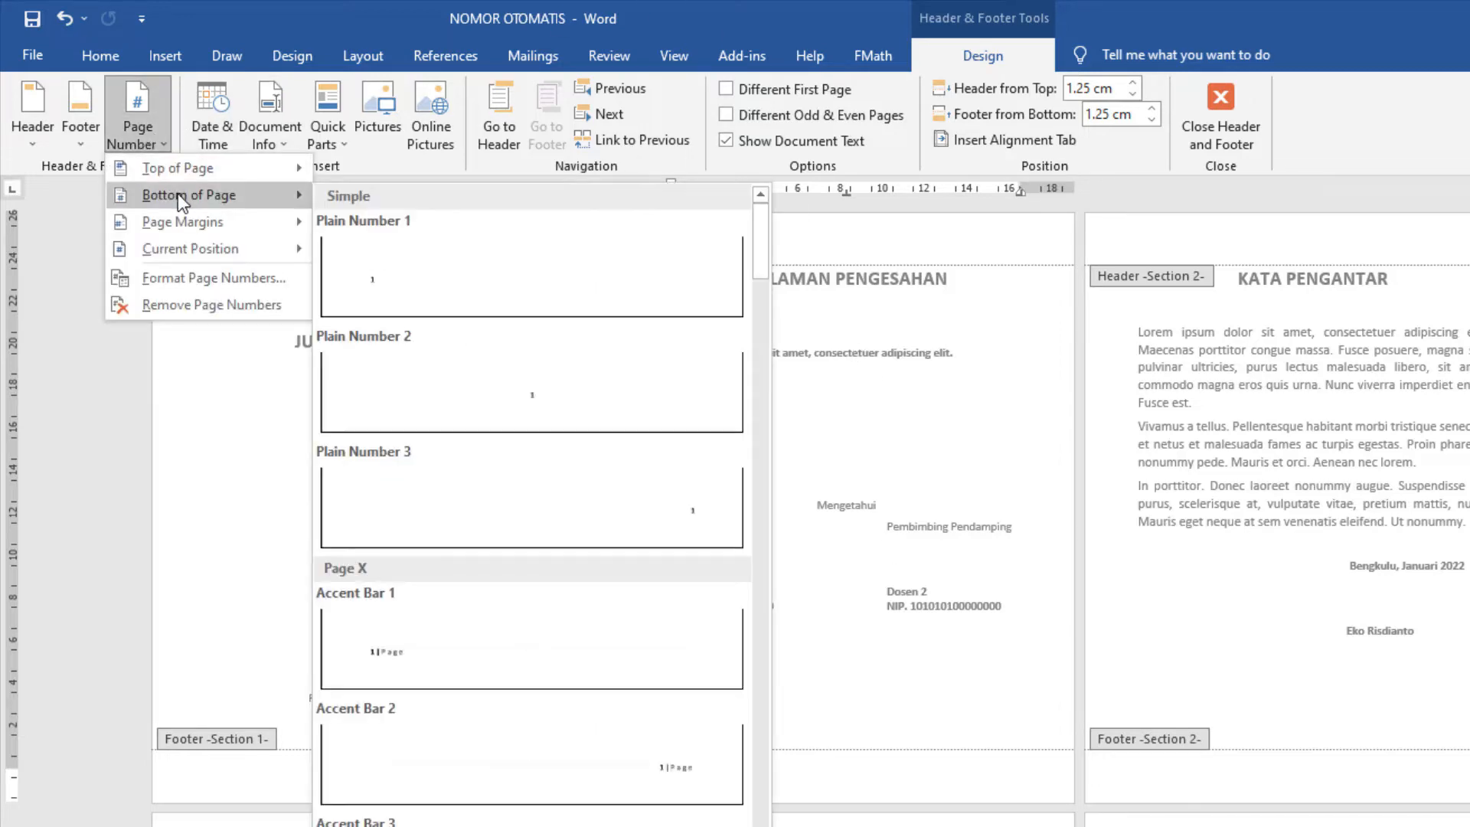
pyautogui.click(497, 402)
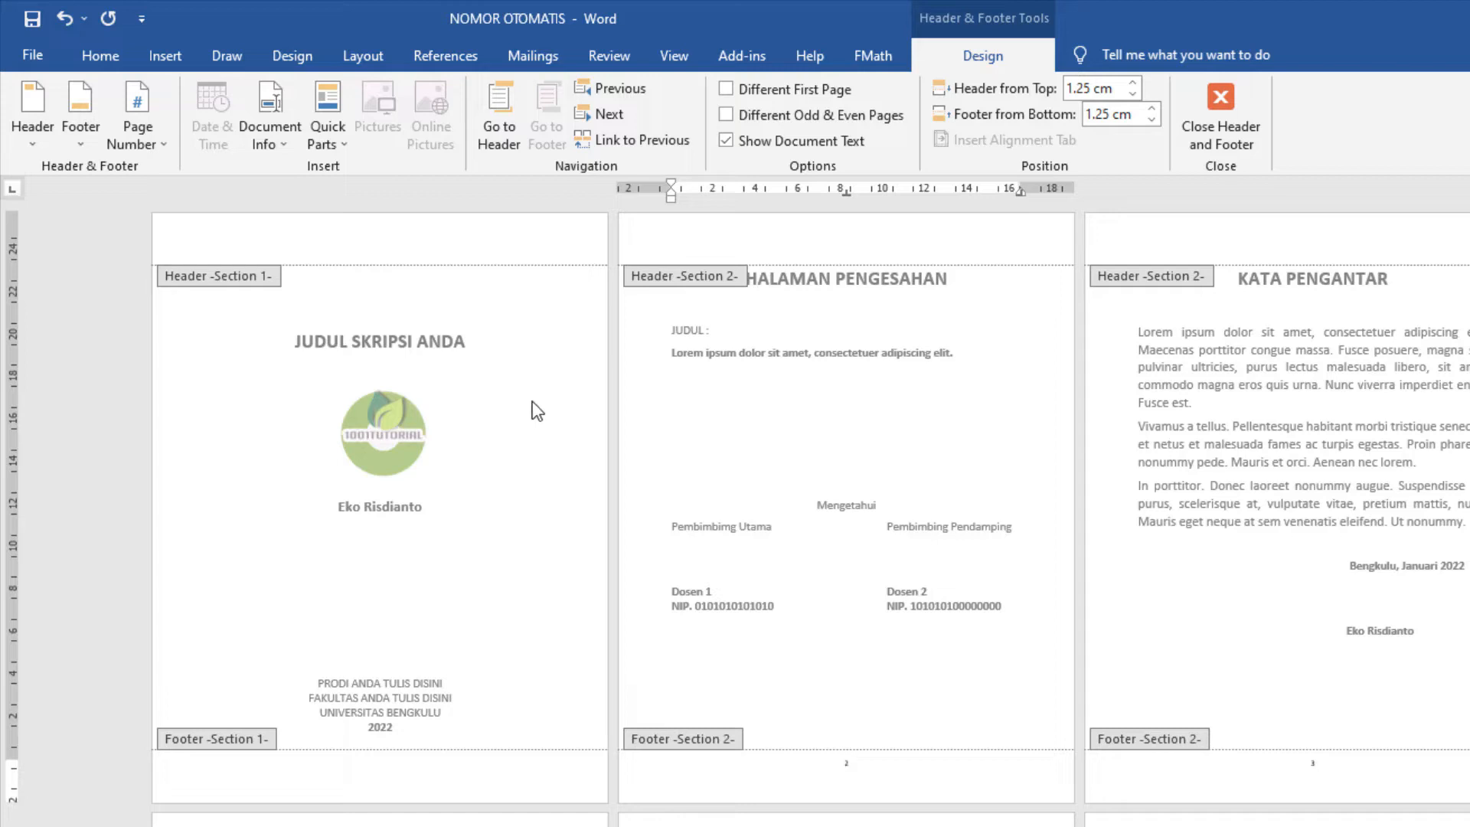
# Step: Format the HALAMAN PENGESAHAN section's page numbers as i, ii, iii and start the numbering at i
pyautogui.click(154, 149)
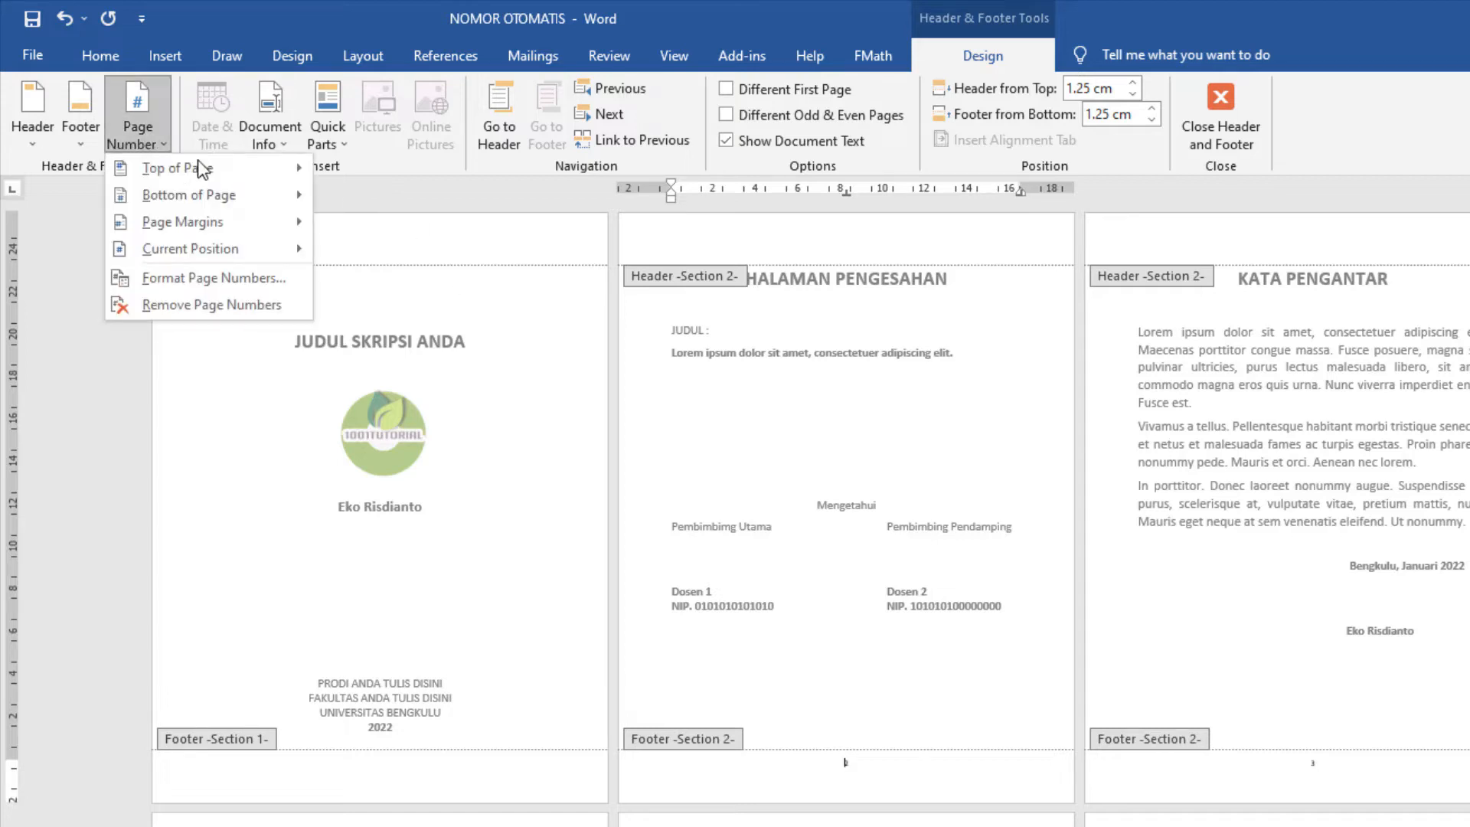
pyautogui.moveTo(262, 193)
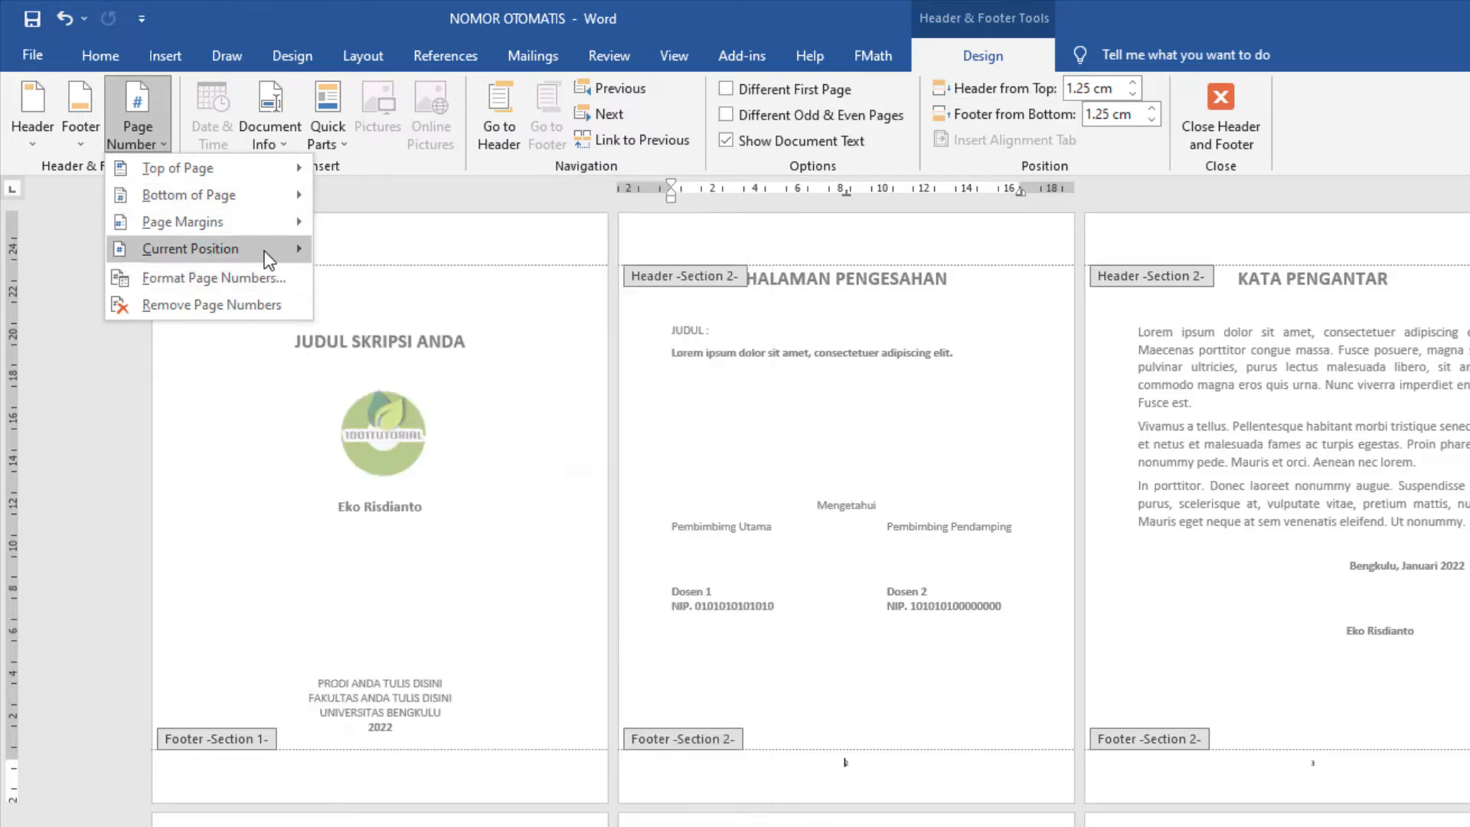
pyautogui.click(253, 278)
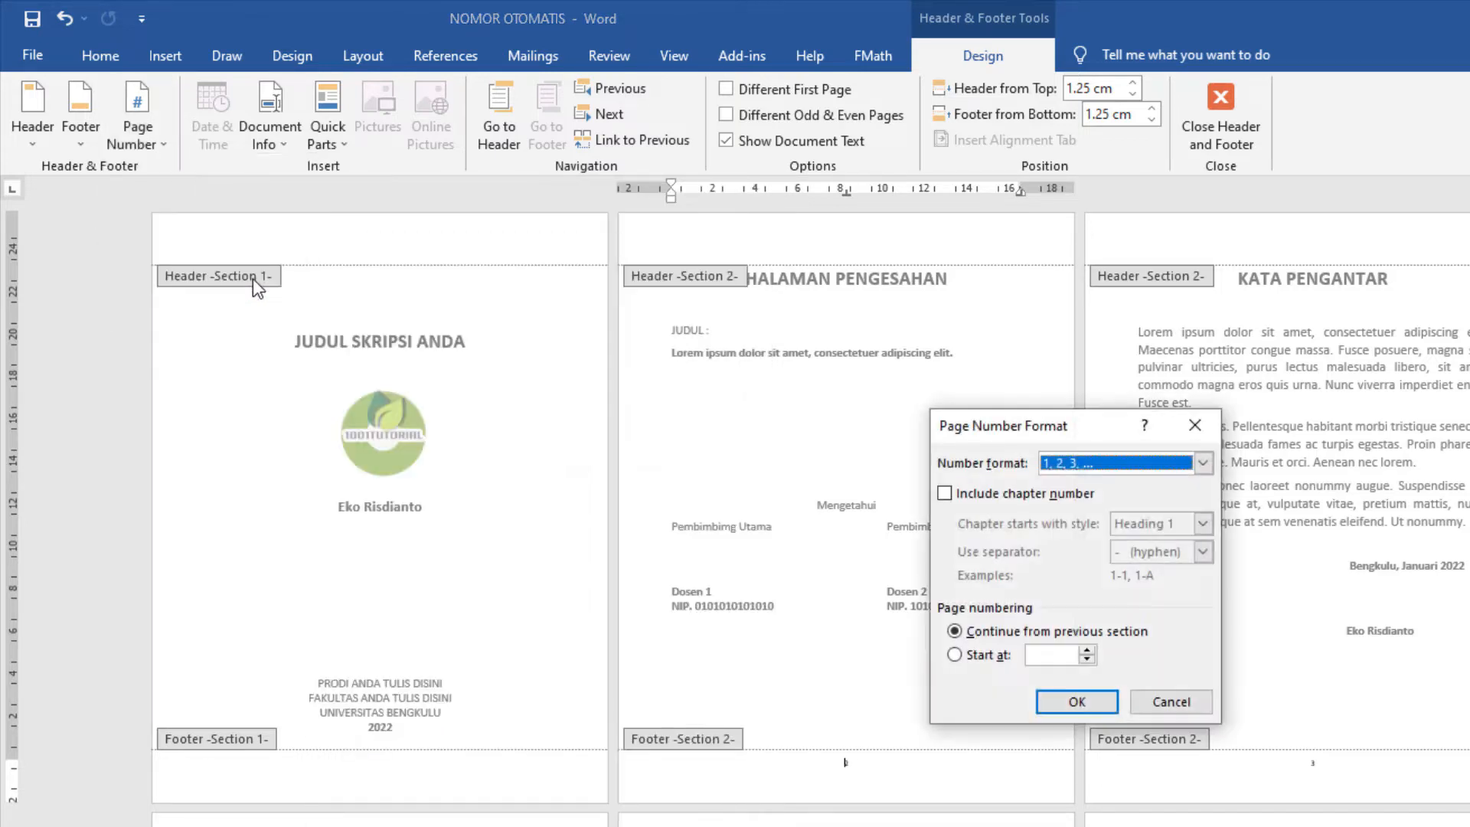
pyautogui.click(1174, 461)
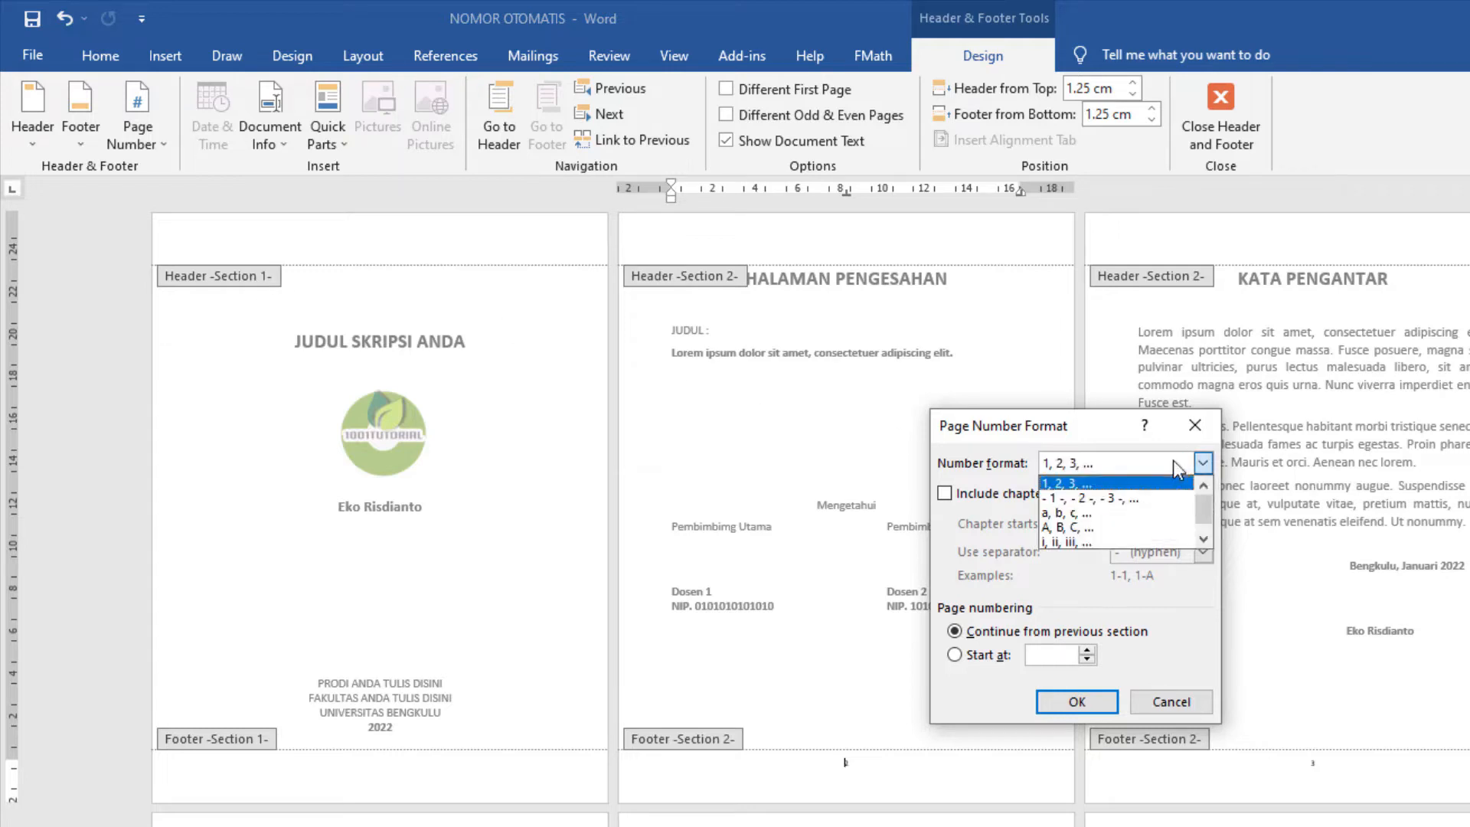
pyautogui.click(1086, 536)
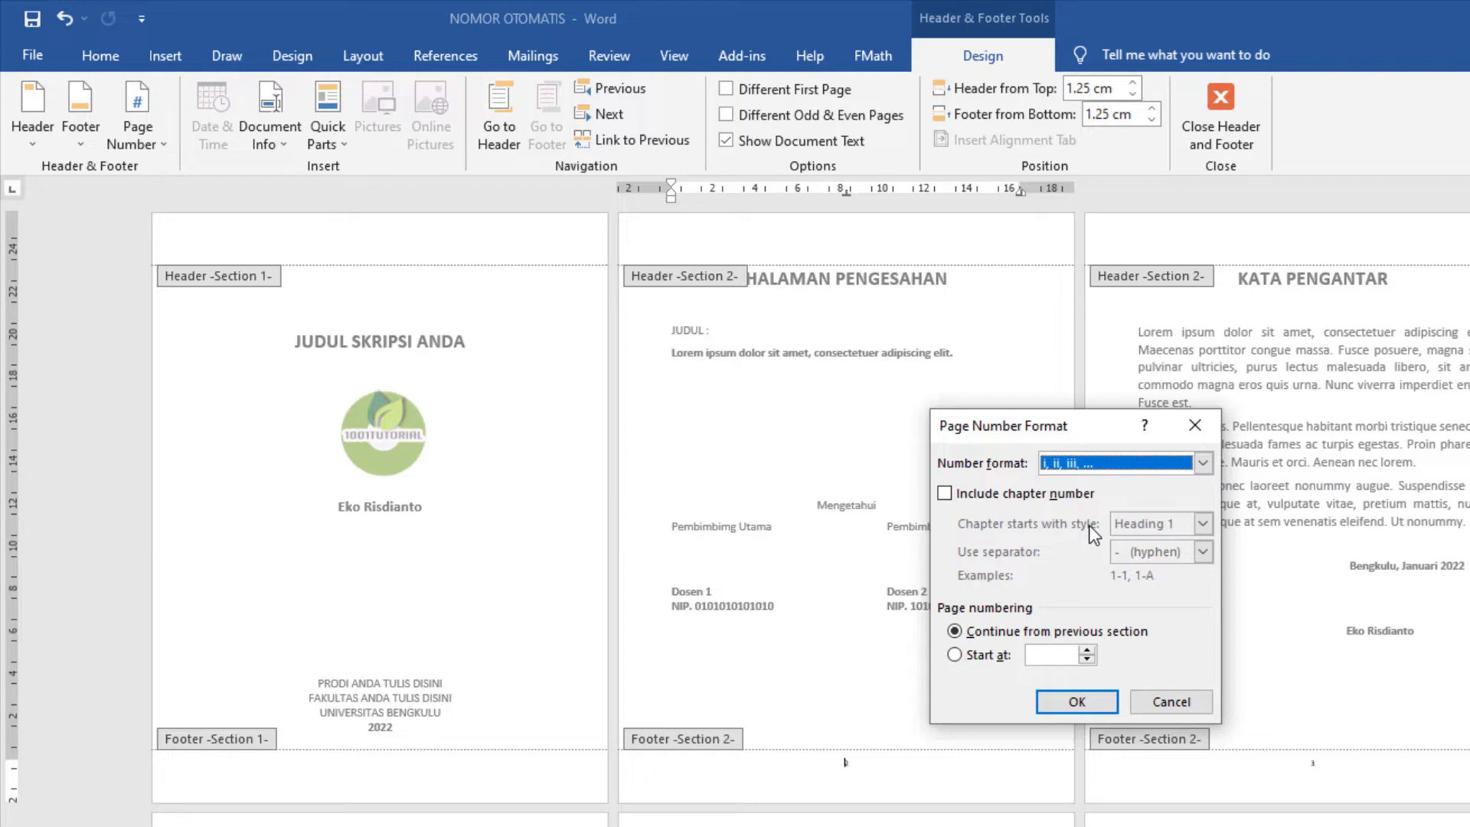
pyautogui.click(956, 656)
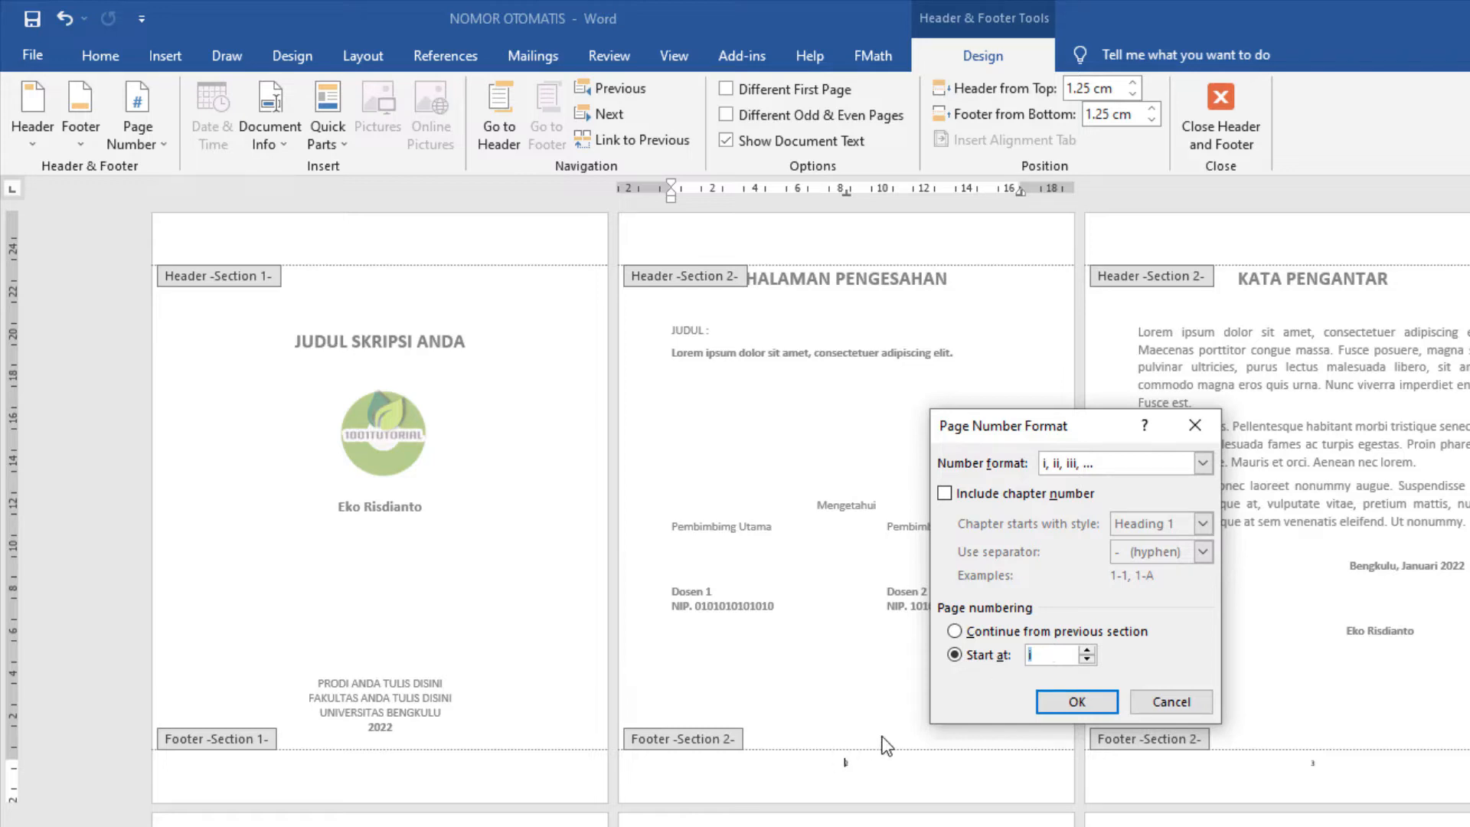
pyautogui.click(1074, 704)
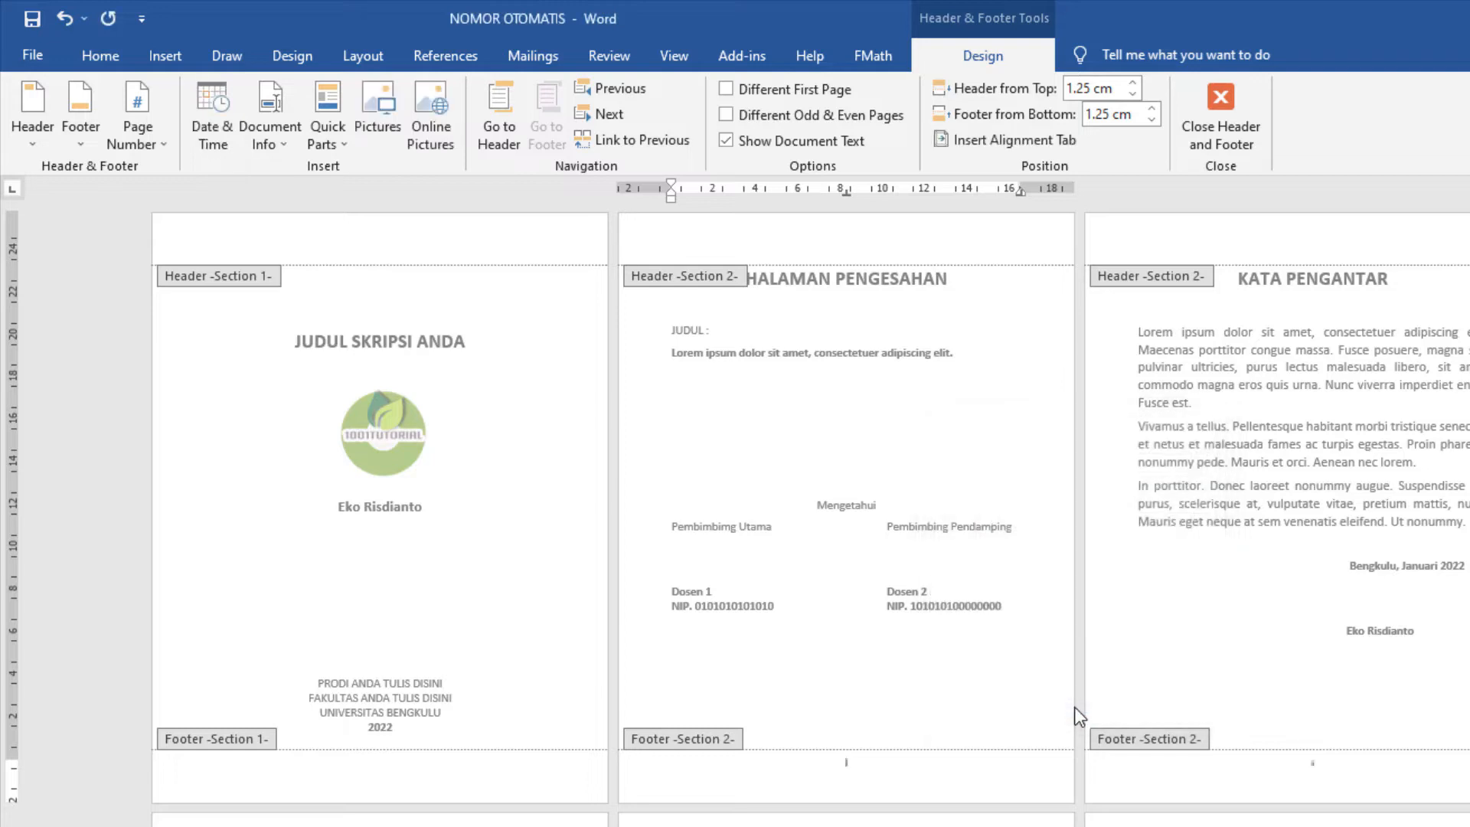
# Step: Enlarge the page number in the HALAMAN PENGESAHAN footer to 24 pt and make it bold
pyautogui.click(845, 764)
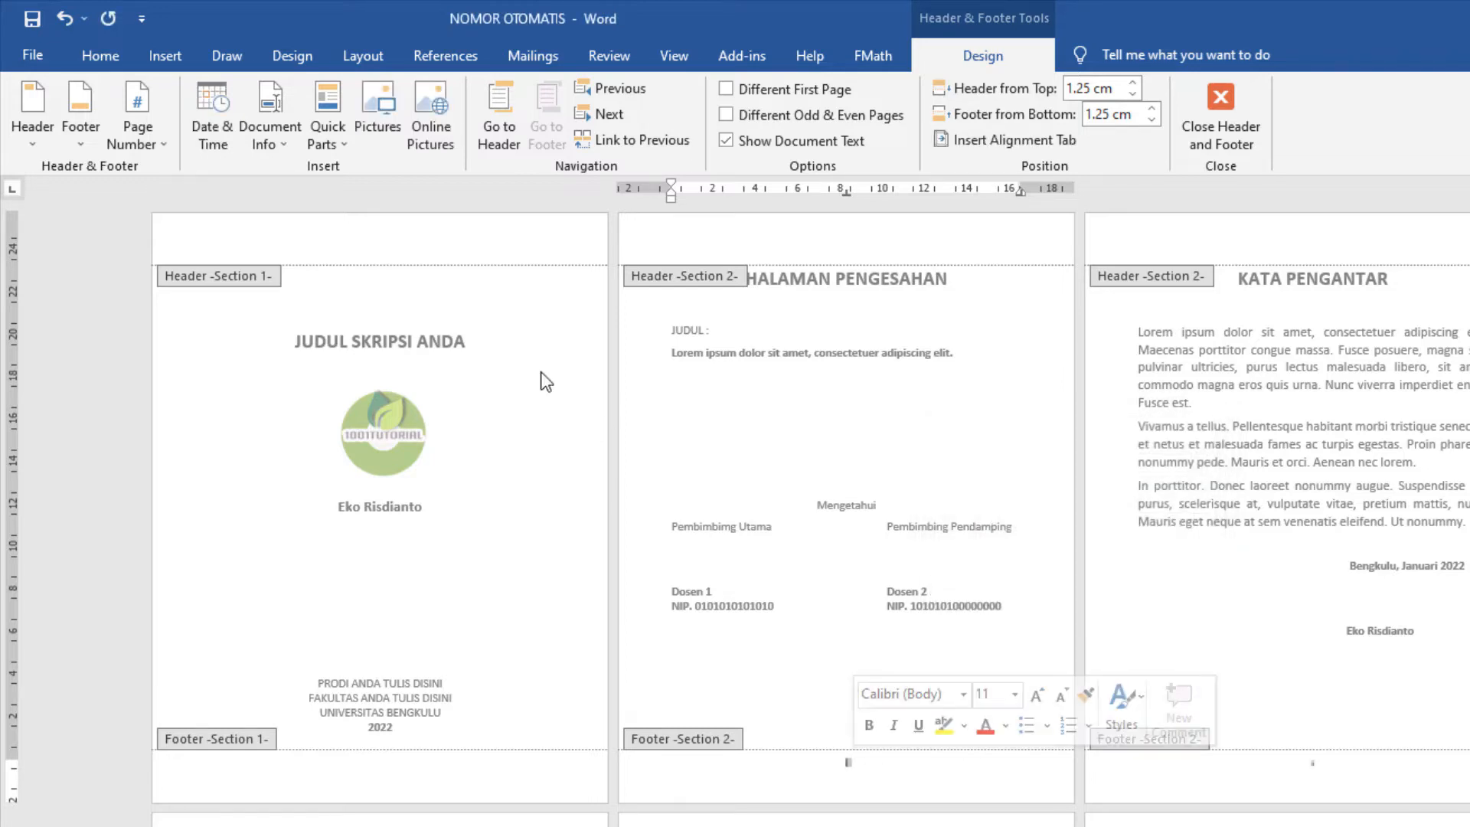
pyautogui.click(112, 56)
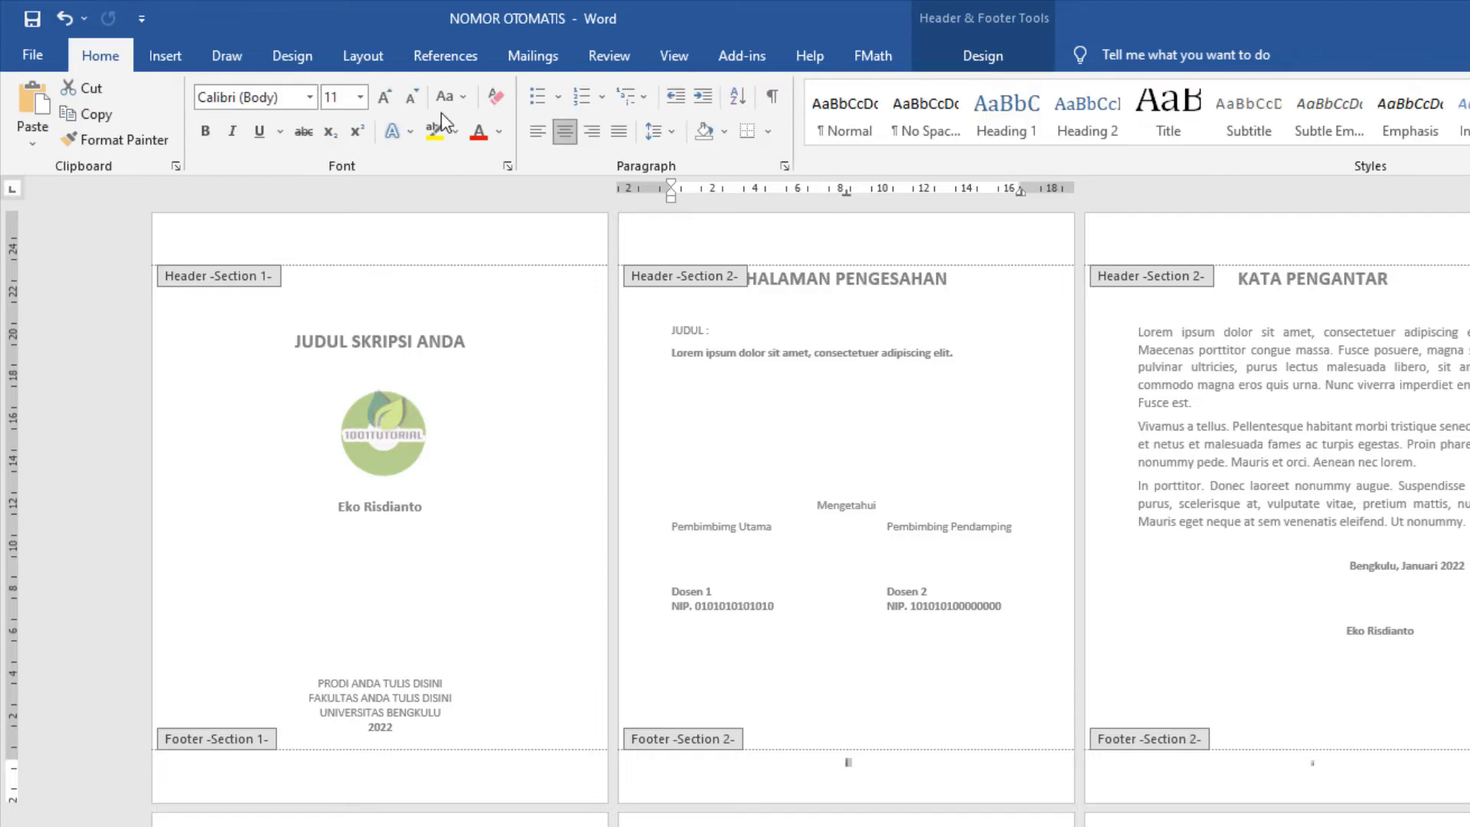
pyautogui.click(385, 97)
pyautogui.click(385, 97)
pyautogui.click(385, 97)
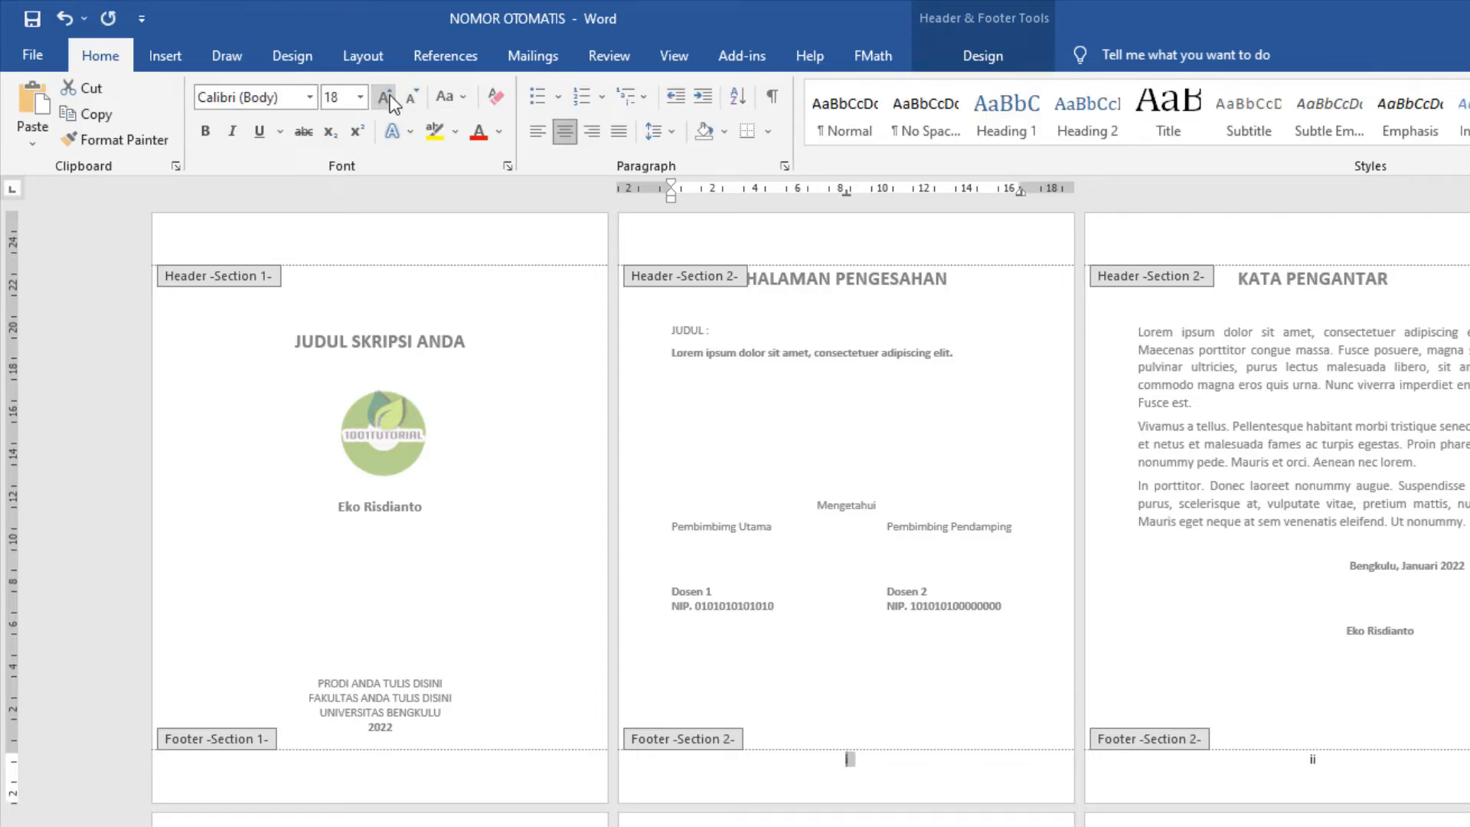
pyautogui.click(385, 97)
pyautogui.click(385, 98)
pyautogui.click(385, 97)
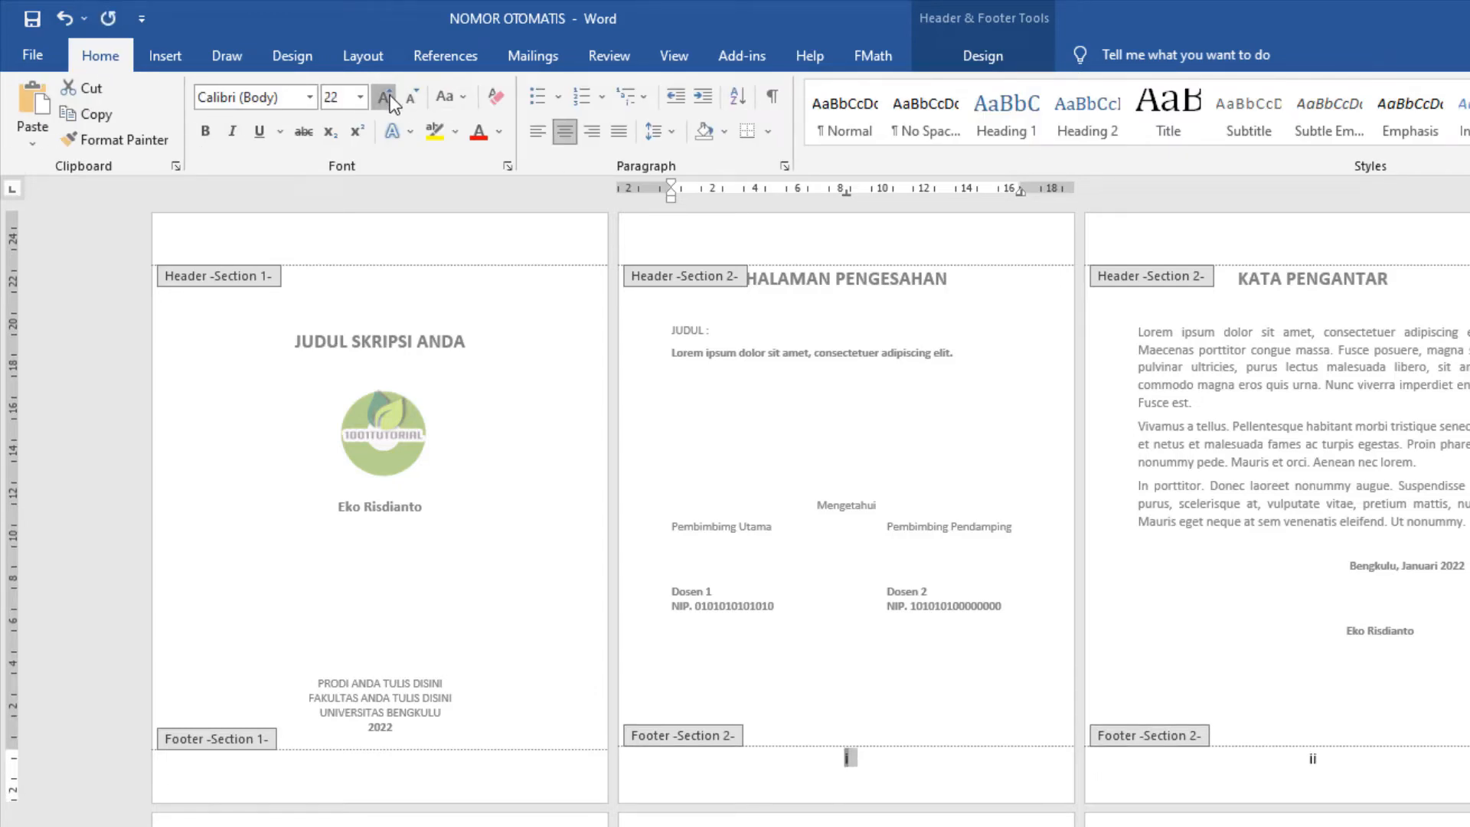
pyautogui.click(205, 131)
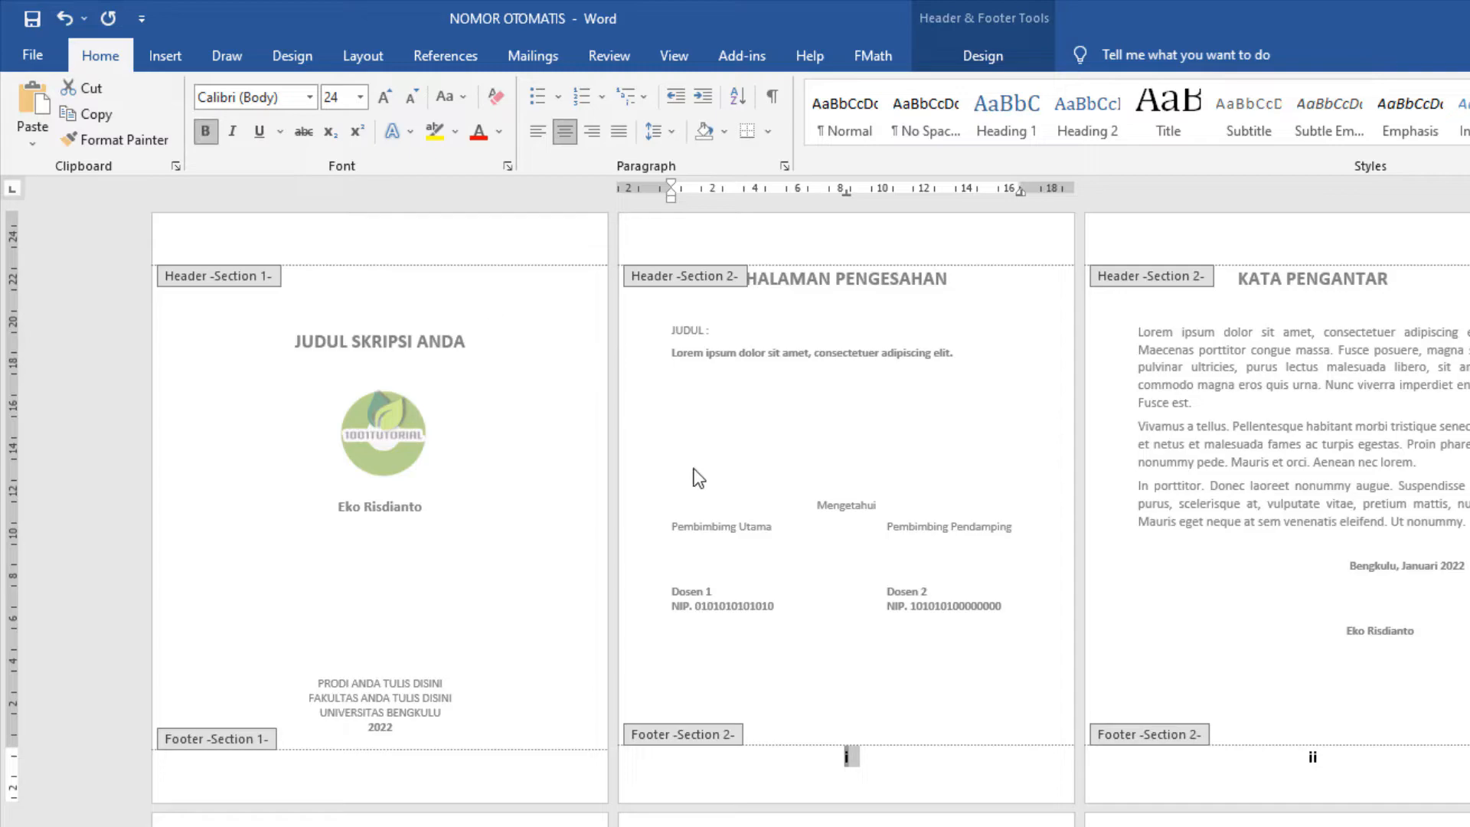
pyautogui.click(943, 768)
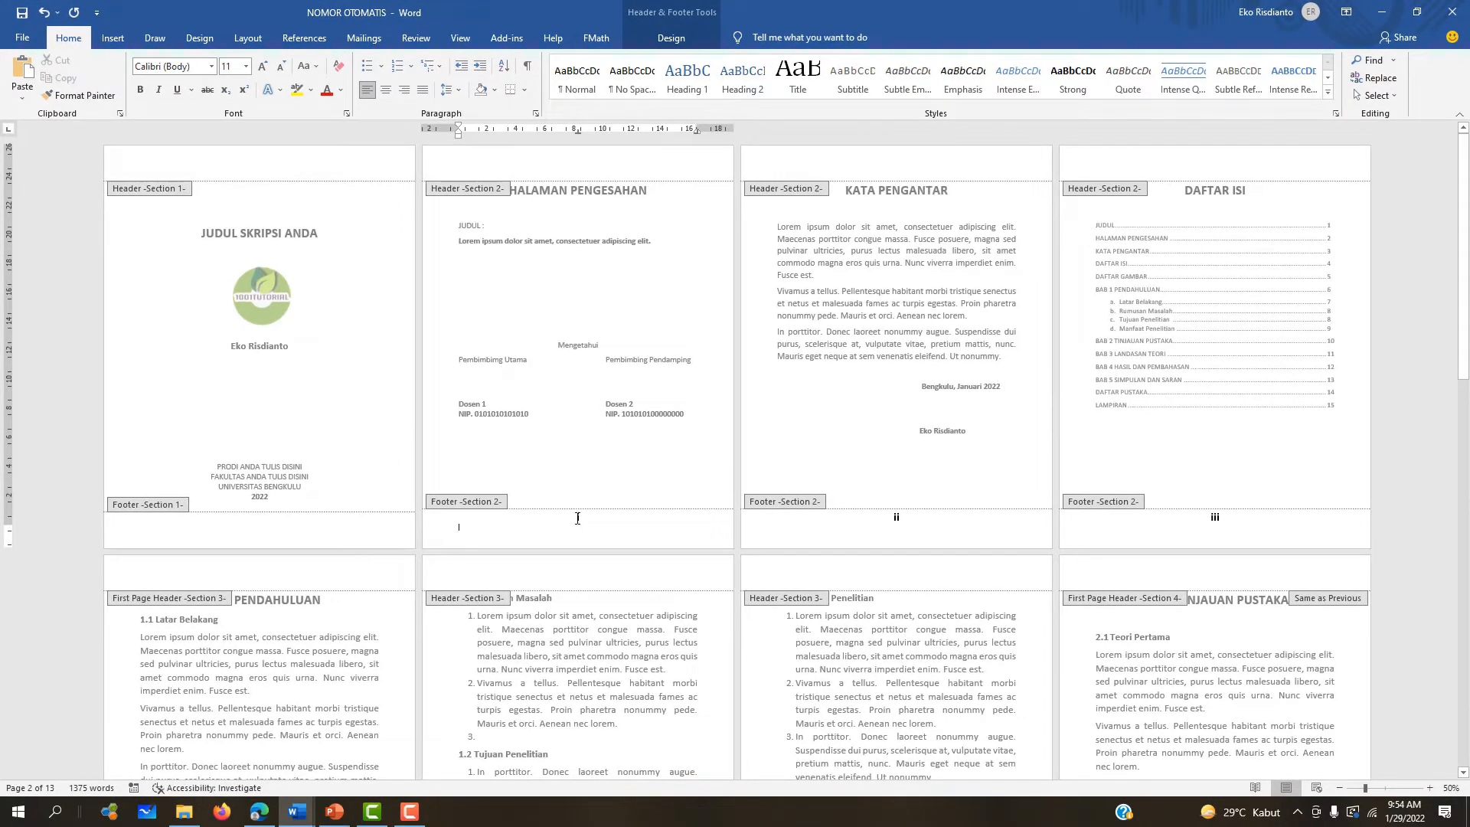
# Step: Enlarge the page number in the HALAMAN PENGESAHAN footer to 26 pt and return to the body text
pyautogui.doubleClick(578, 516)
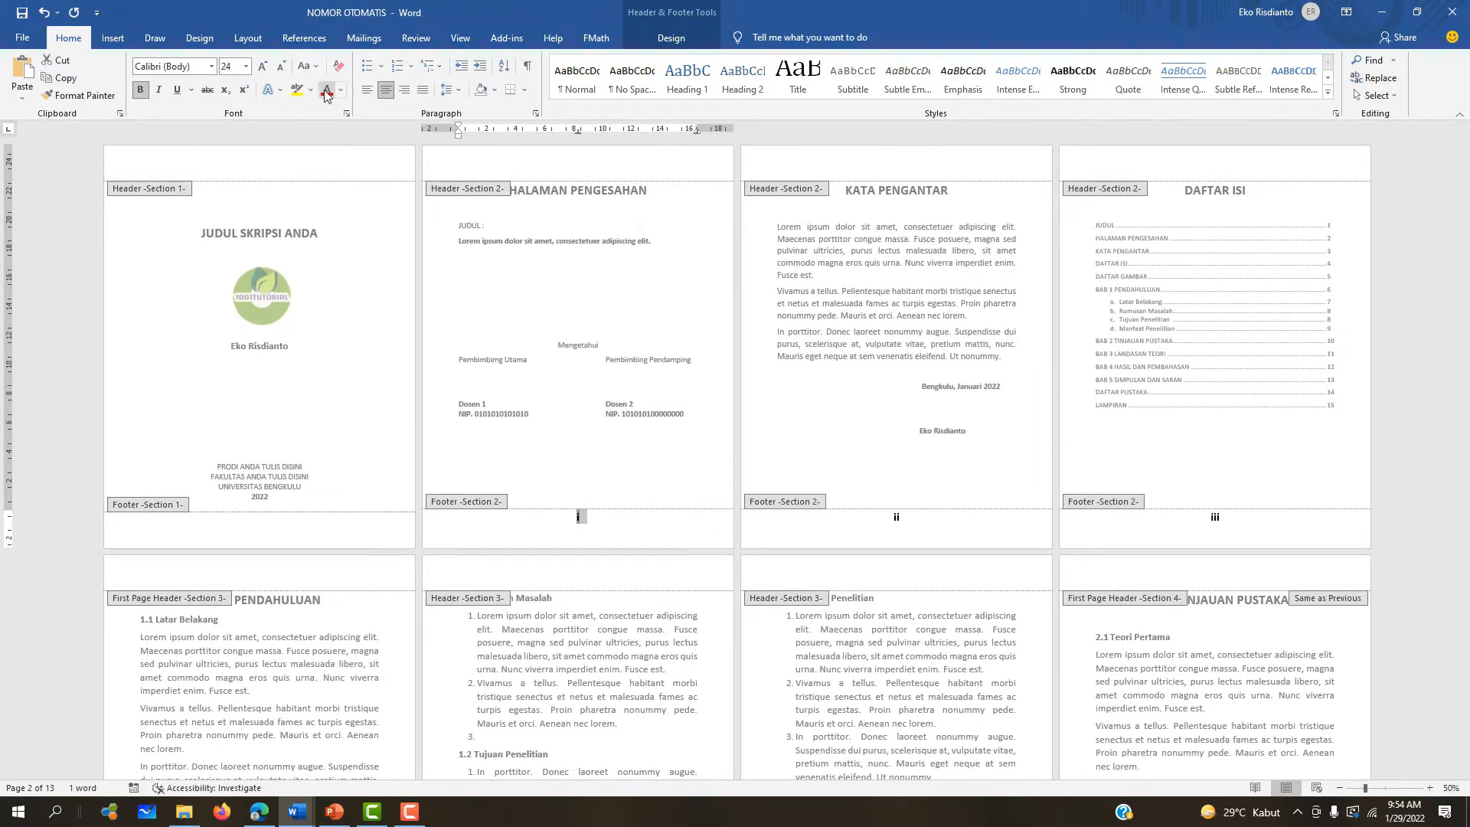
pyautogui.click(263, 67)
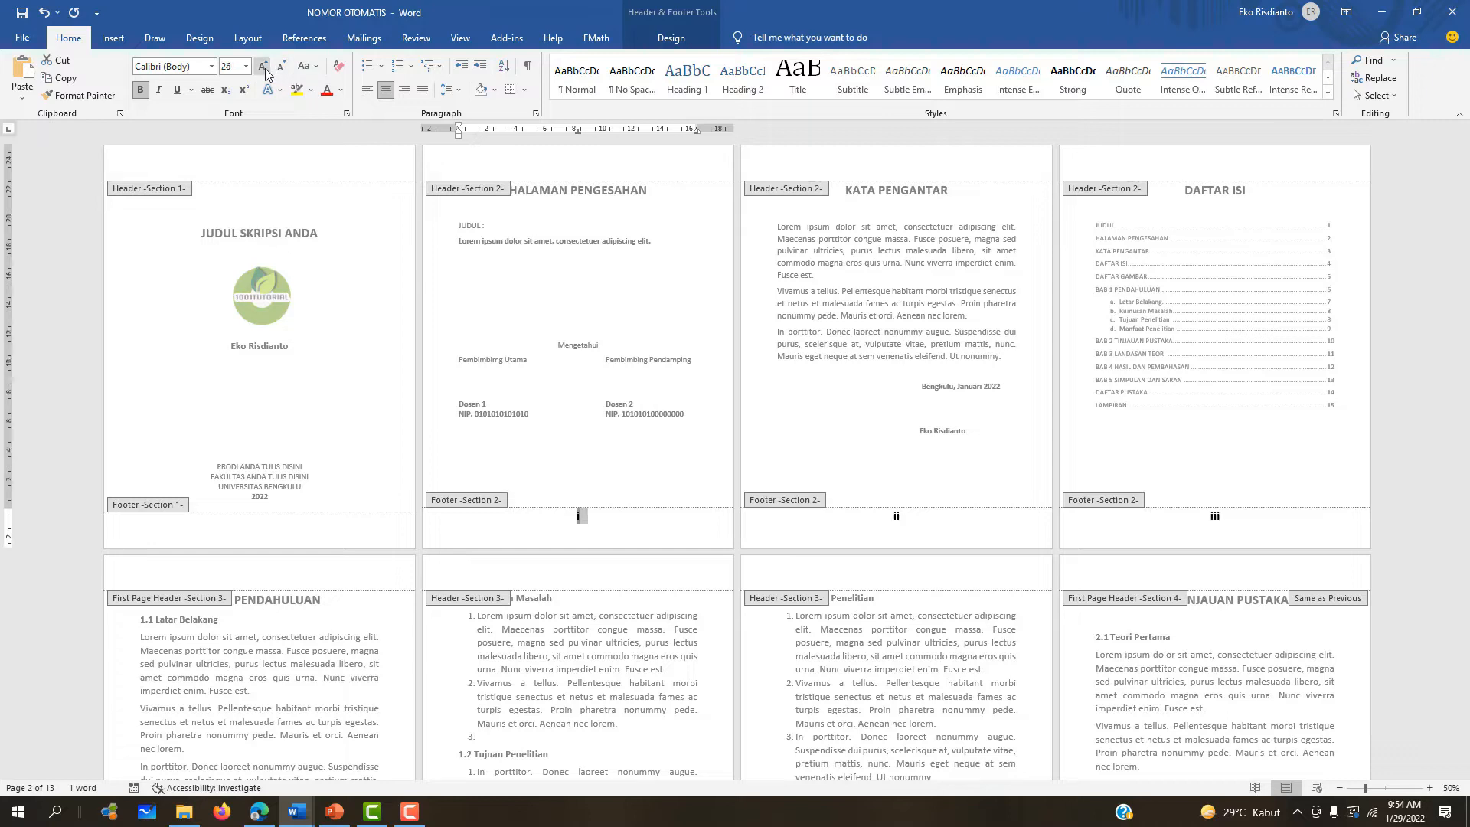
pyautogui.doubleClick(666, 468)
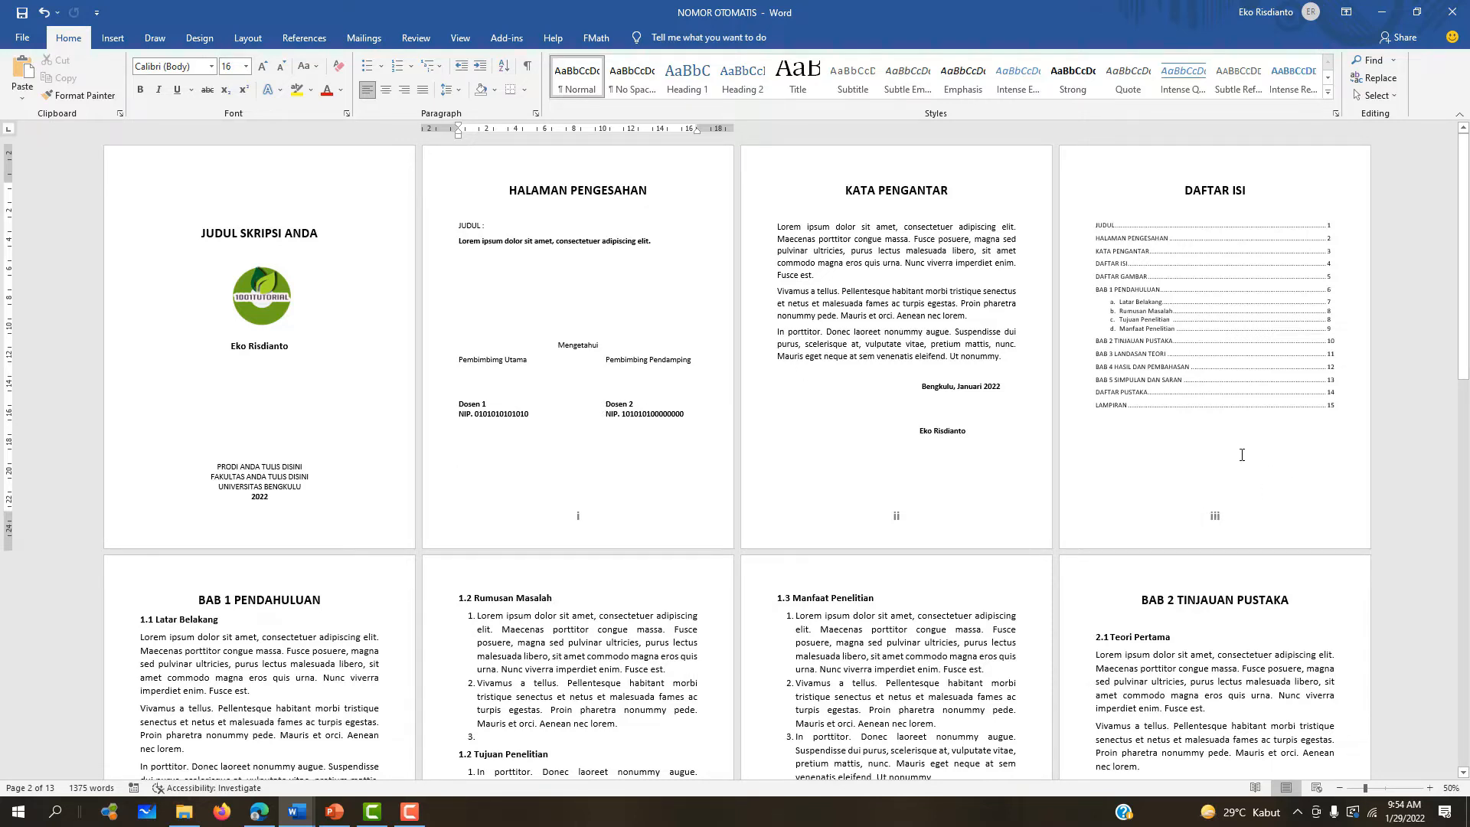
# Step: Insert a Plain Number 2 page number at the bottom of the BAB 1 PENDAHULUAN page, in its first-page footer
pyautogui.moveTo(1465, 326); pyautogui.dragTo(1467, 414)
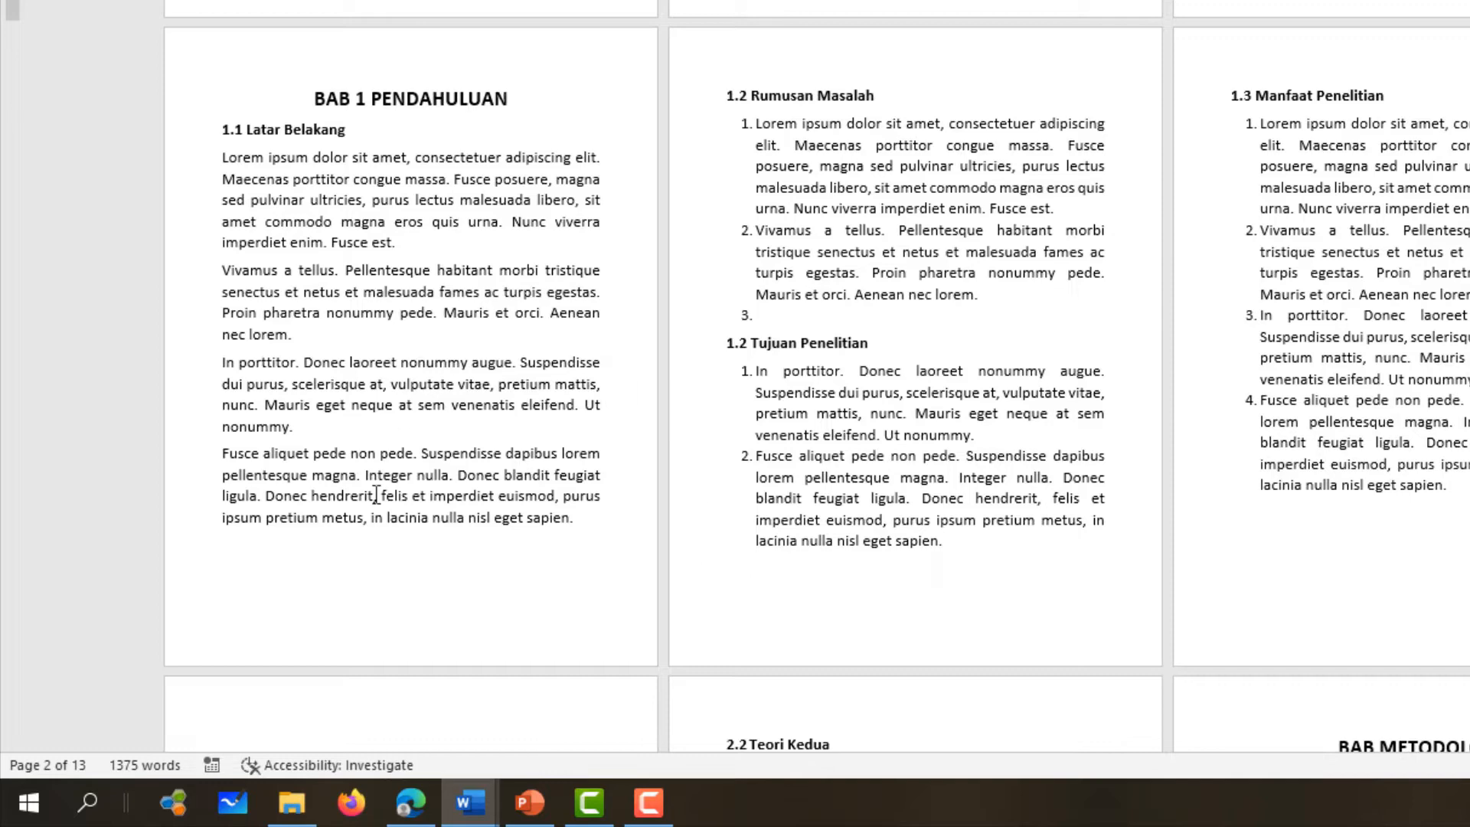
pyautogui.doubleClick(432, 617)
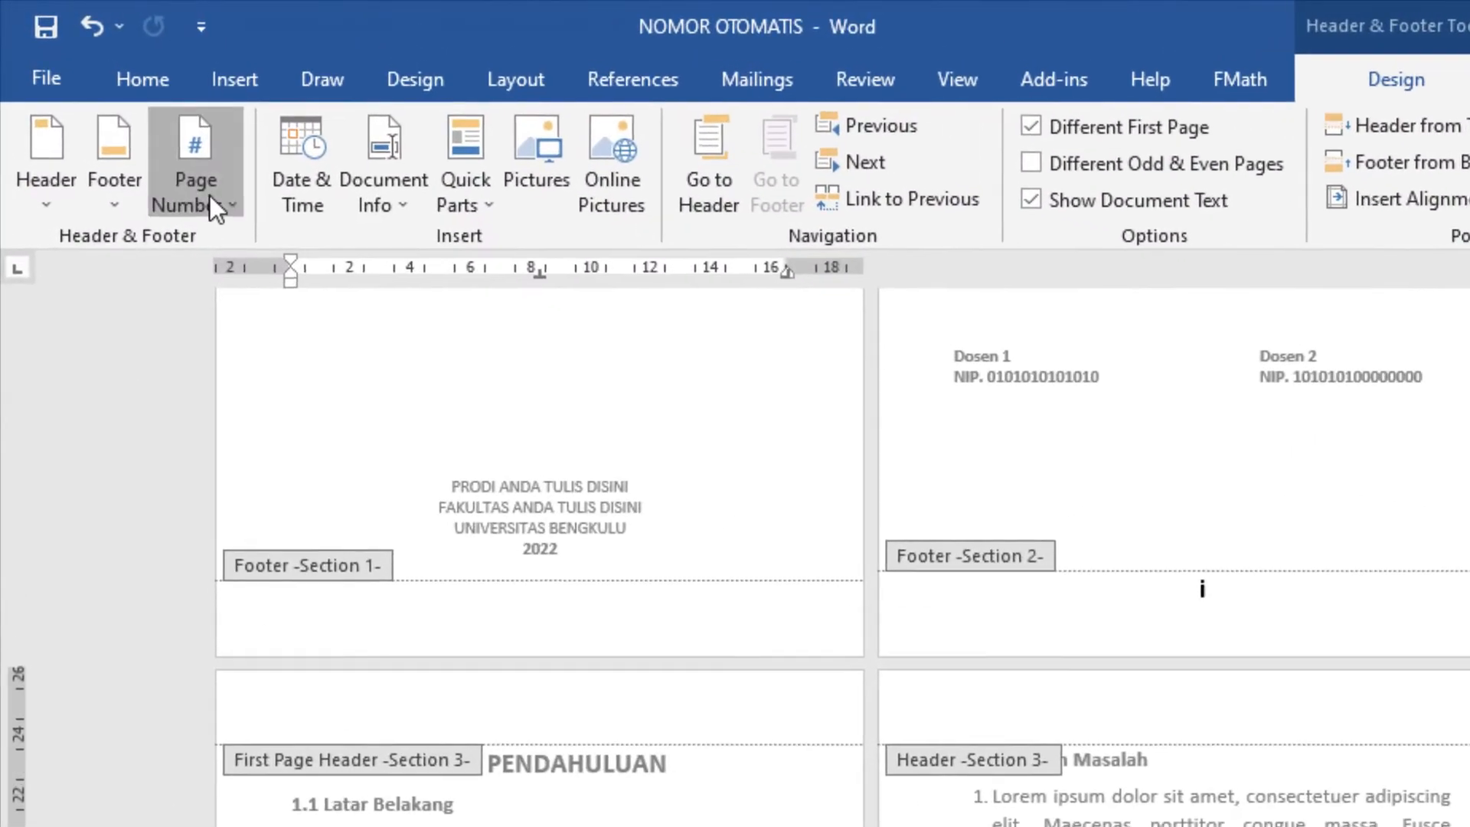
pyautogui.click(94, 89)
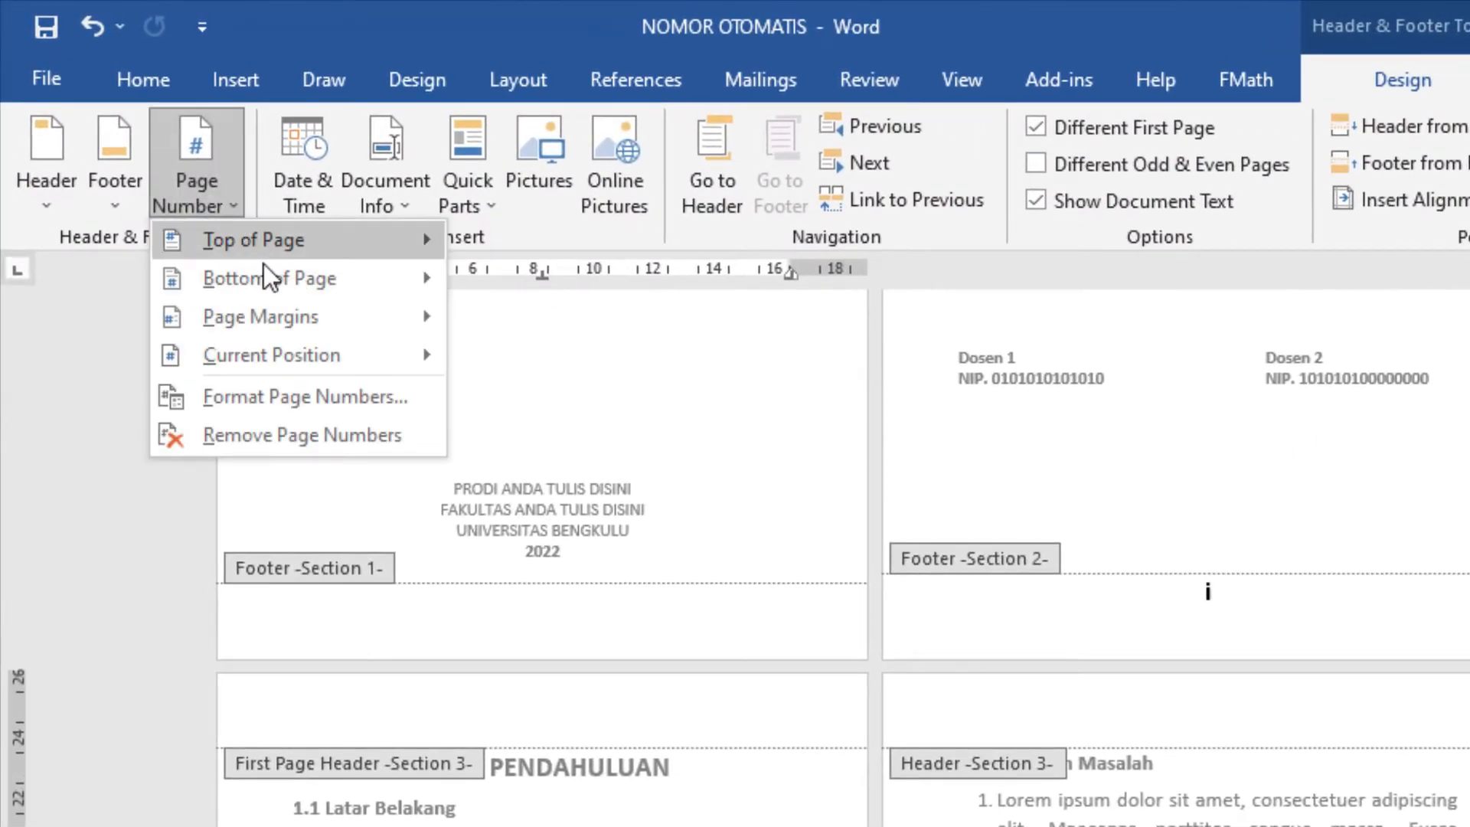
pyautogui.moveTo(268, 277)
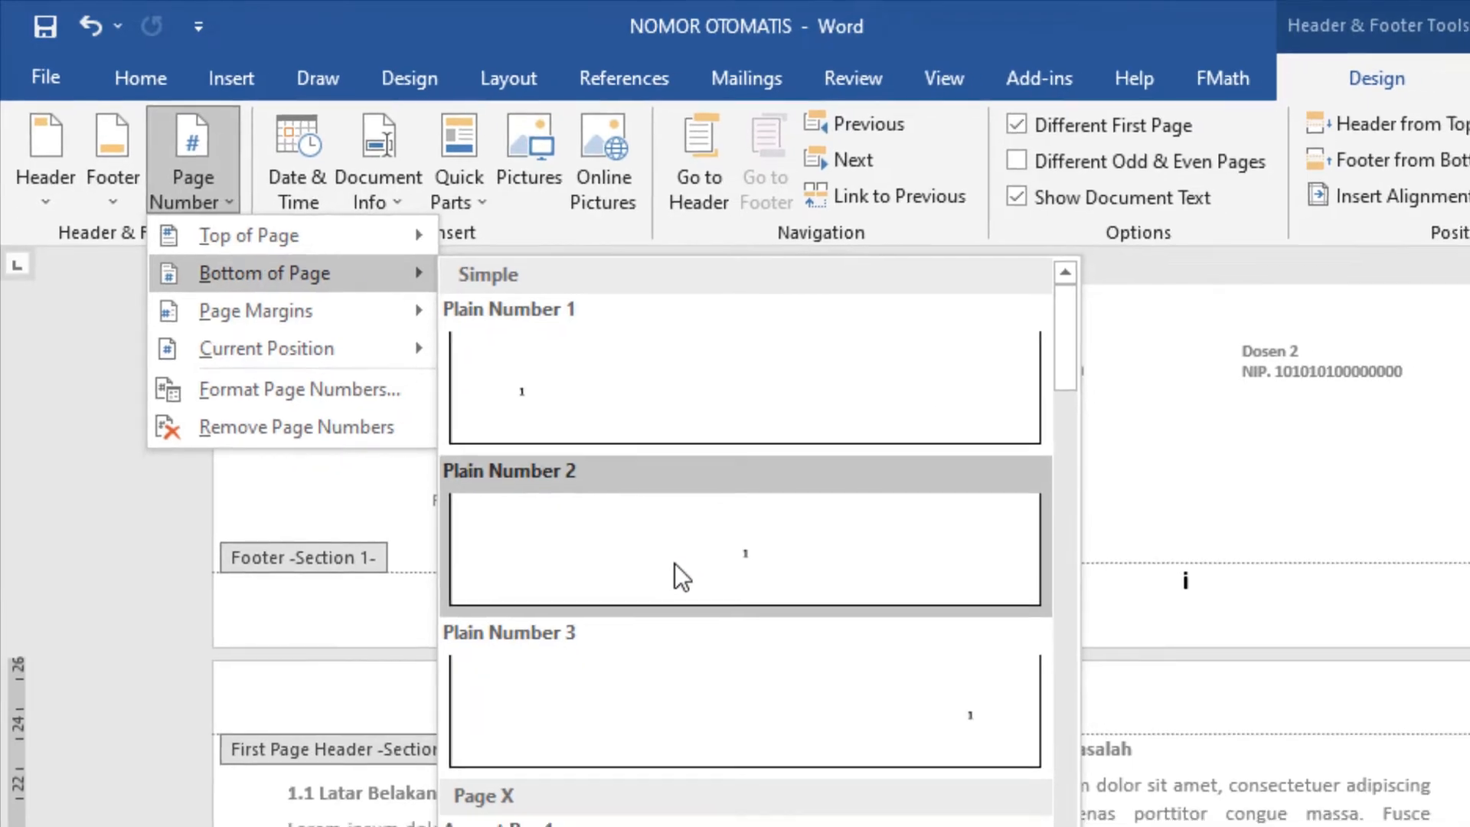
pyautogui.click(673, 564)
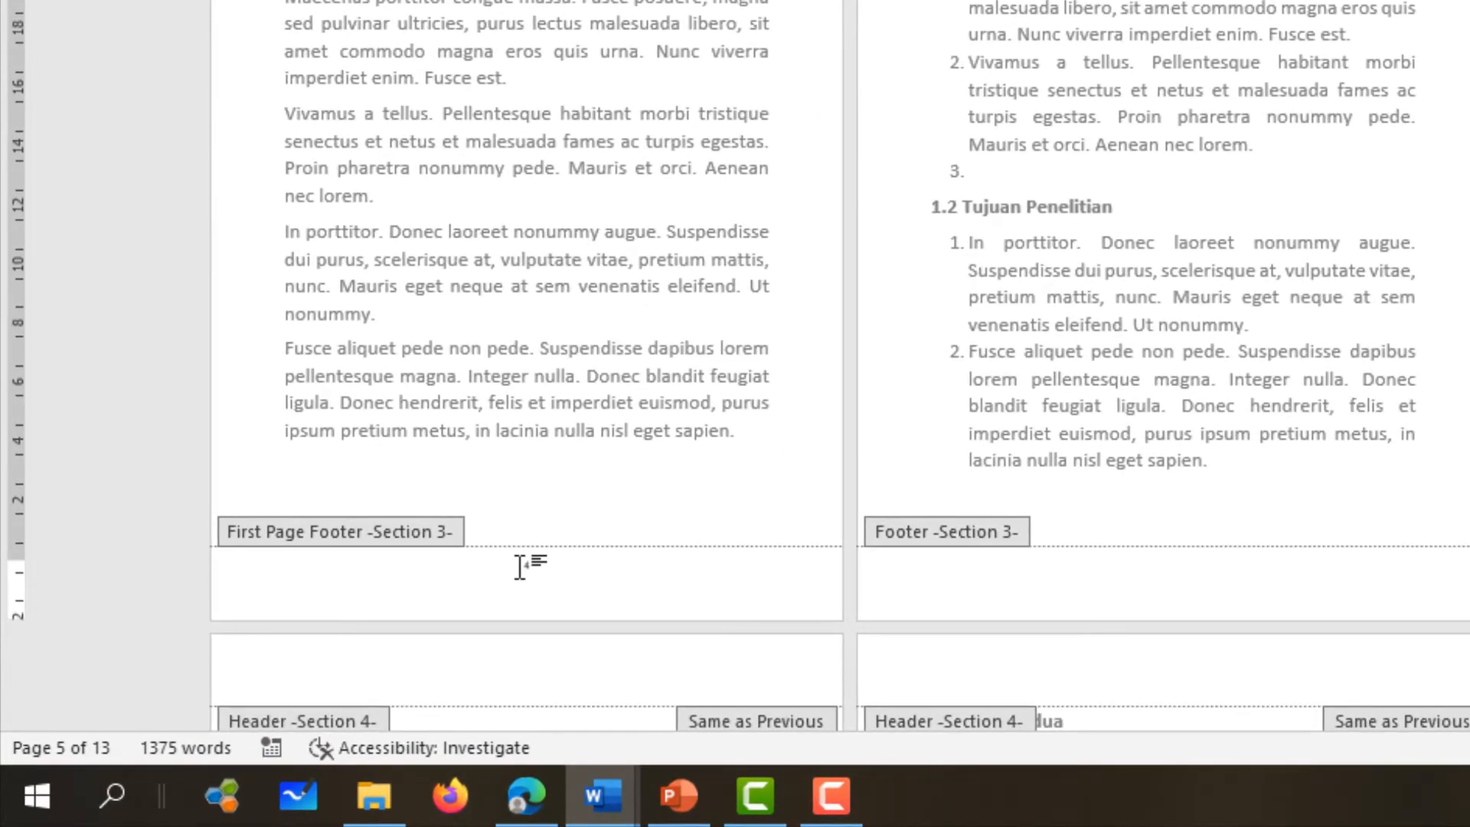
# Step: Enlarge the page number in the BAB 1 first-page footer to 20 pt
pyautogui.moveTo(521, 567); pyautogui.dragTo(537, 567)
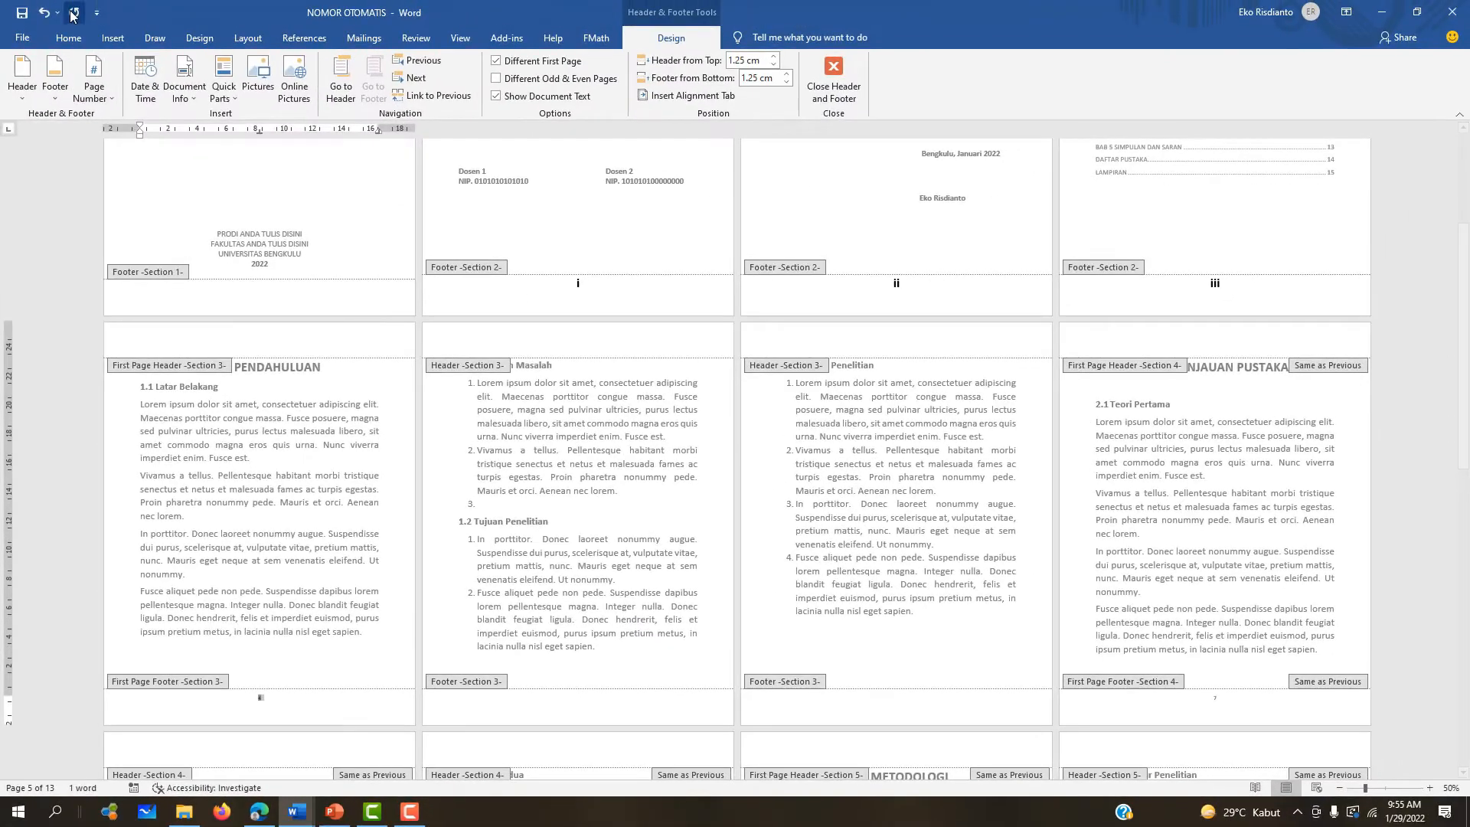
pyautogui.click(68, 38)
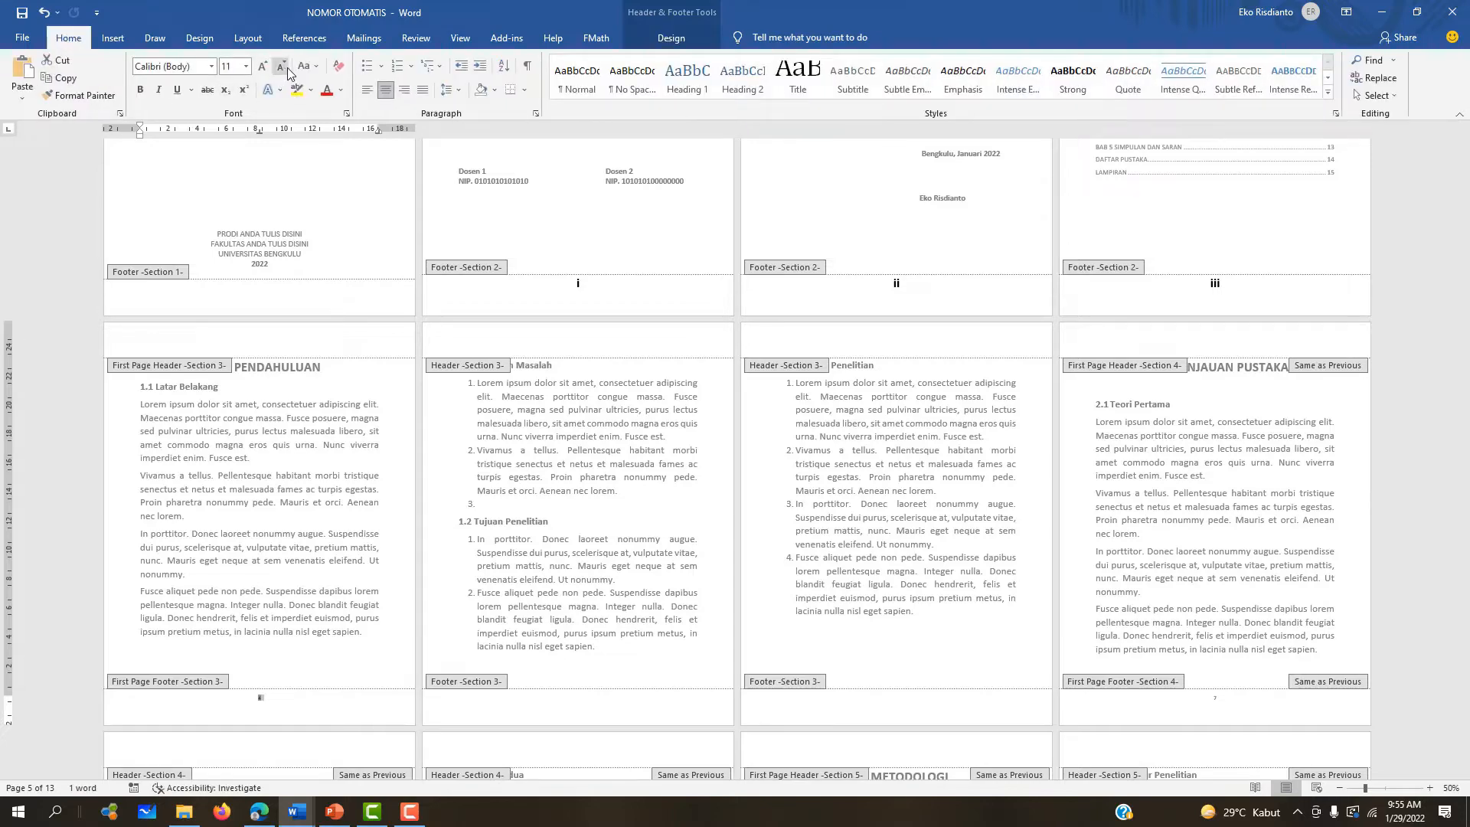
pyautogui.click(263, 68)
pyautogui.click(263, 68)
pyautogui.click(264, 68)
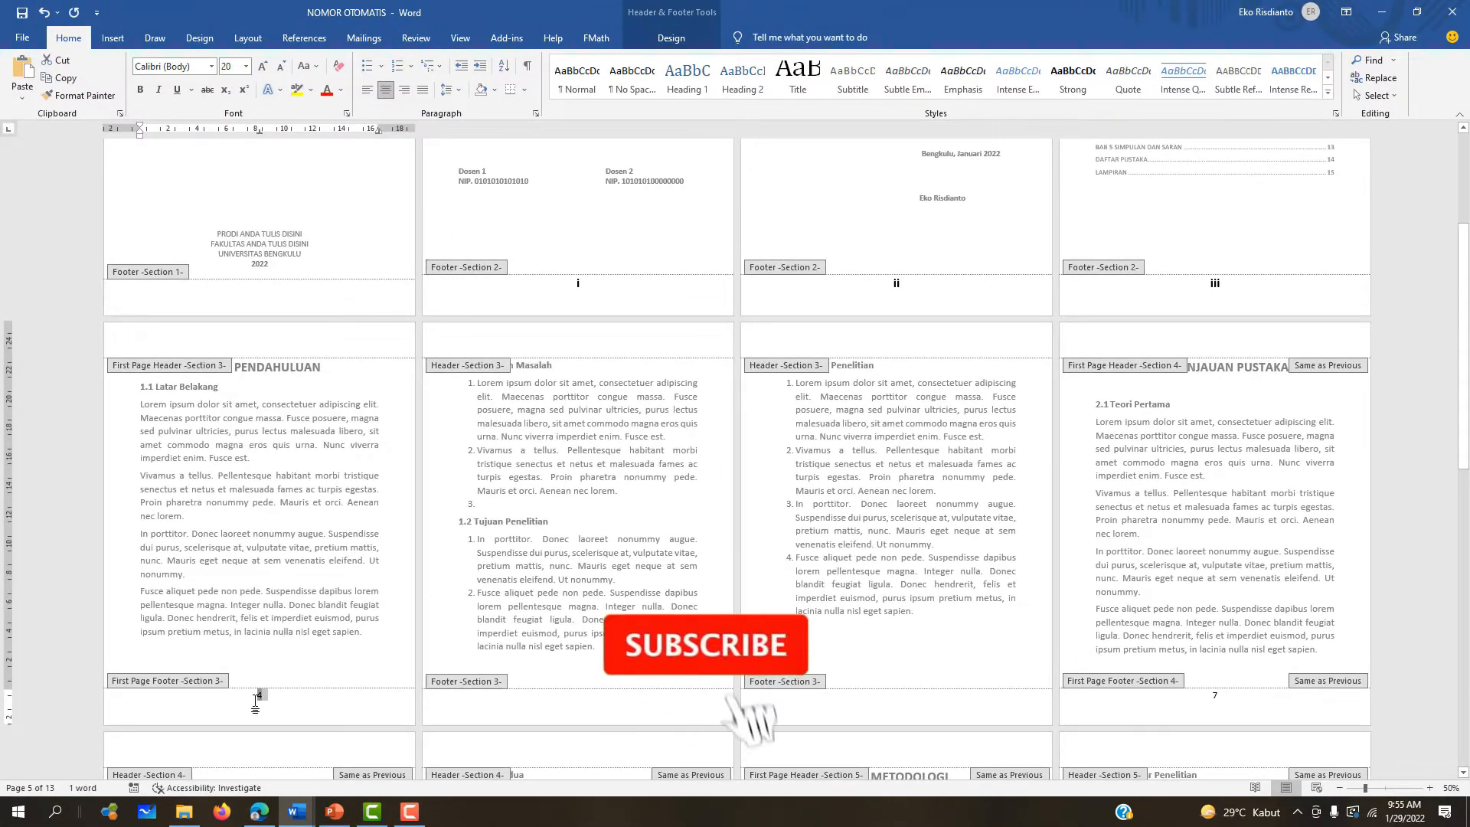
# Step: Undo the enlargement of the BAB 1 page number and delete that number from the first-page footer
pyautogui.doubleClick(261, 695)
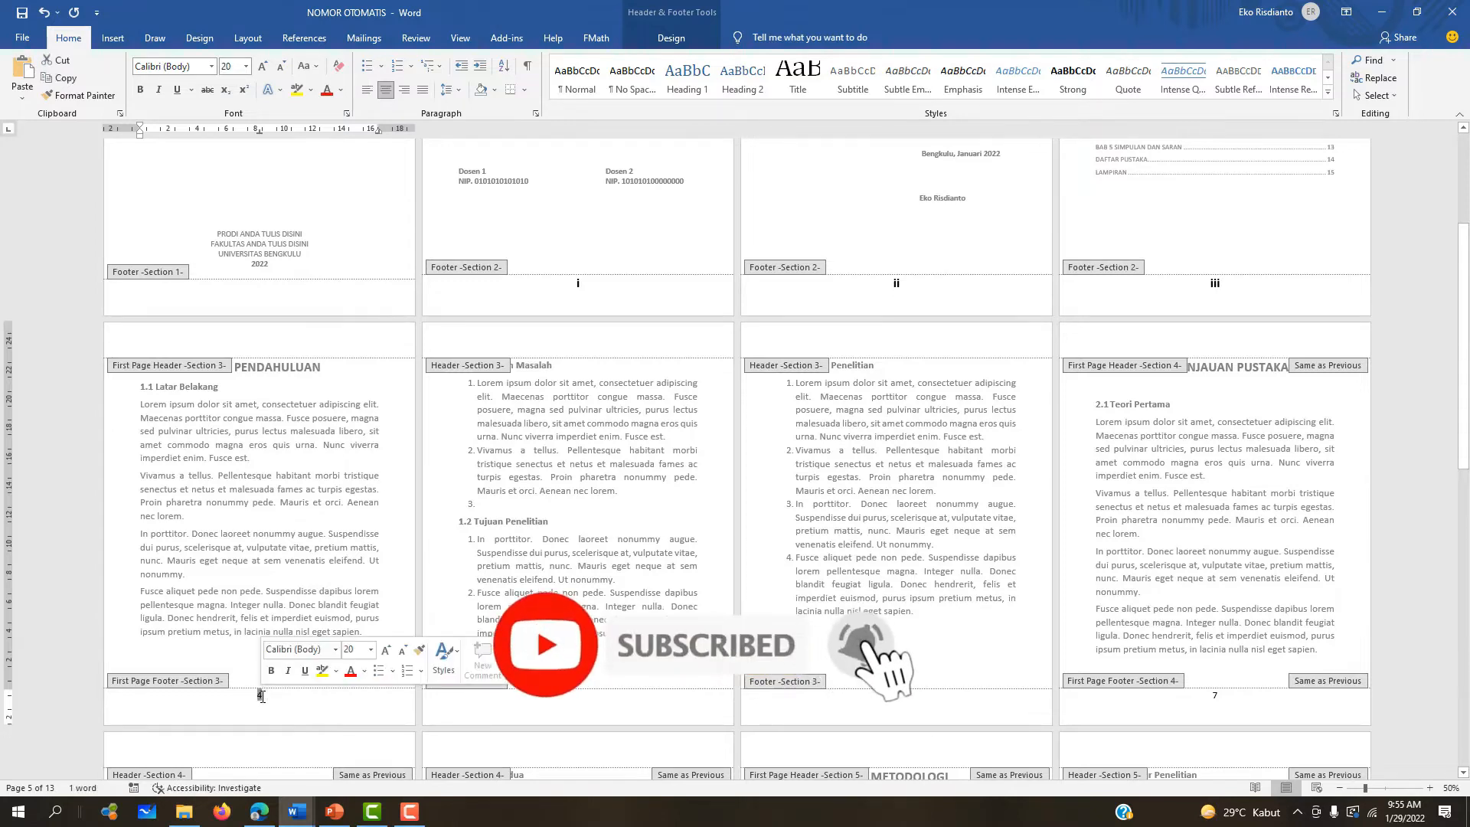
pyautogui.hotkey('ctrl', 'z')
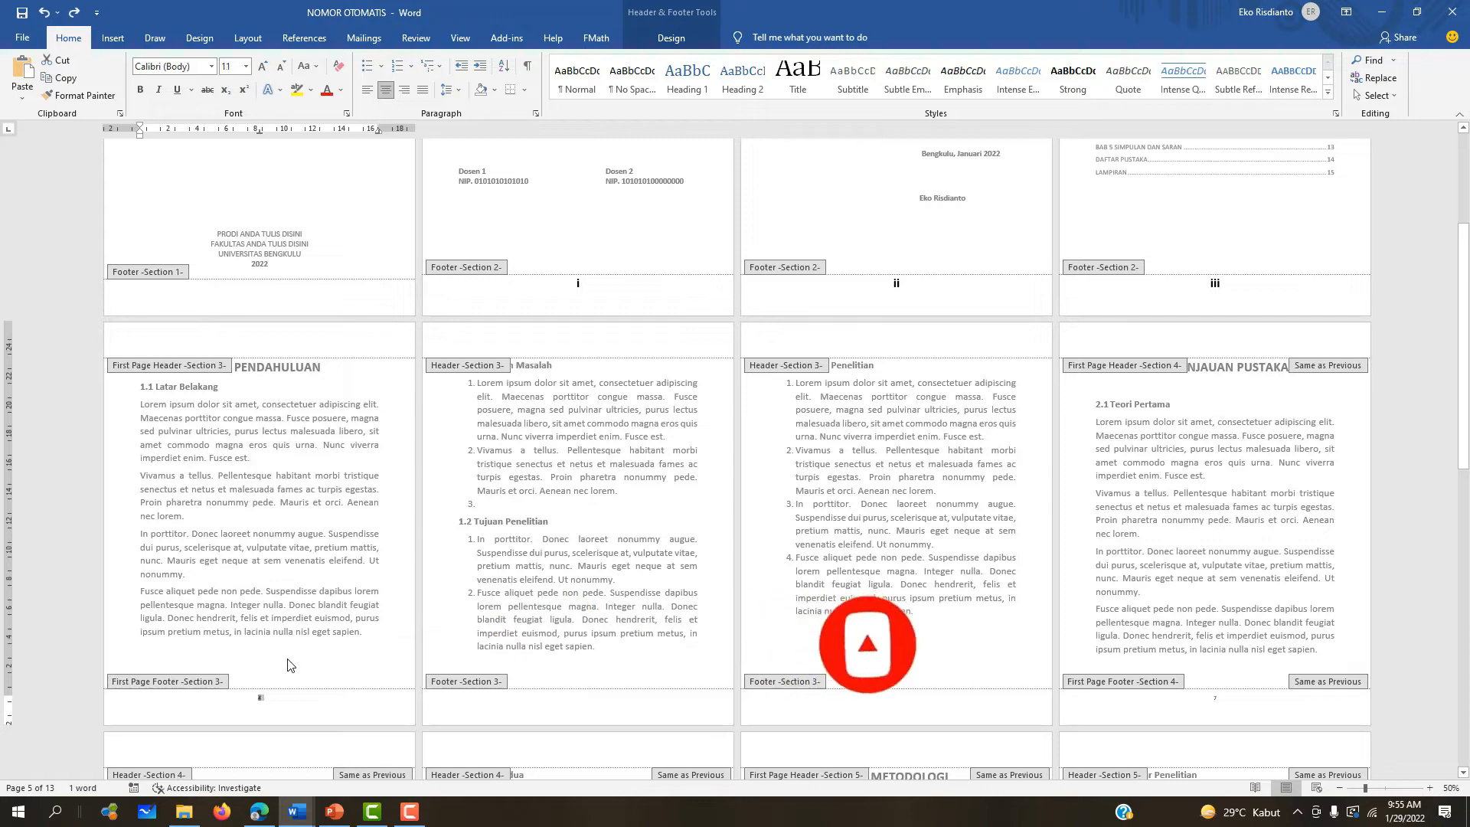
pyautogui.press('Delete')
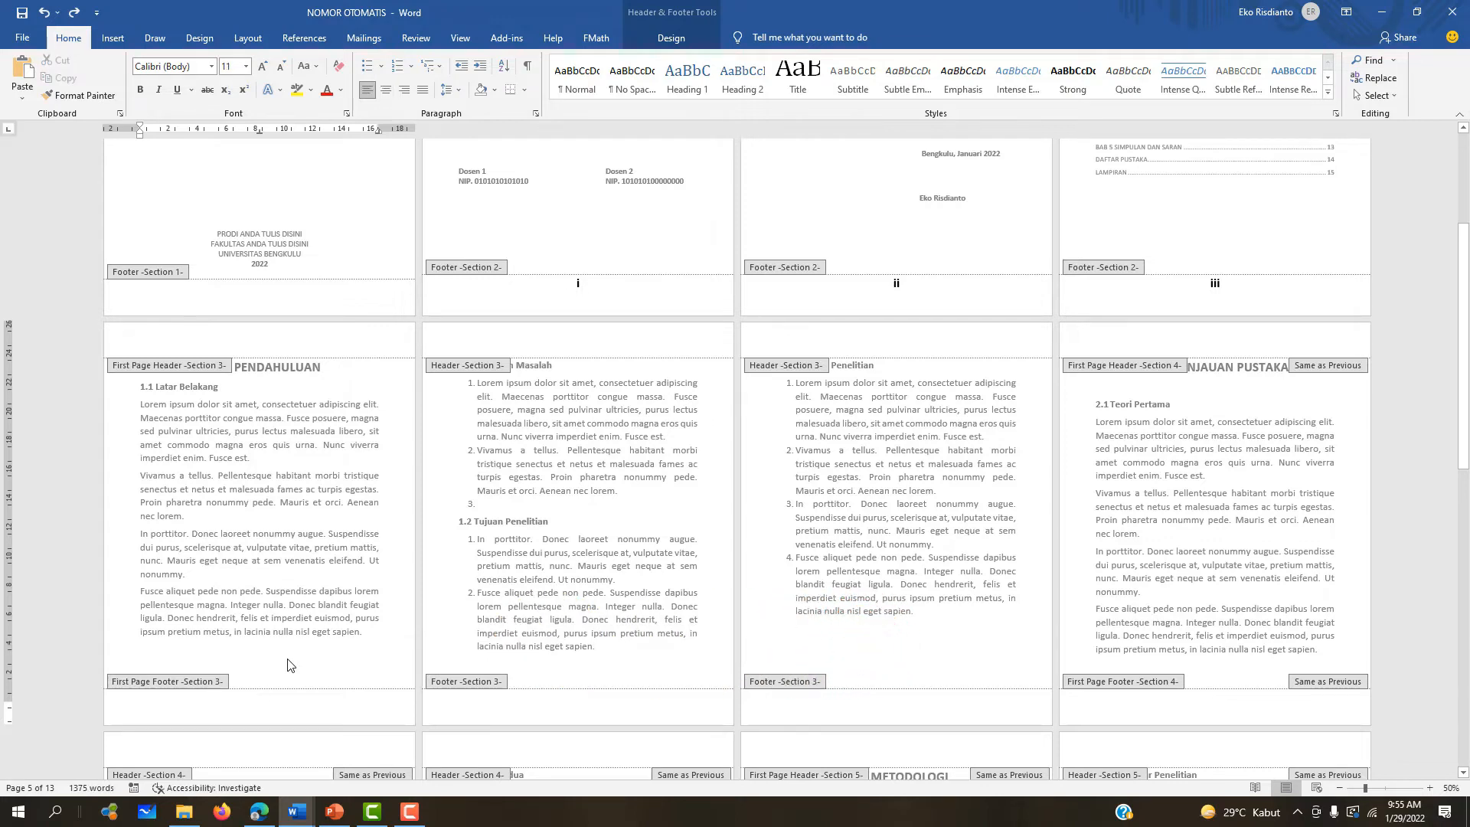
pyautogui.doubleClick(288, 665)
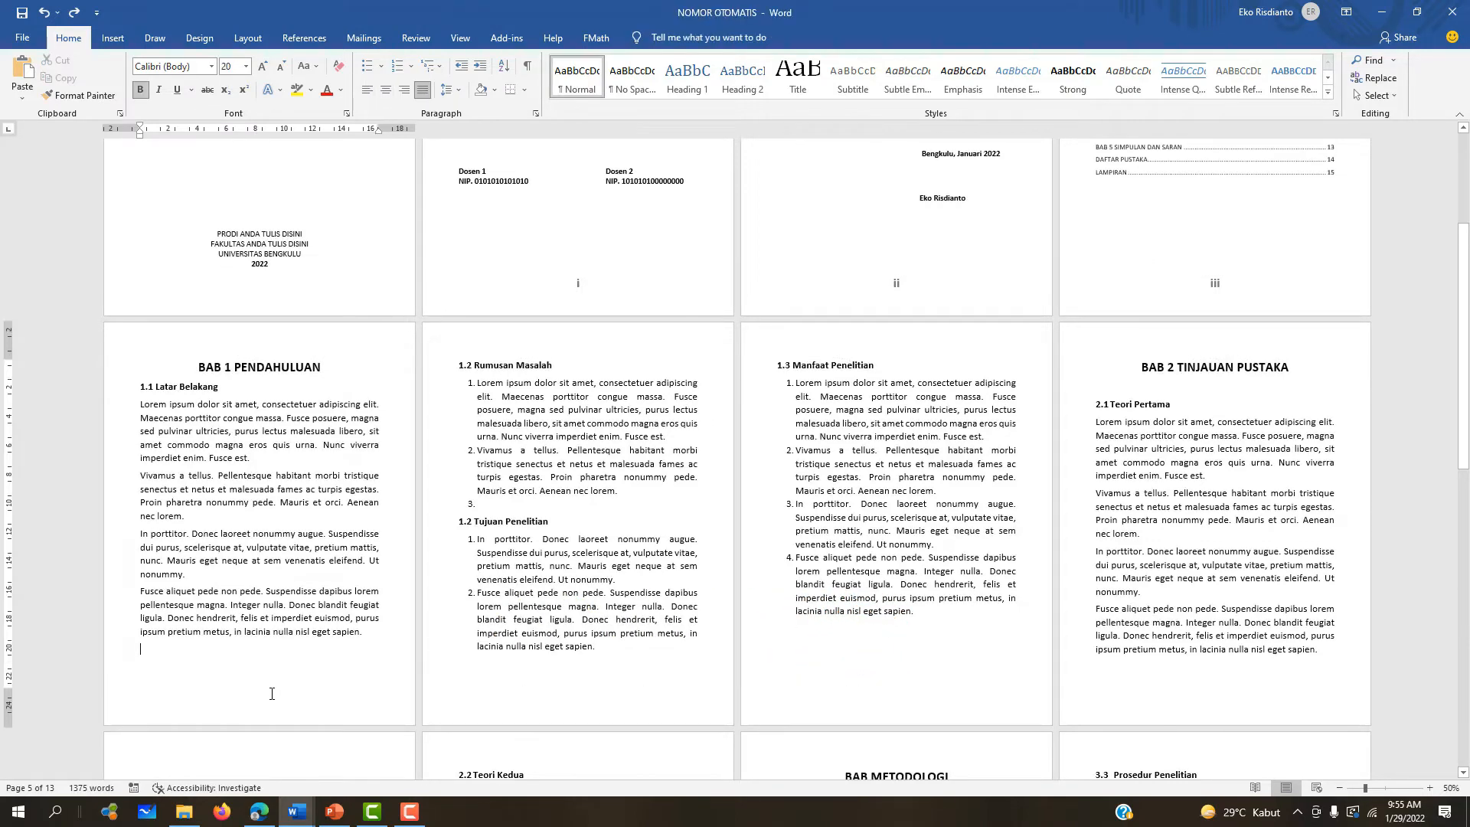
# Step: Reopen the BAB 1 first-page footer and insert a Plain Number 2 page number at the bottom of the page
pyautogui.doubleClick(272, 694)
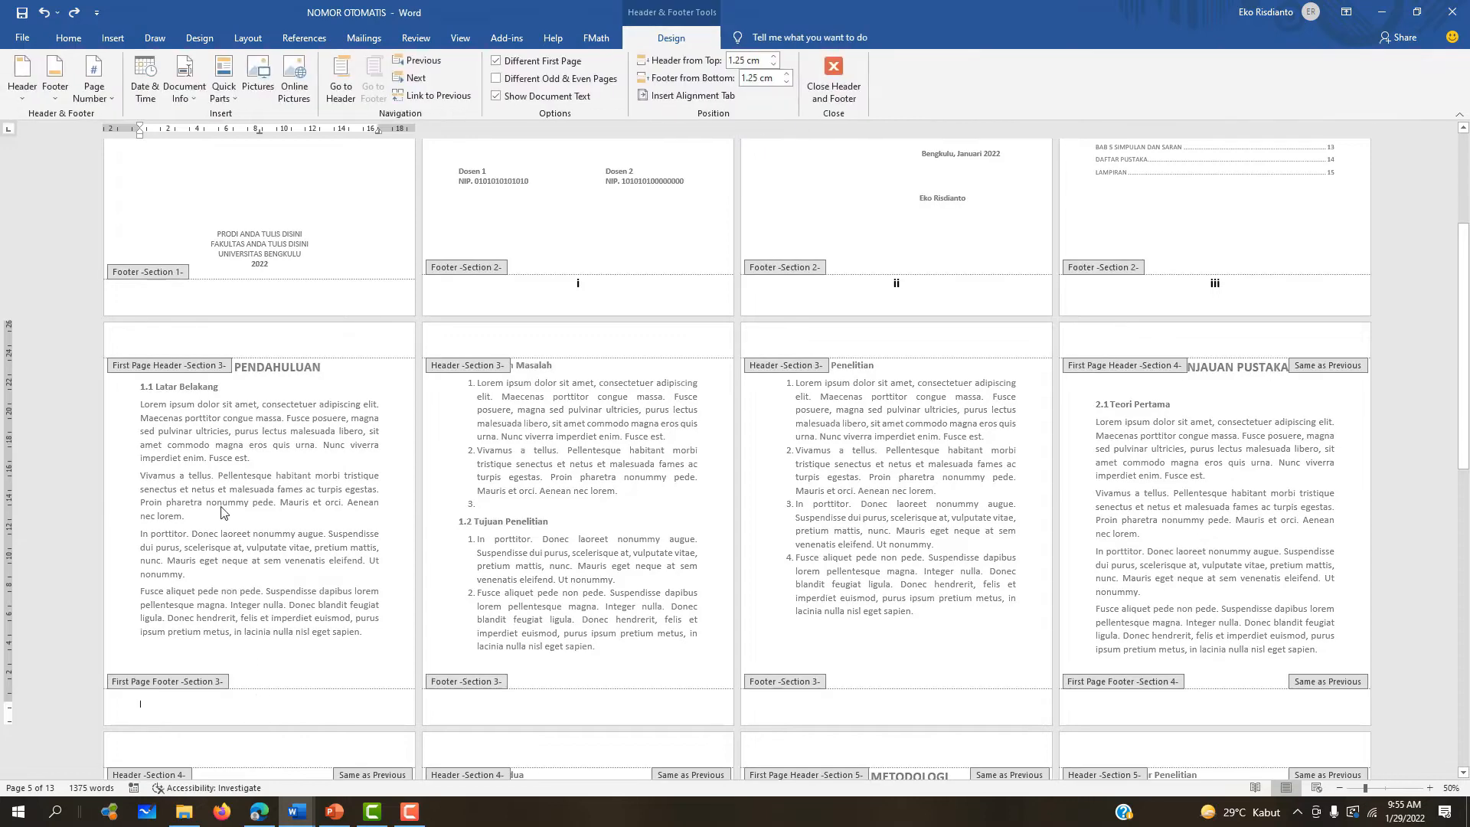
pyautogui.click(95, 90)
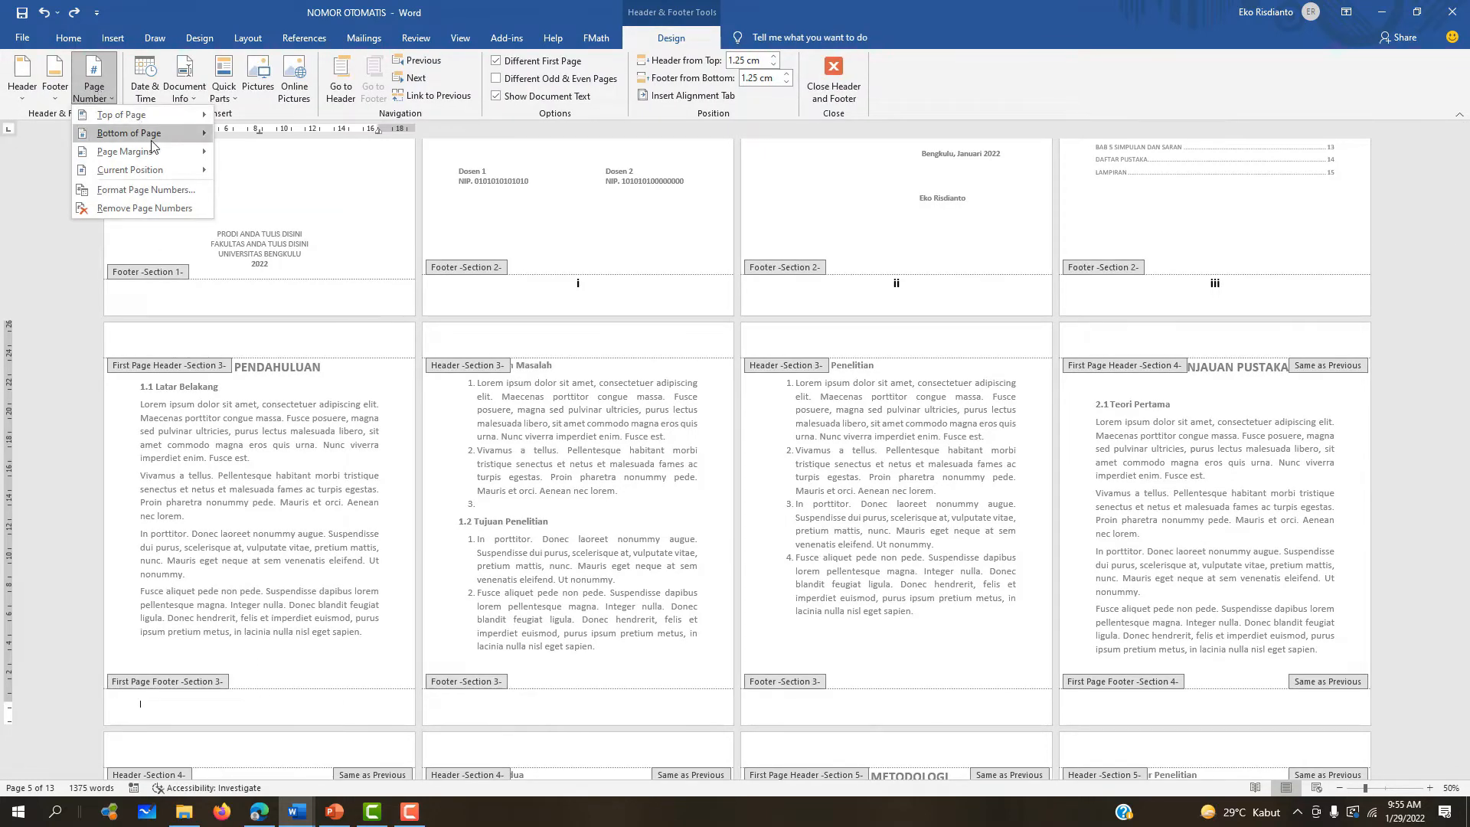
pyautogui.moveTo(152, 135)
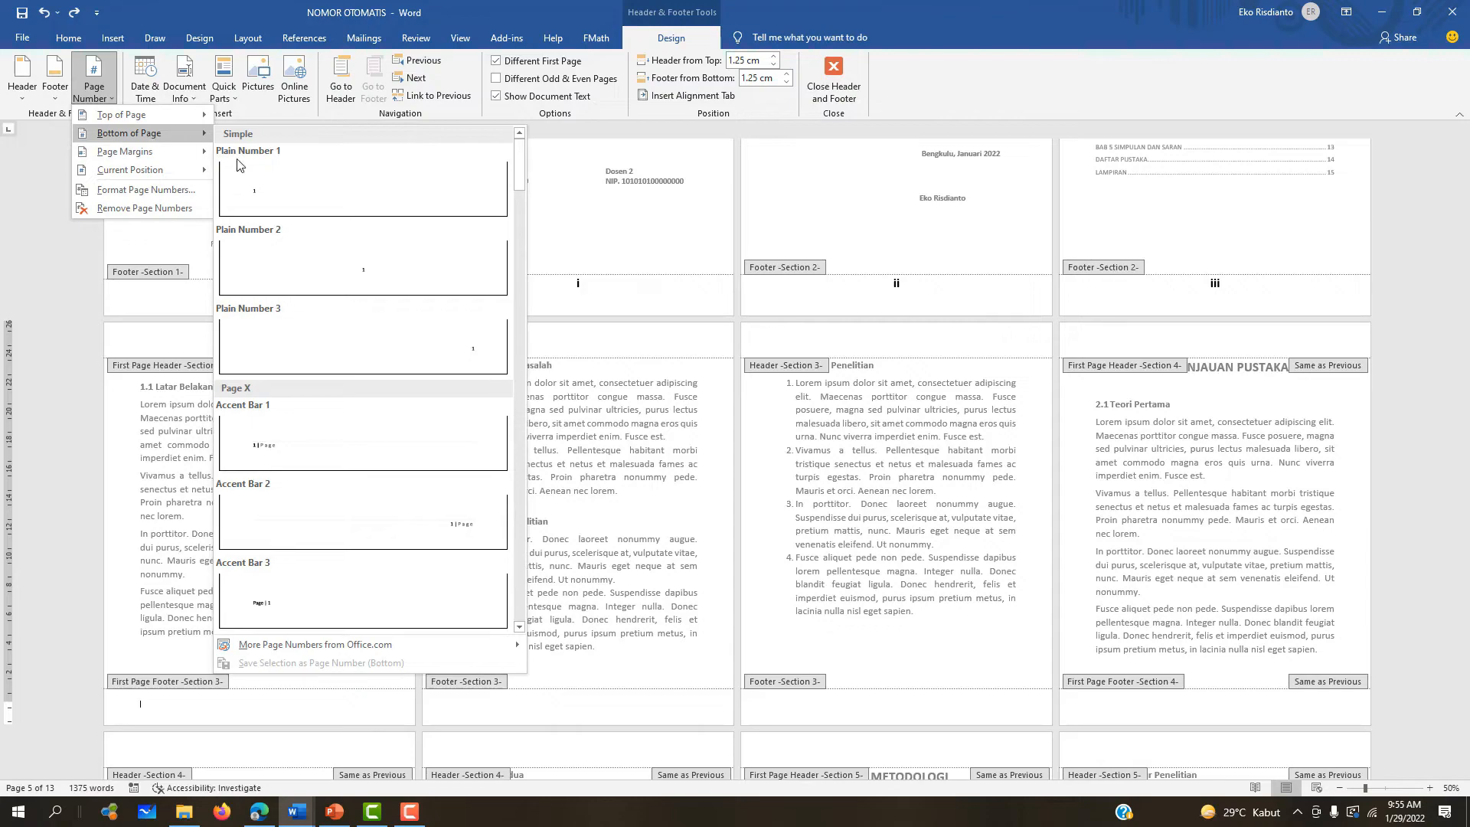
pyautogui.click(350, 277)
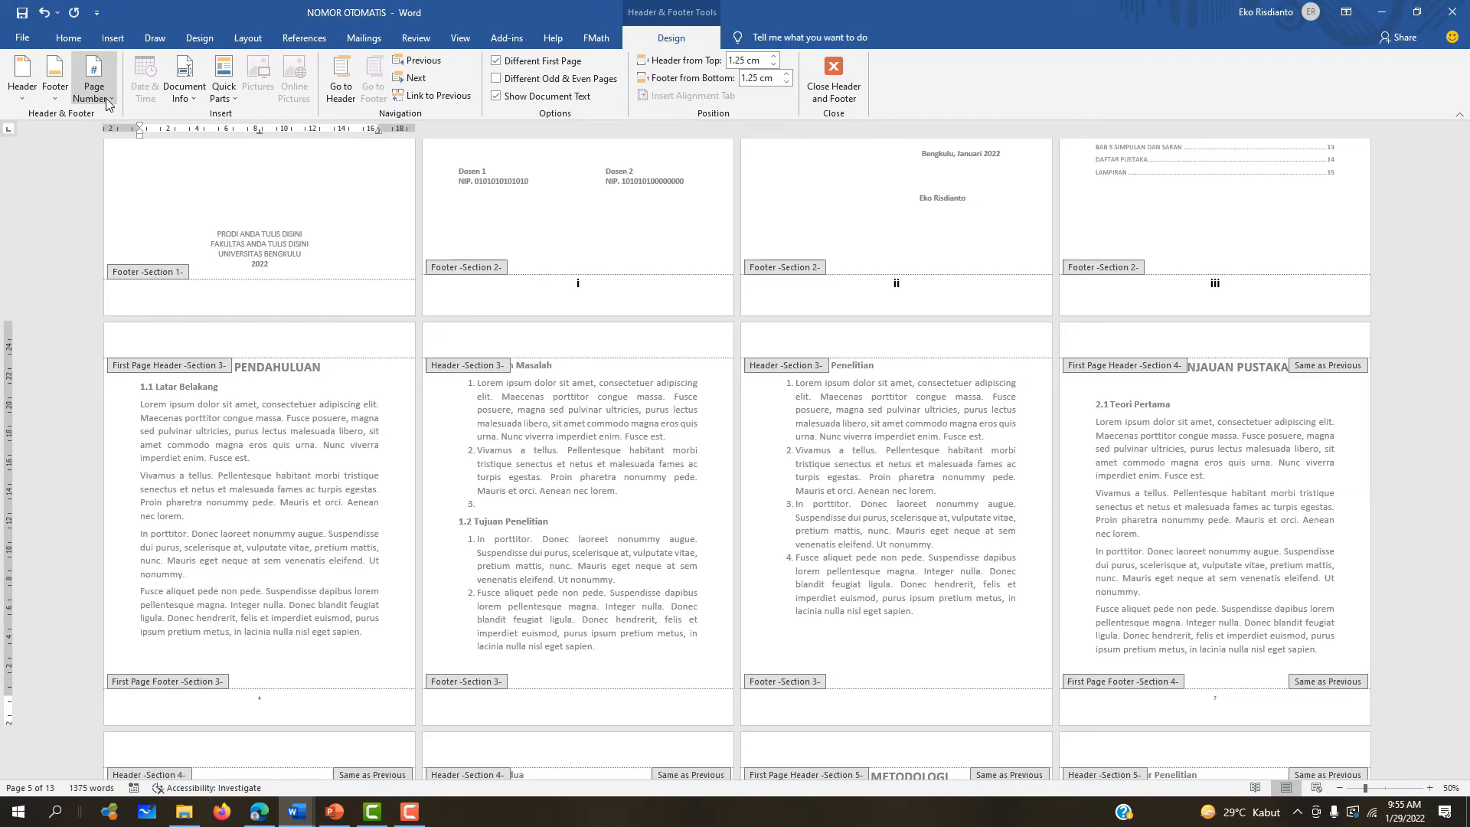
# Step: Format the BAB 1 section's page numbers as 1, 2, 3 and start the numbering at 1
pyautogui.click(107, 100)
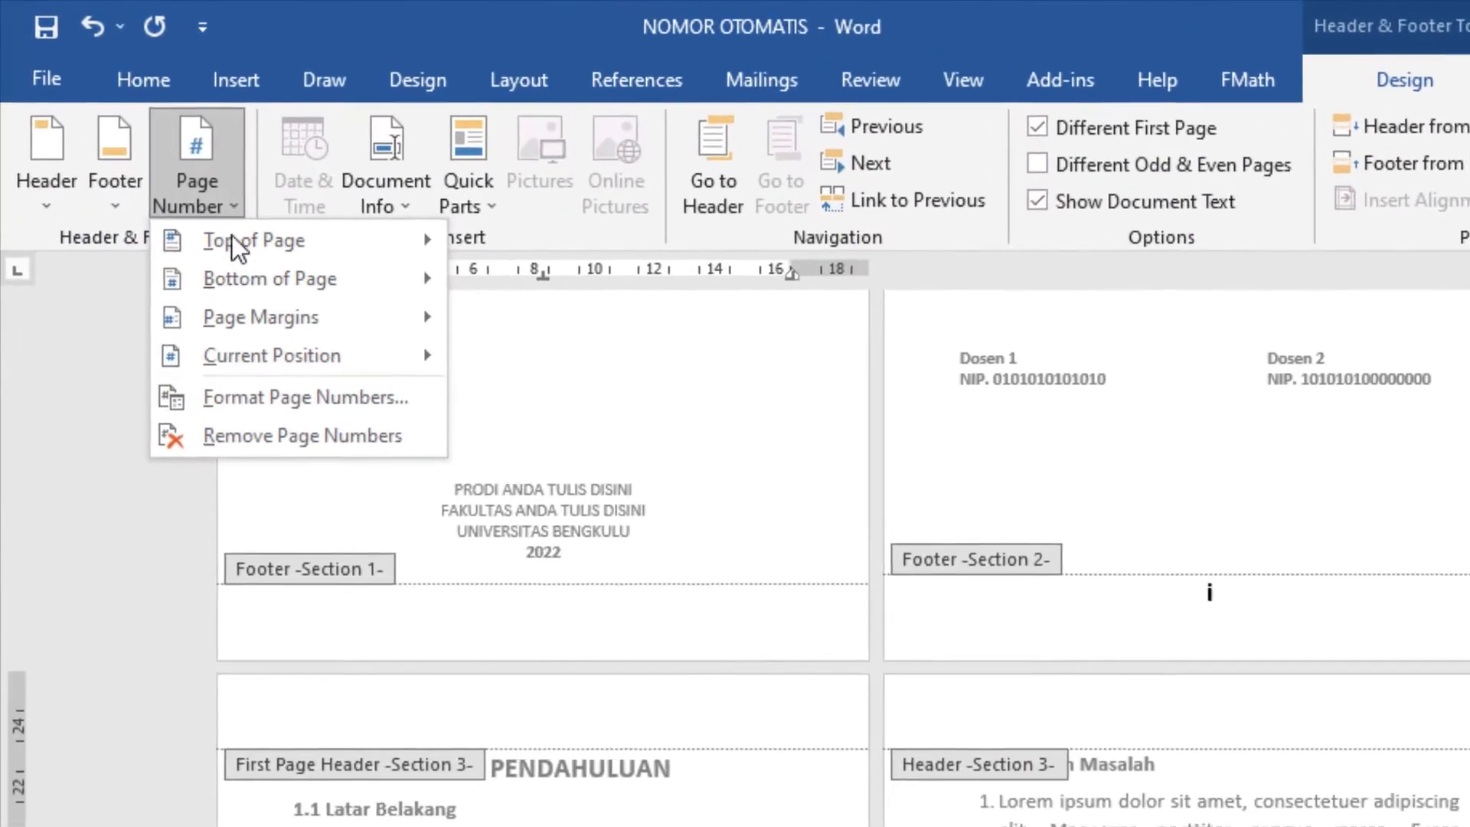
pyautogui.click(289, 411)
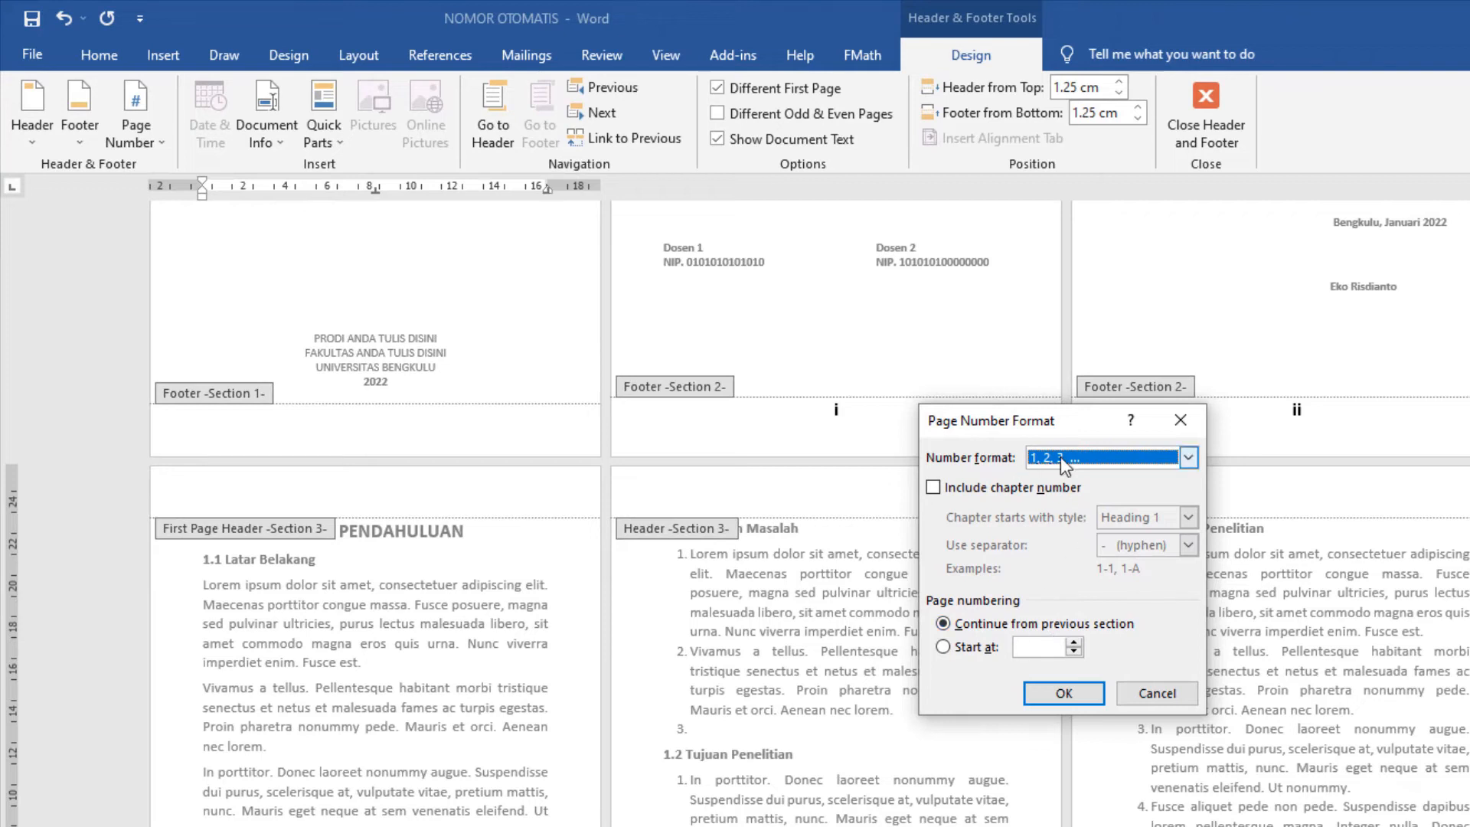
pyautogui.click(942, 646)
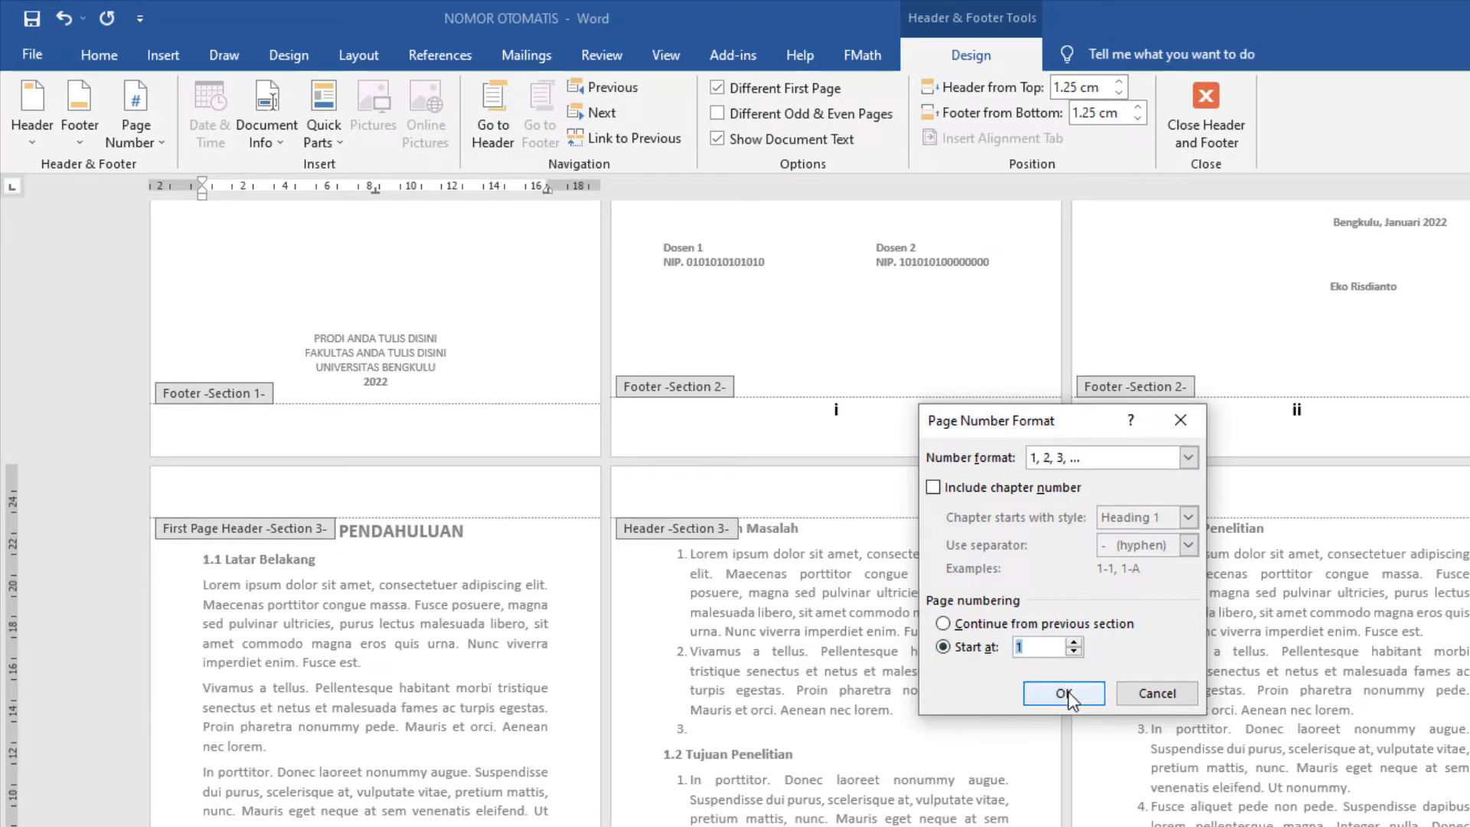
pyautogui.click(1064, 693)
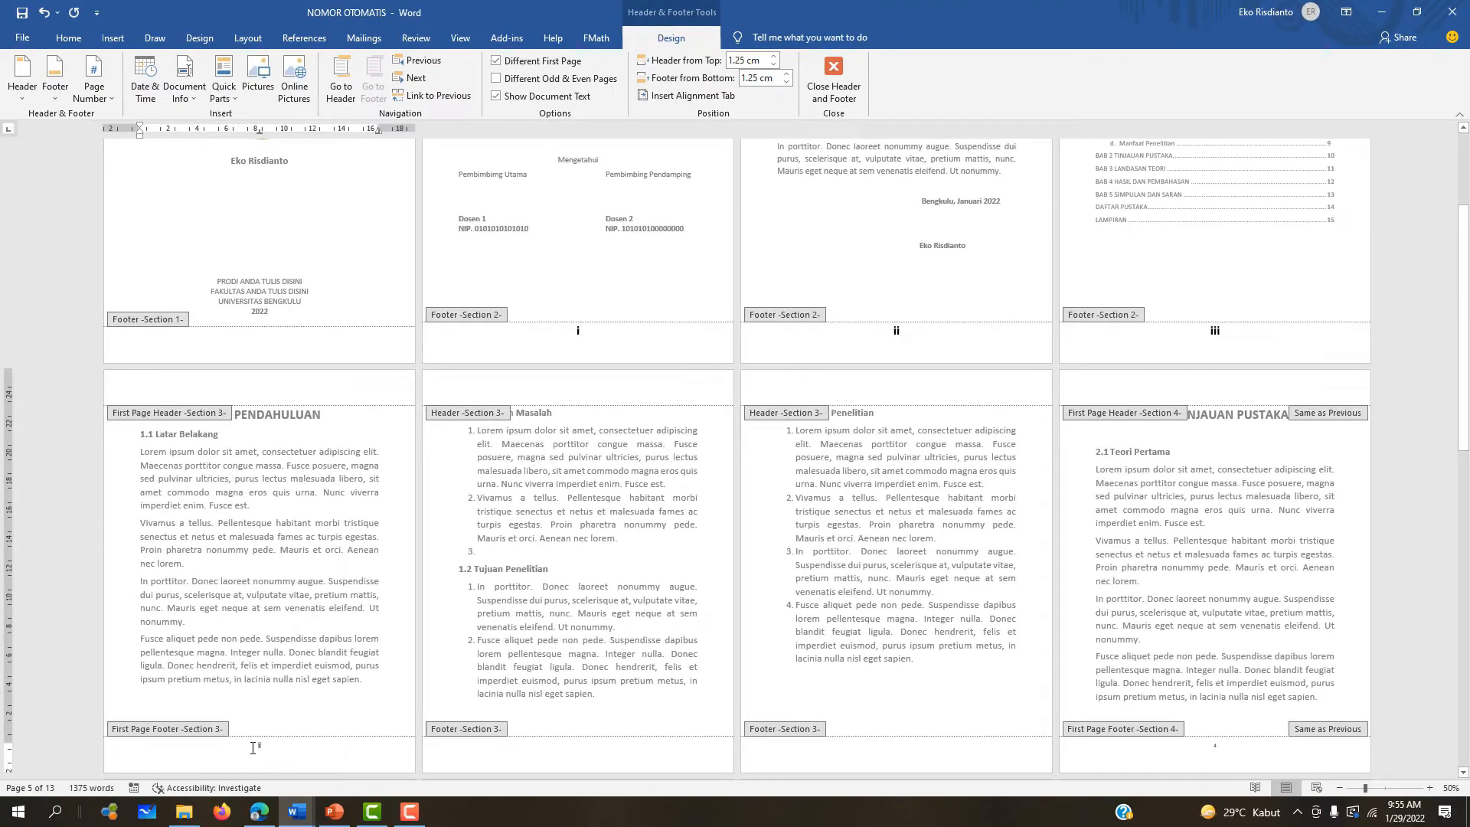
# Step: Make the page number in the BAB 1 first-page footer 18 pt and bold, and return to the body text
pyautogui.doubleClick(261, 744)
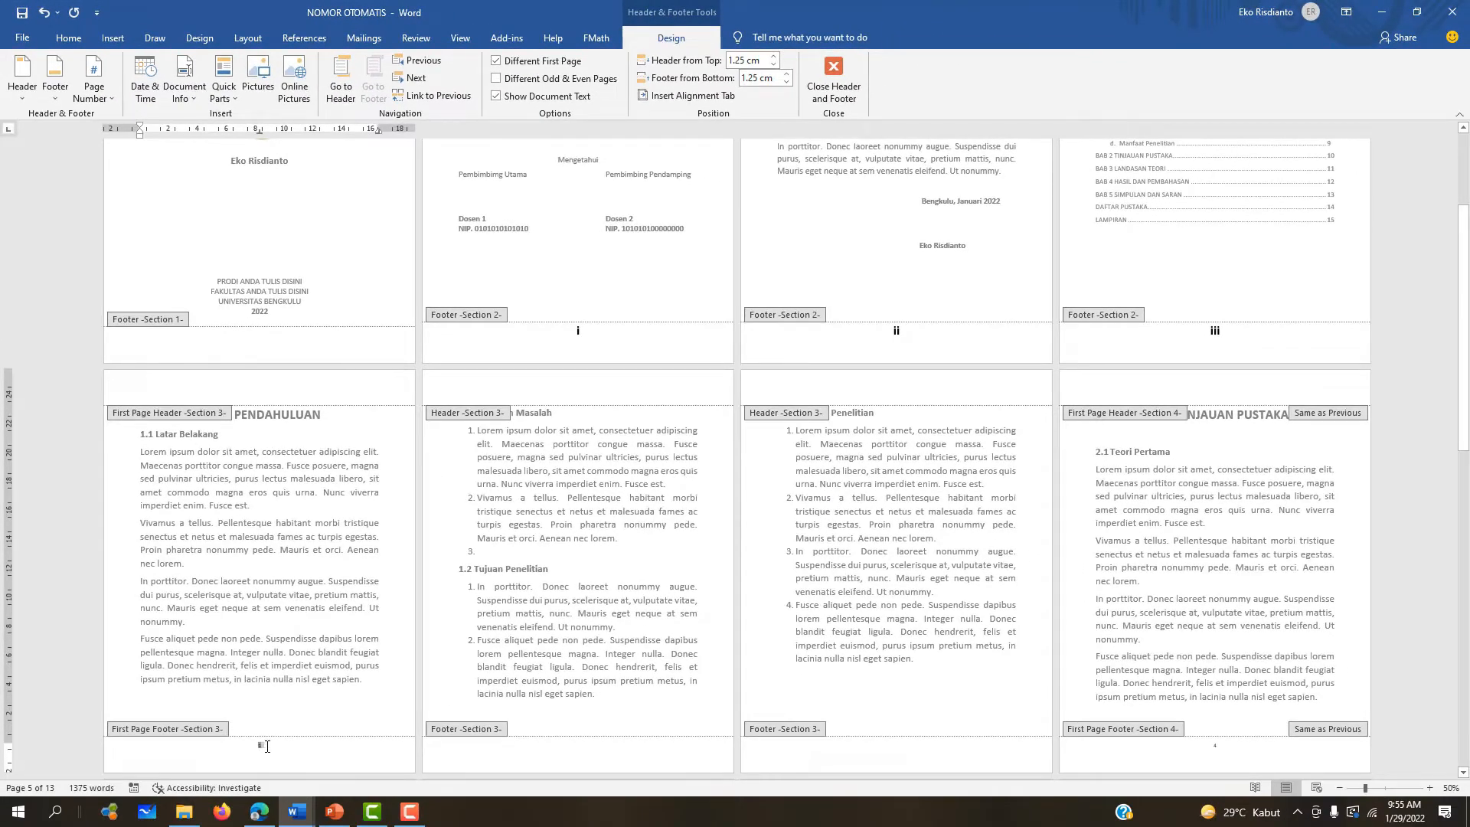
pyautogui.click(68, 37)
pyautogui.click(263, 67)
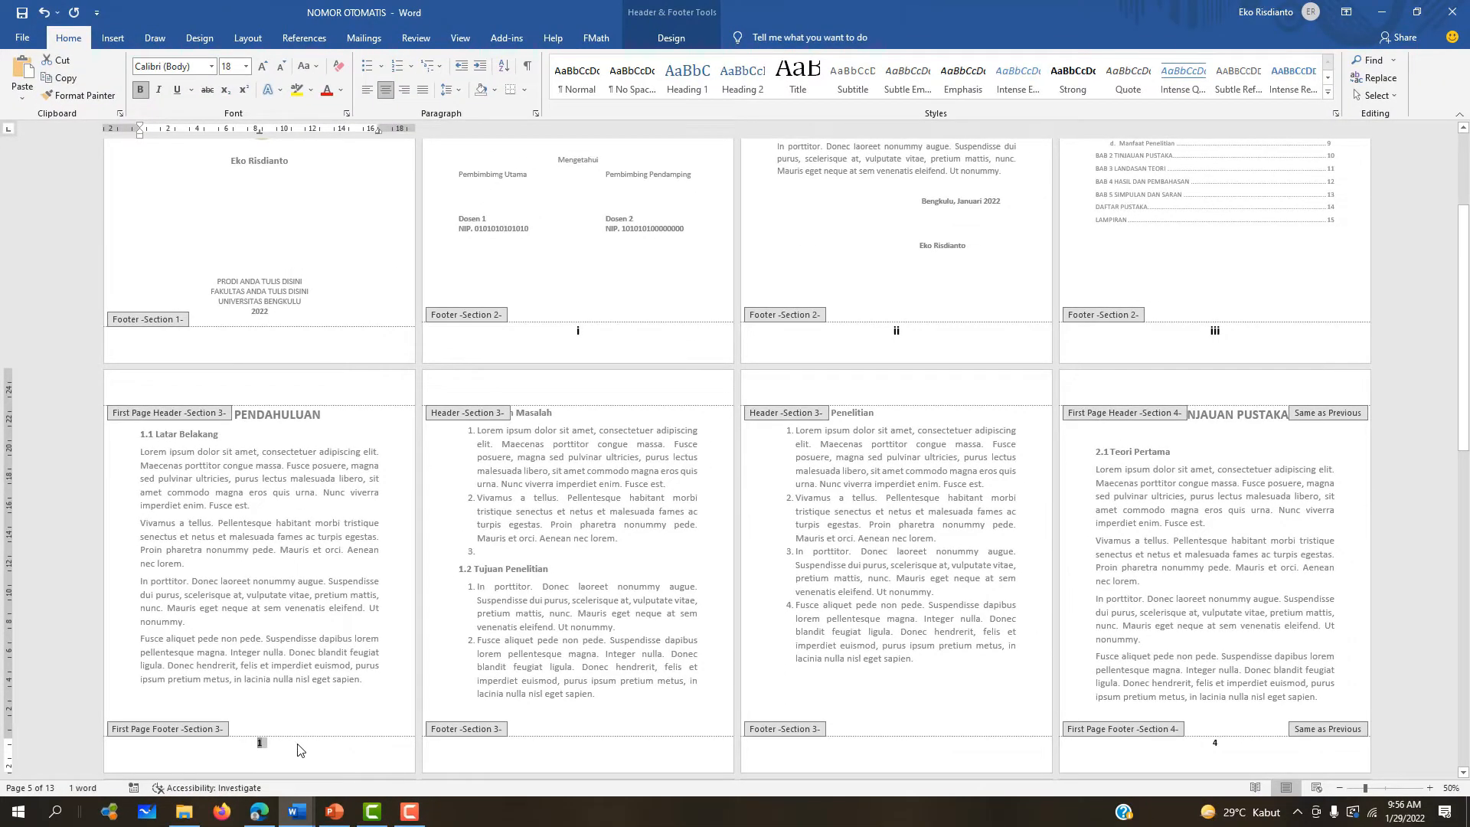
pyautogui.click(327, 730)
pyautogui.doubleClick(403, 602)
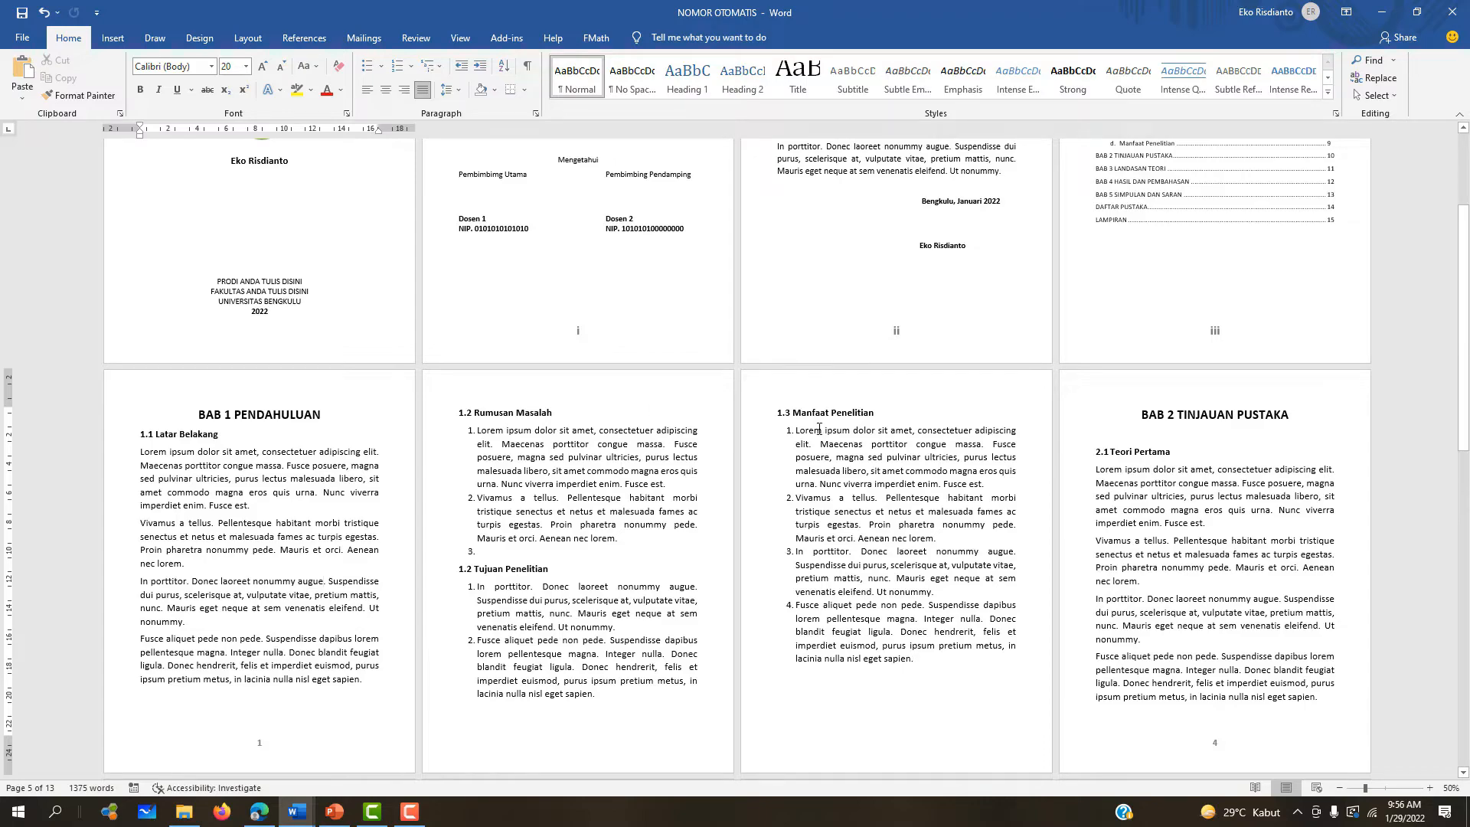
# Step: Insert a Plain Number 3 page number at the top of the page in the header above 1.2 Rumusan Masalah
pyautogui.moveTo(1463, 394); pyautogui.dragTo(1466, 484)
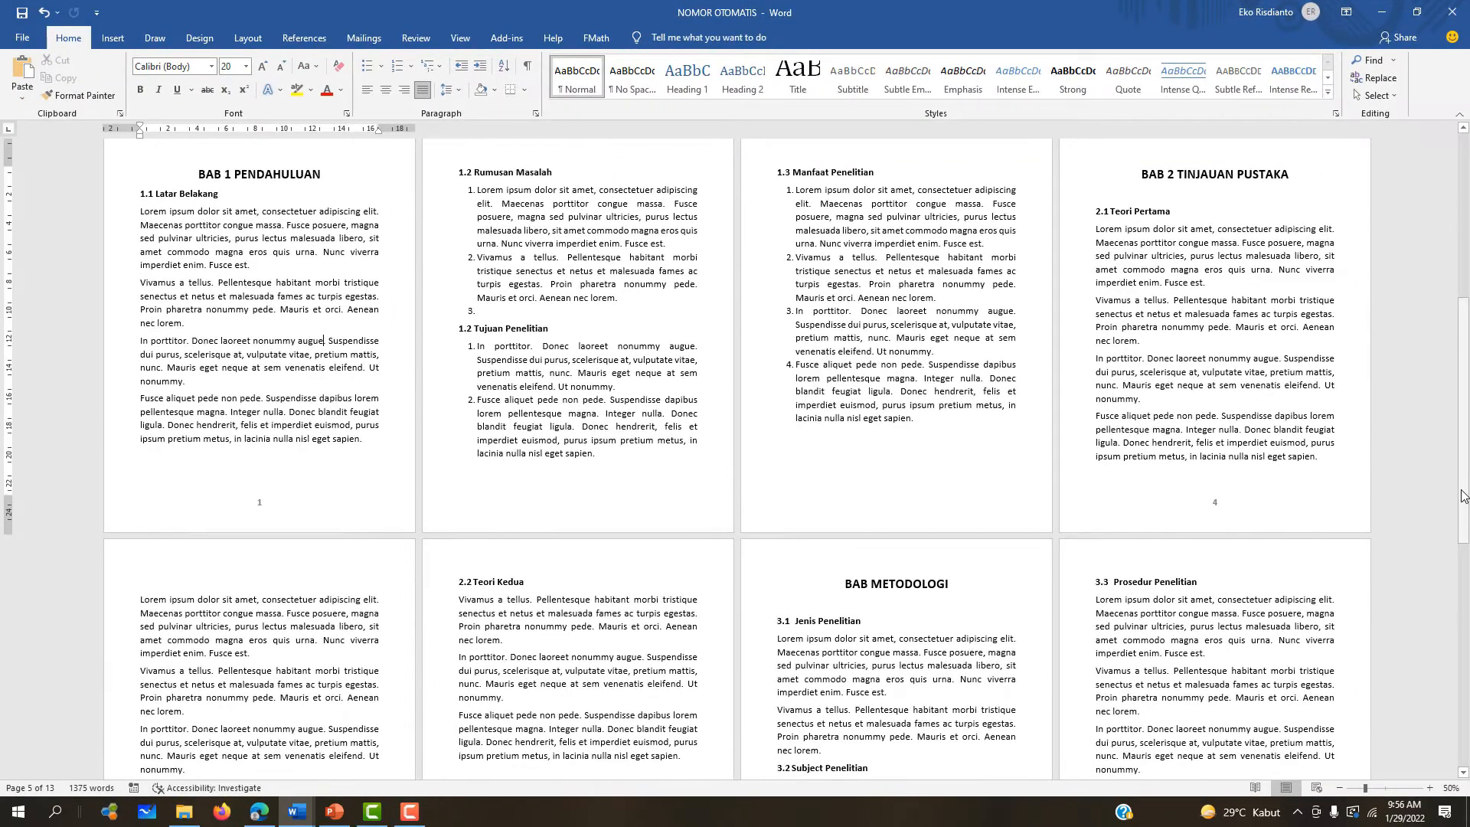
pyautogui.moveTo(1463, 495); pyautogui.dragTo(1463, 577)
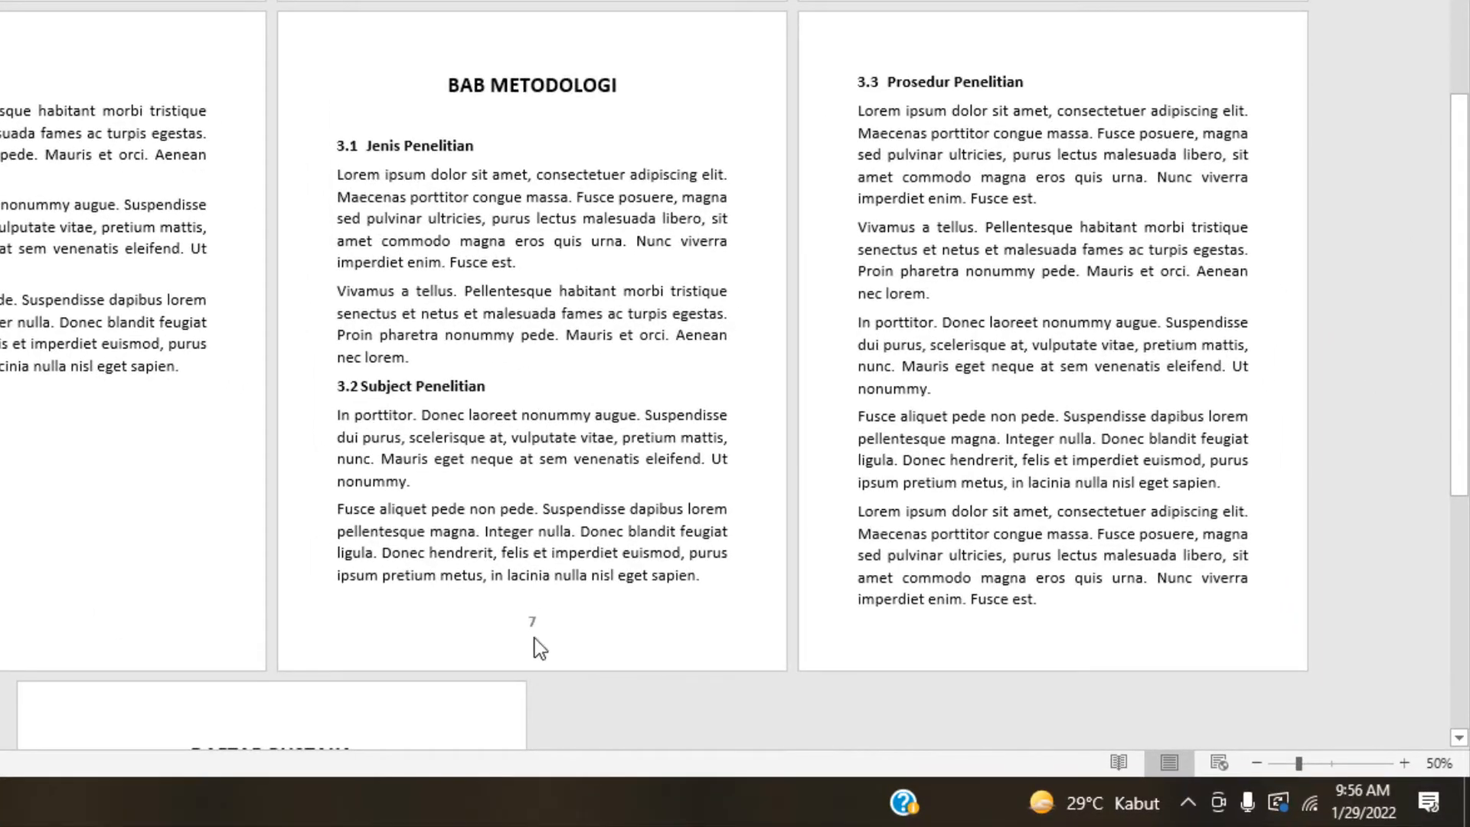
pyautogui.moveTo(1459, 409); pyautogui.dragTo(1459, 156)
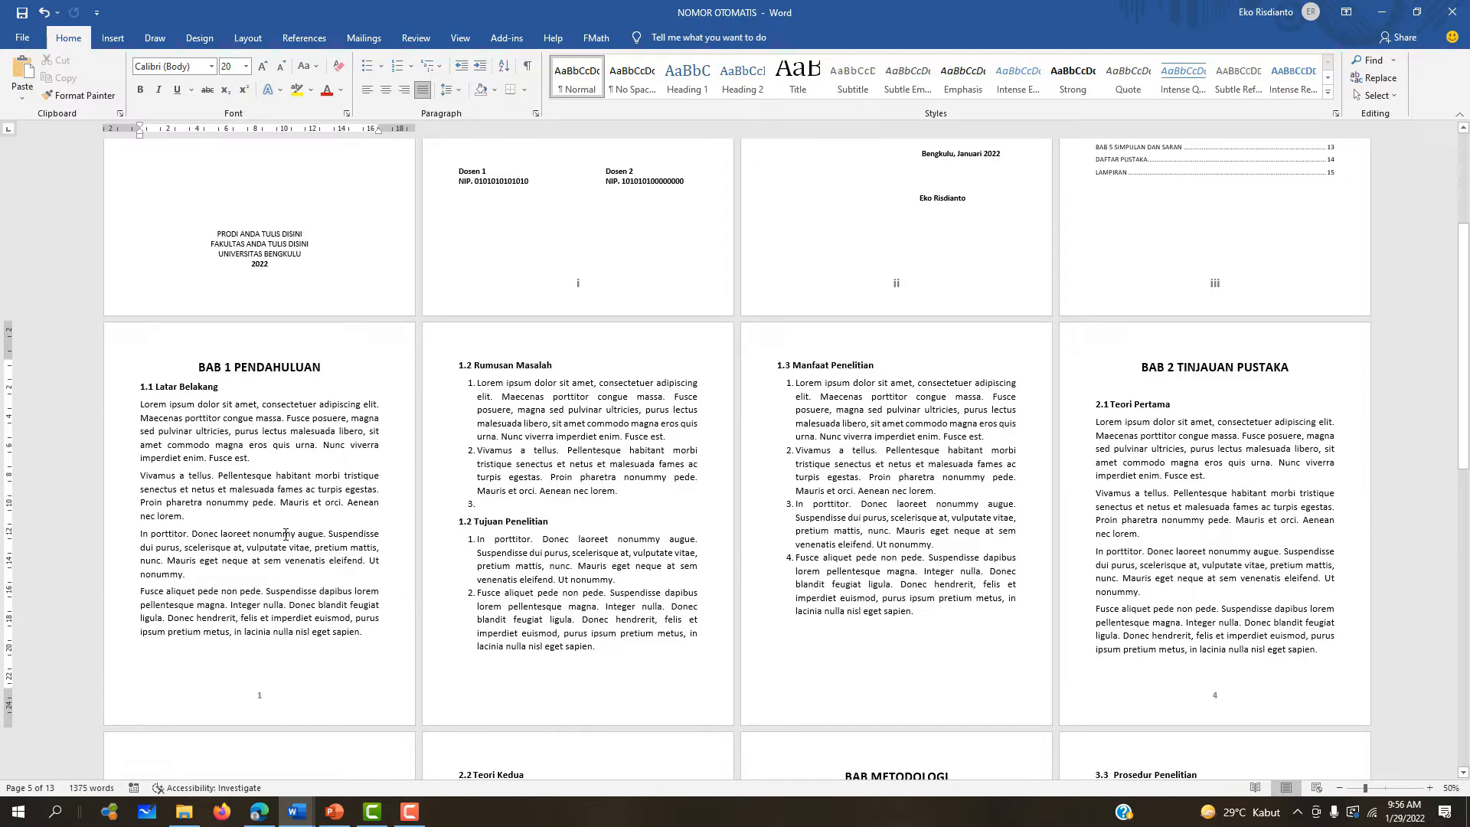
pyautogui.doubleClick(568, 348)
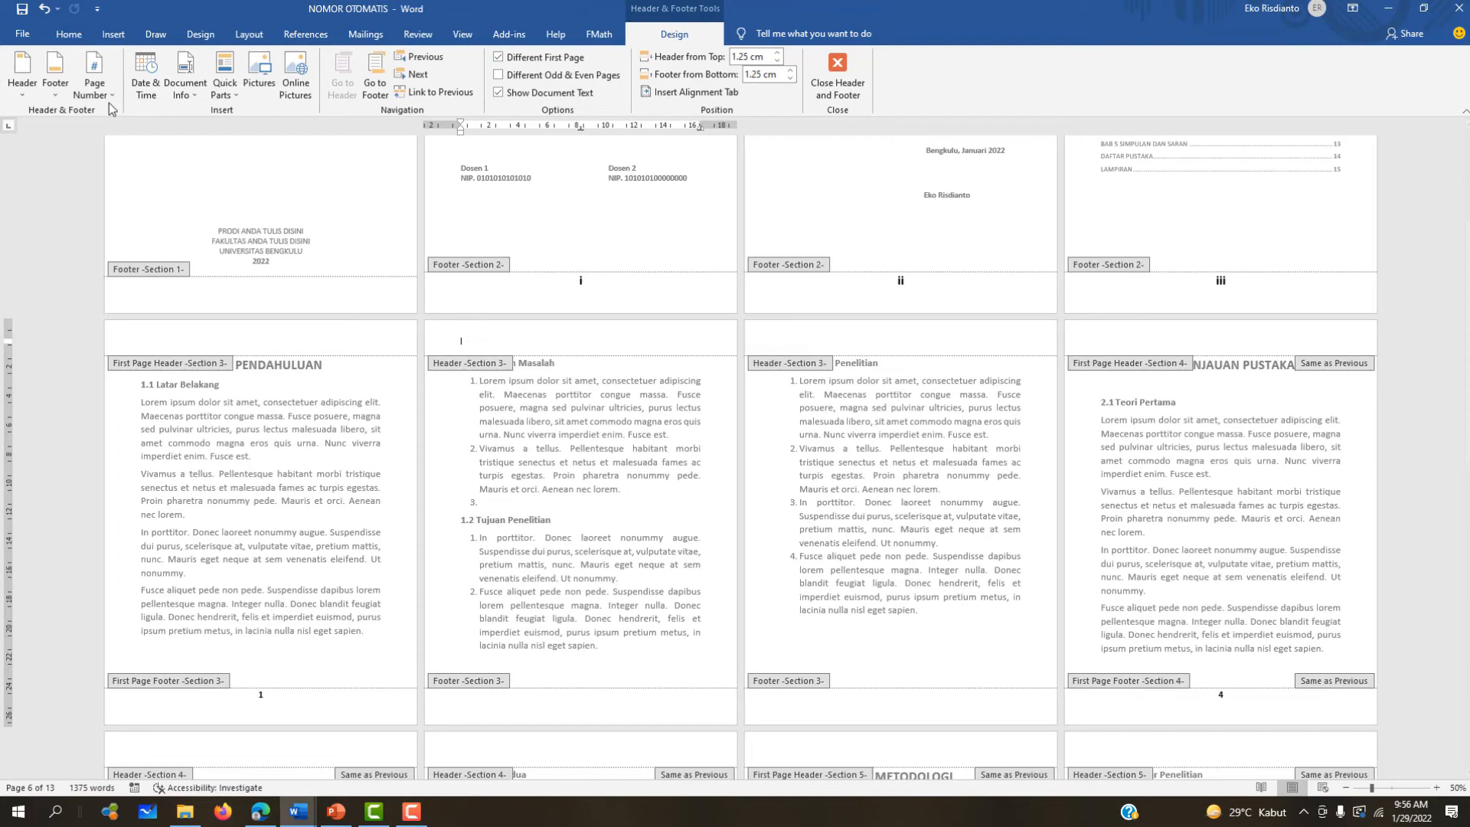
pyautogui.click(100, 91)
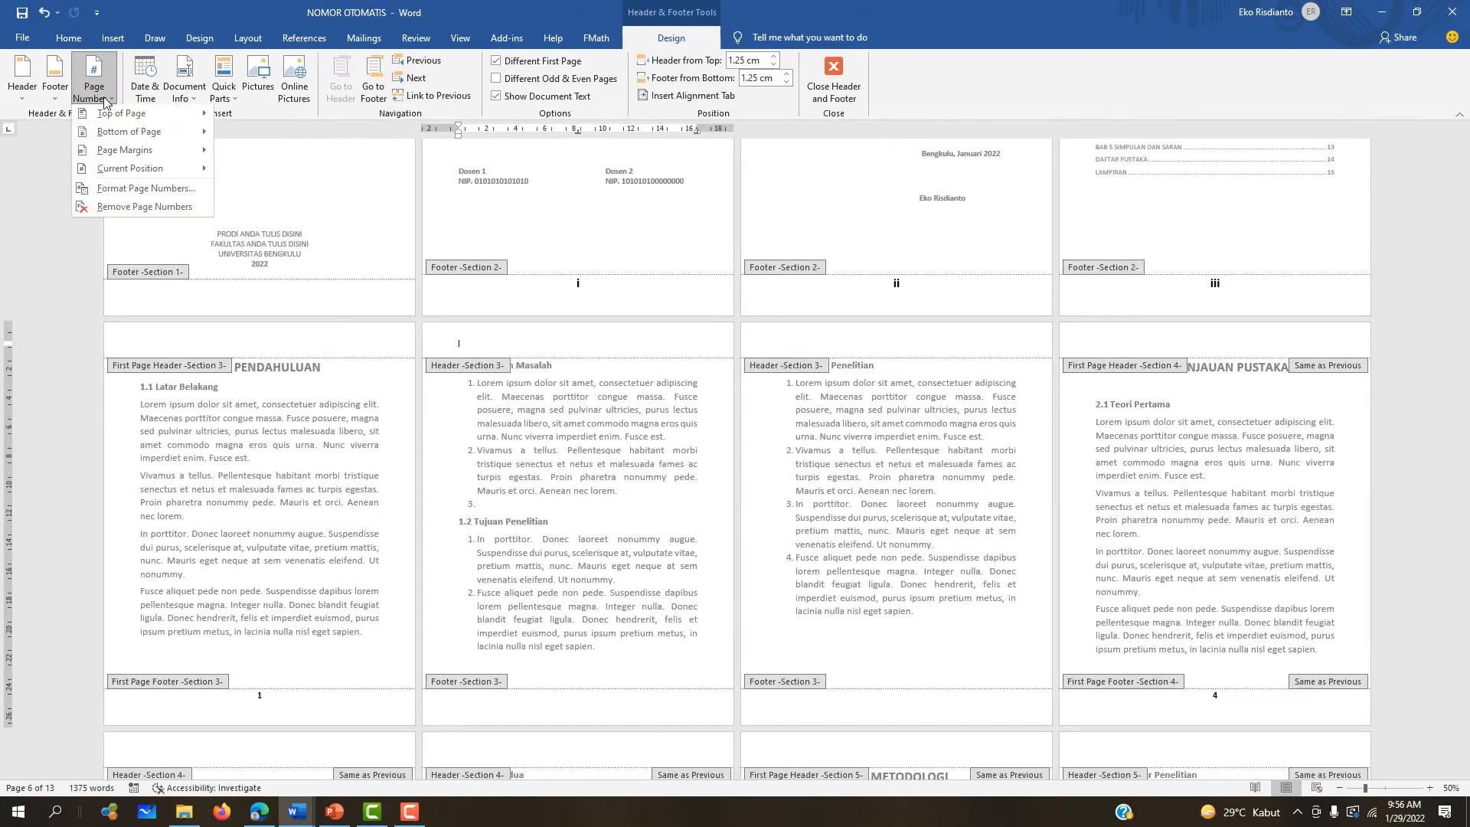
pyautogui.moveTo(127, 117)
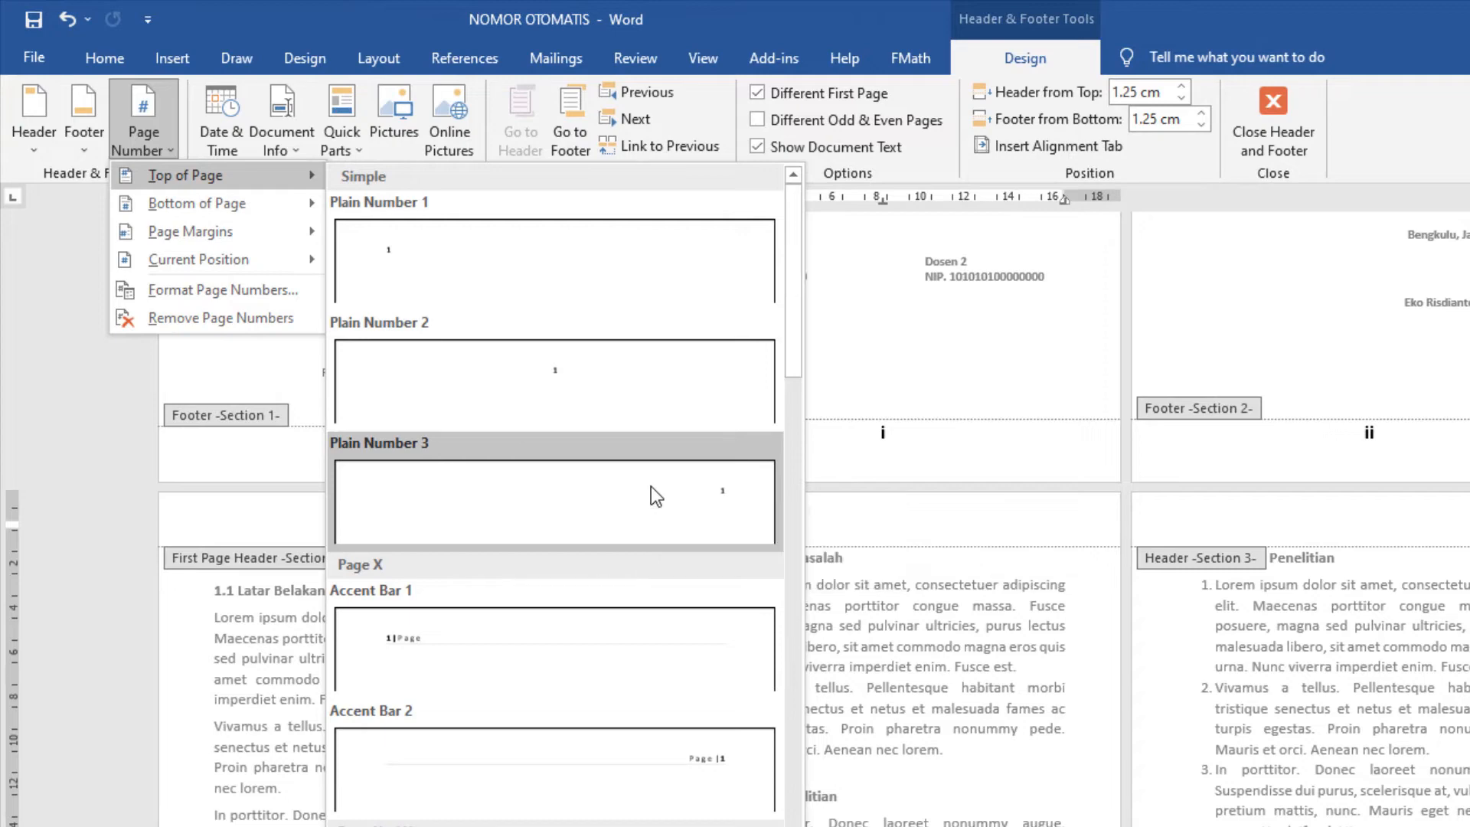
pyautogui.click(651, 485)
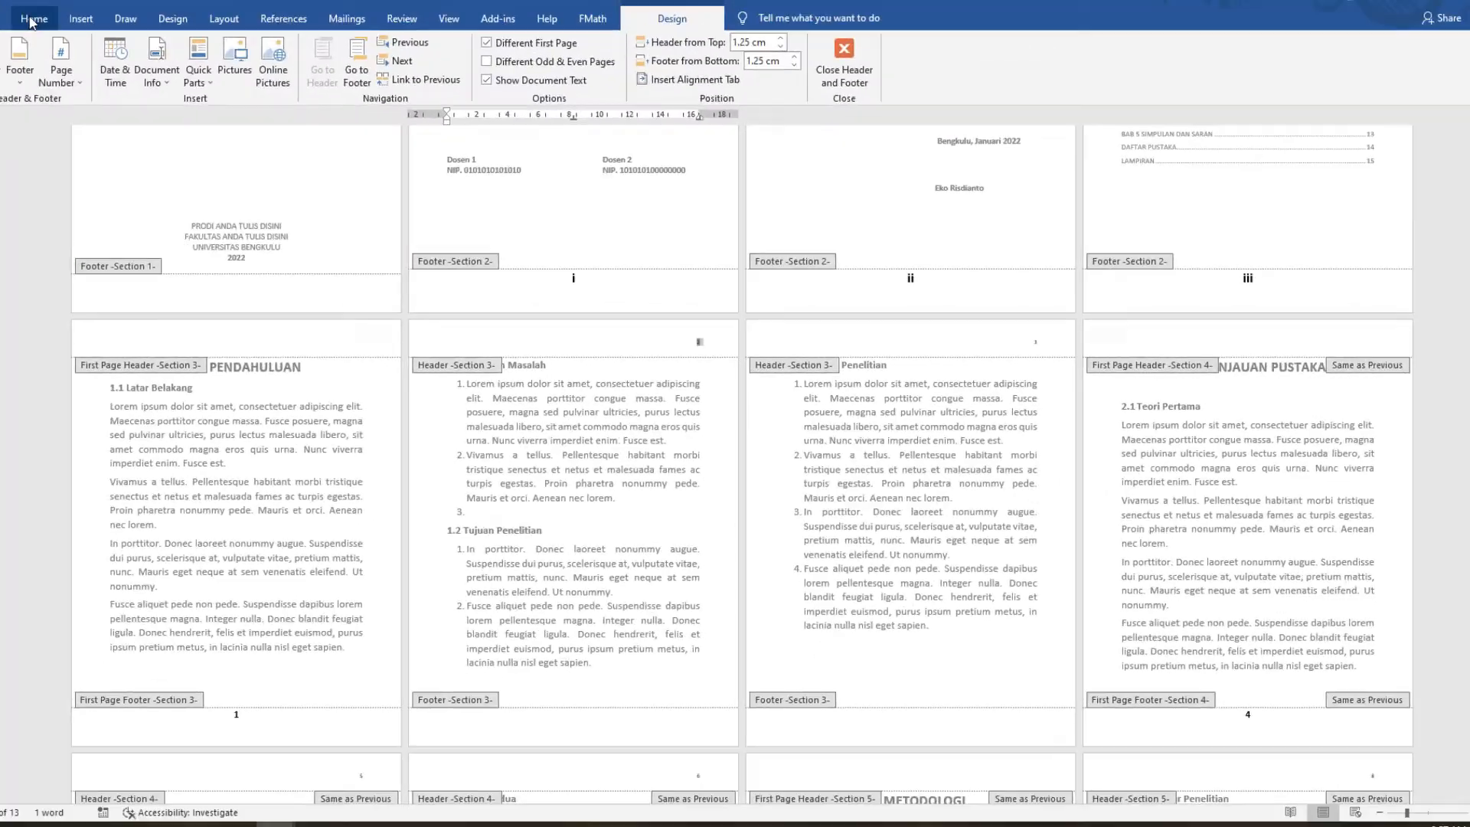
# Step: Enlarge the page number in the header above 1.2 Rumusan Masalah and make it bold
pyautogui.click(32, 18)
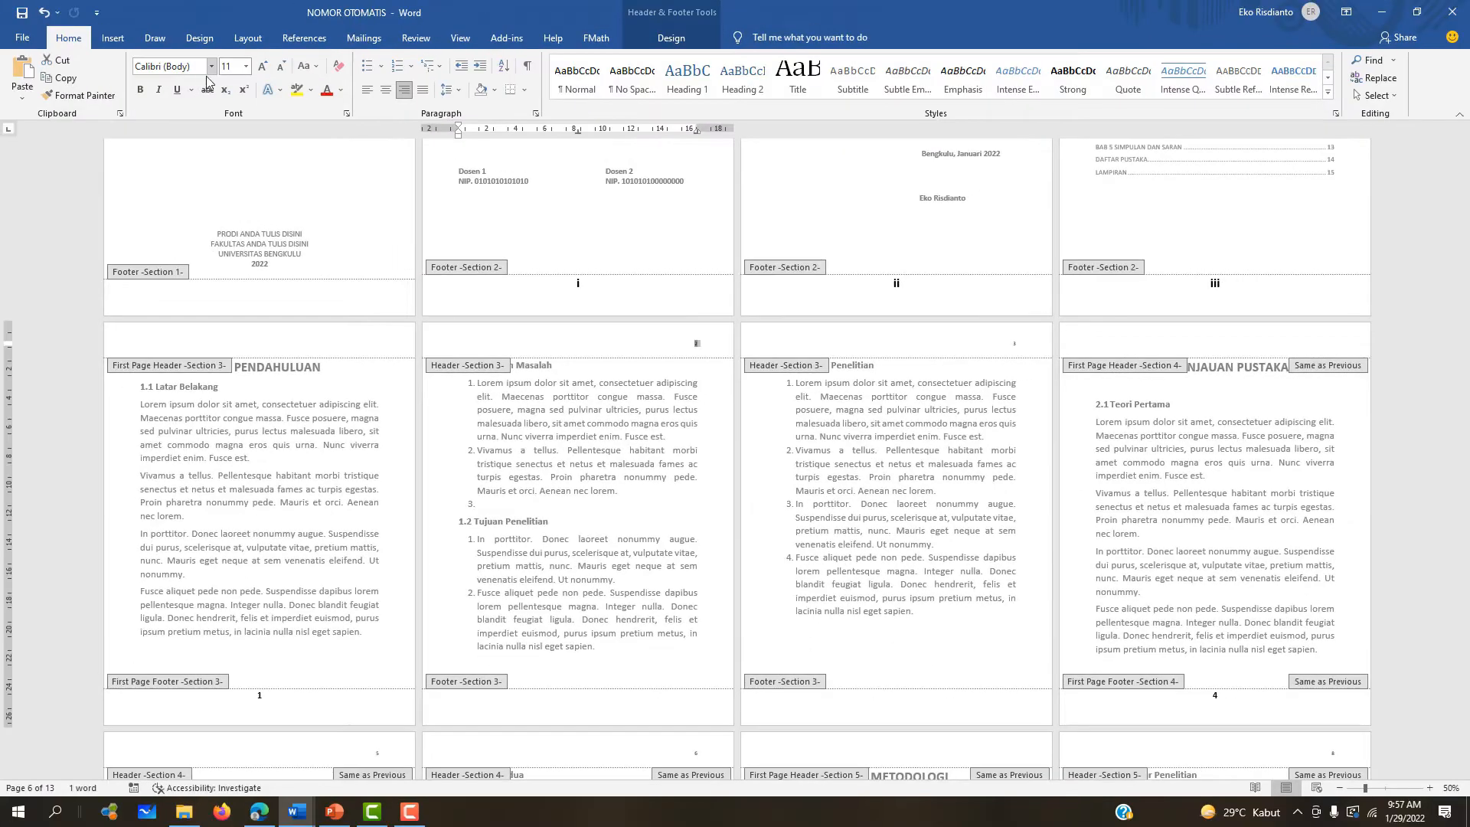
pyautogui.click(261, 67)
pyautogui.click(140, 90)
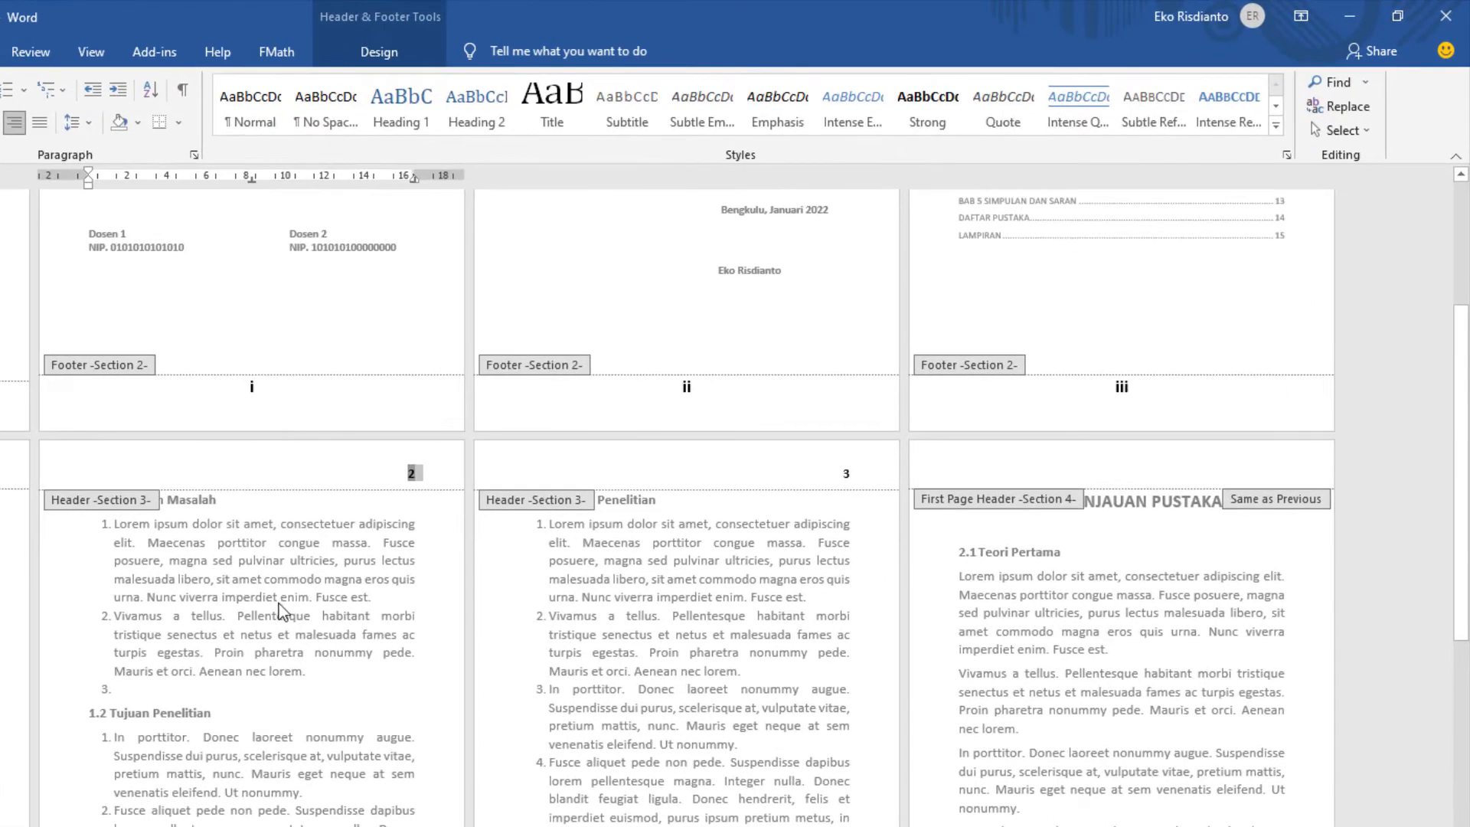
# Step: Return to the body text and review the page numbers from BAB 1 through DAFTAR PUSTAKA
pyautogui.doubleClick(277, 603)
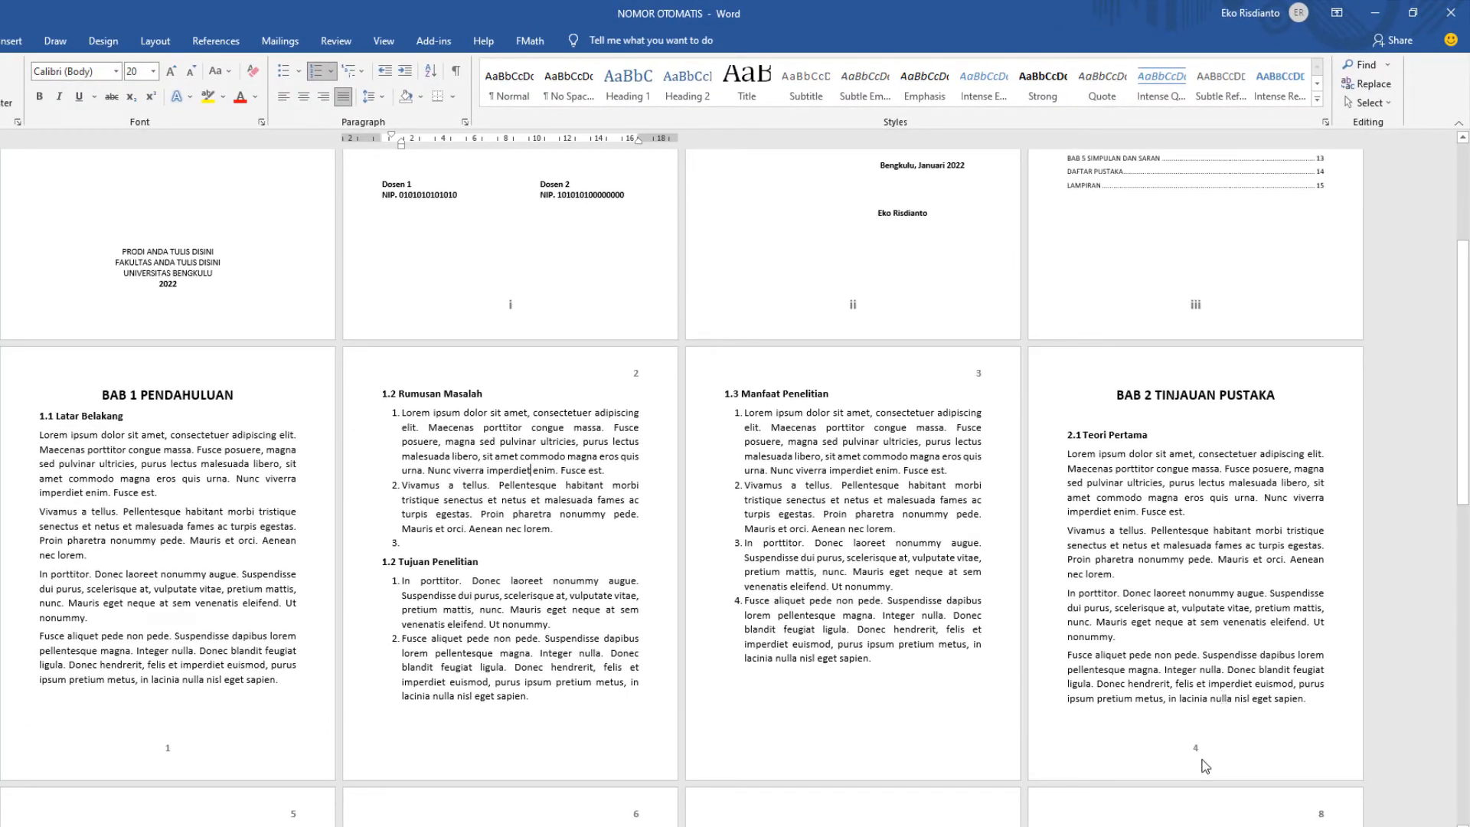
pyautogui.moveTo(1466, 489); pyautogui.dragTo(1466, 641)
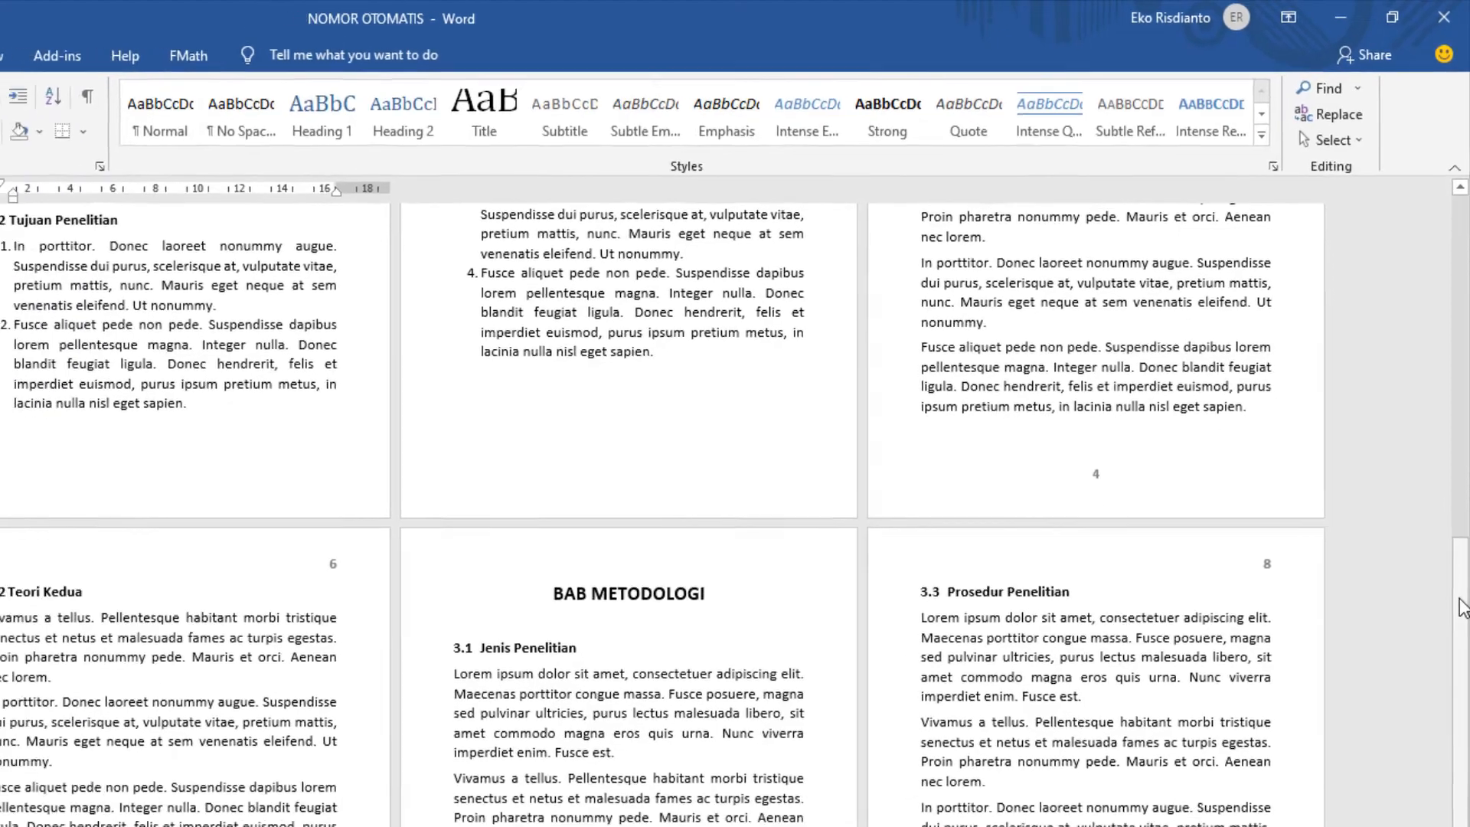
pyautogui.moveTo(1463, 607); pyautogui.dragTo(1465, 826)
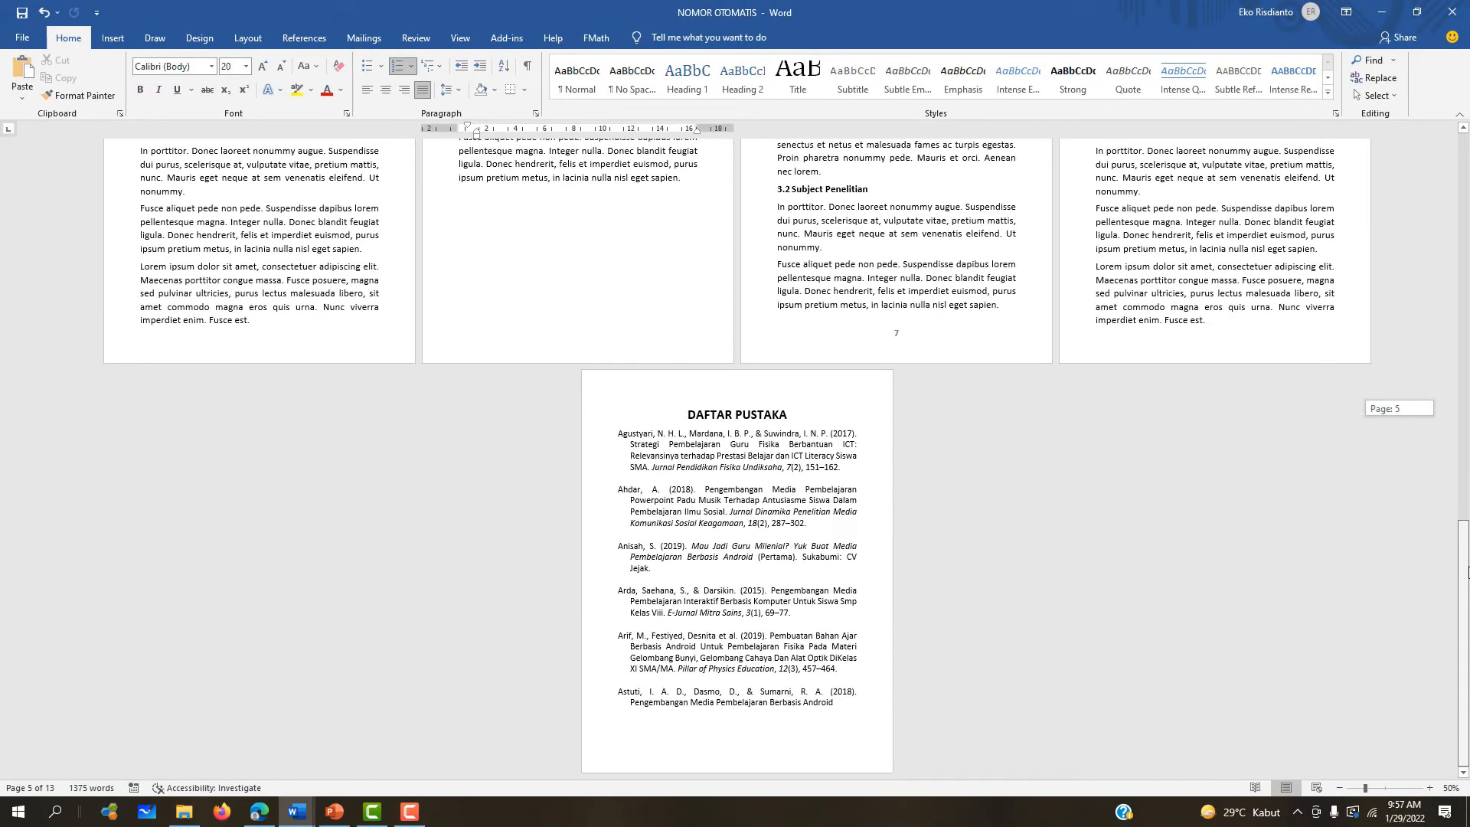
pyautogui.moveTo(1467, 572); pyautogui.dragTo(1467, 572)
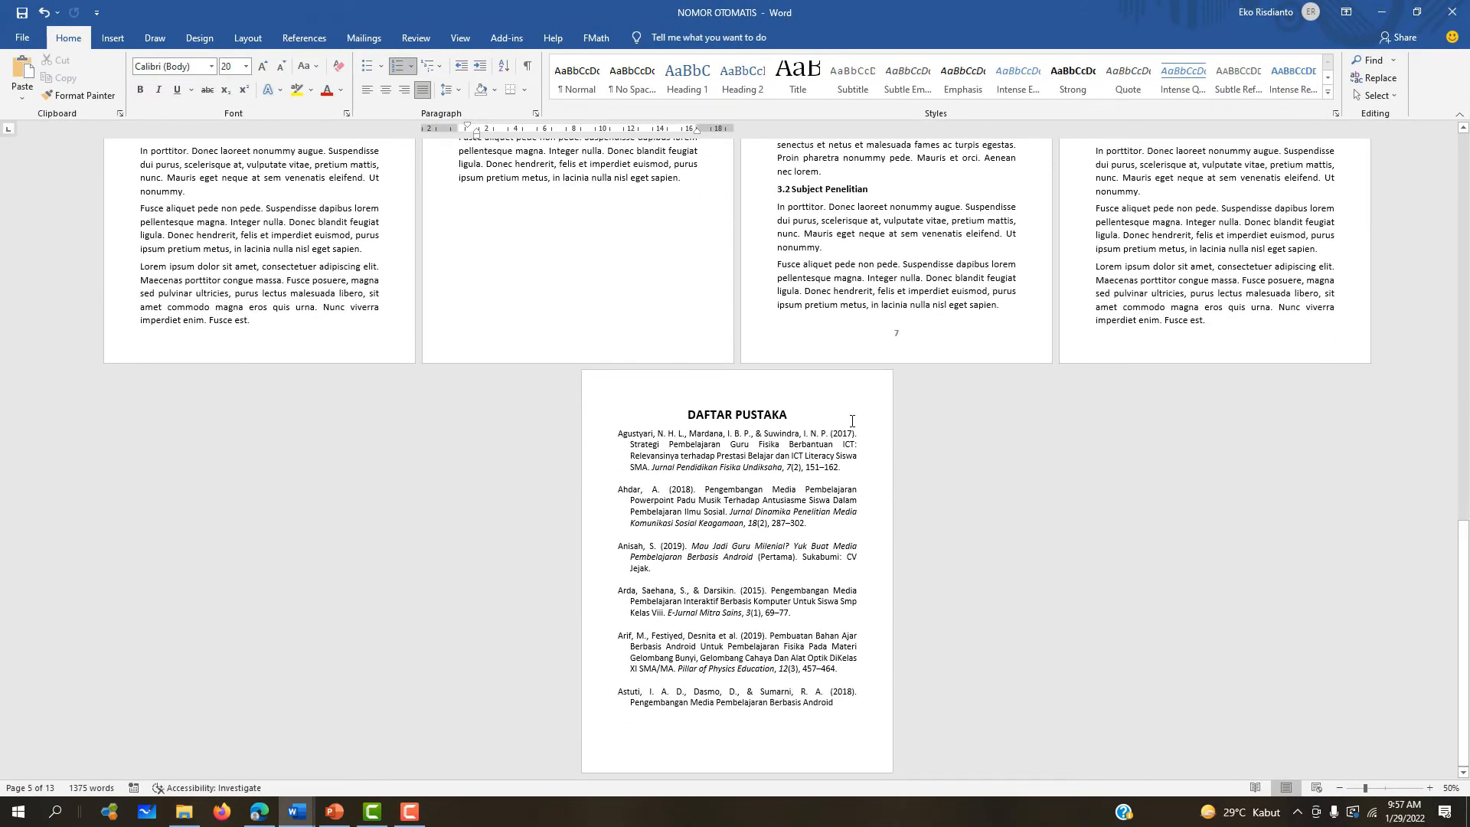
# Step: Insert a Plain Number 2 page number at the bottom of the page in the DAFTAR PUSTAKA footer
pyautogui.click(687, 414)
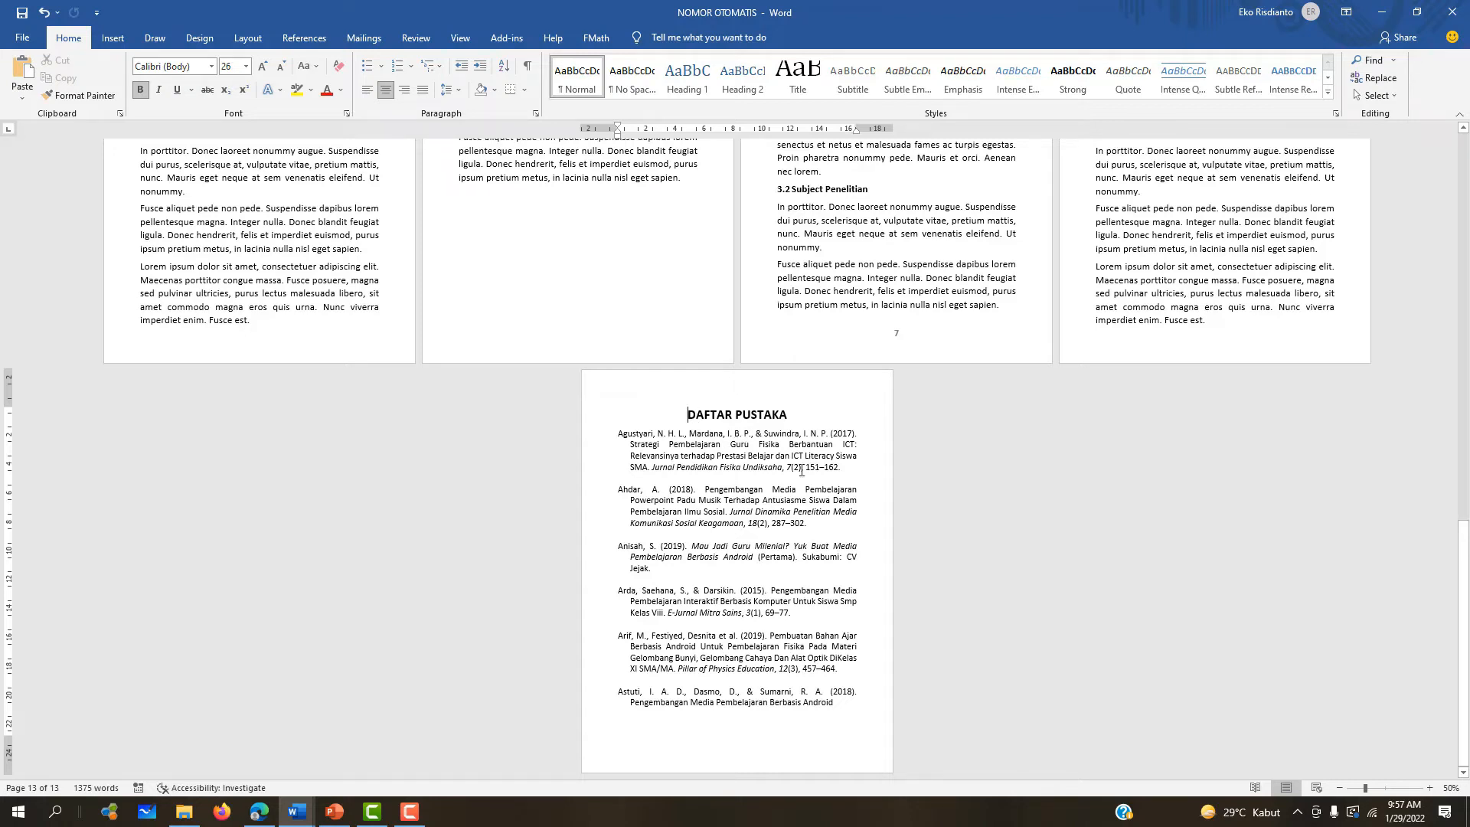
pyautogui.doubleClick(741, 757)
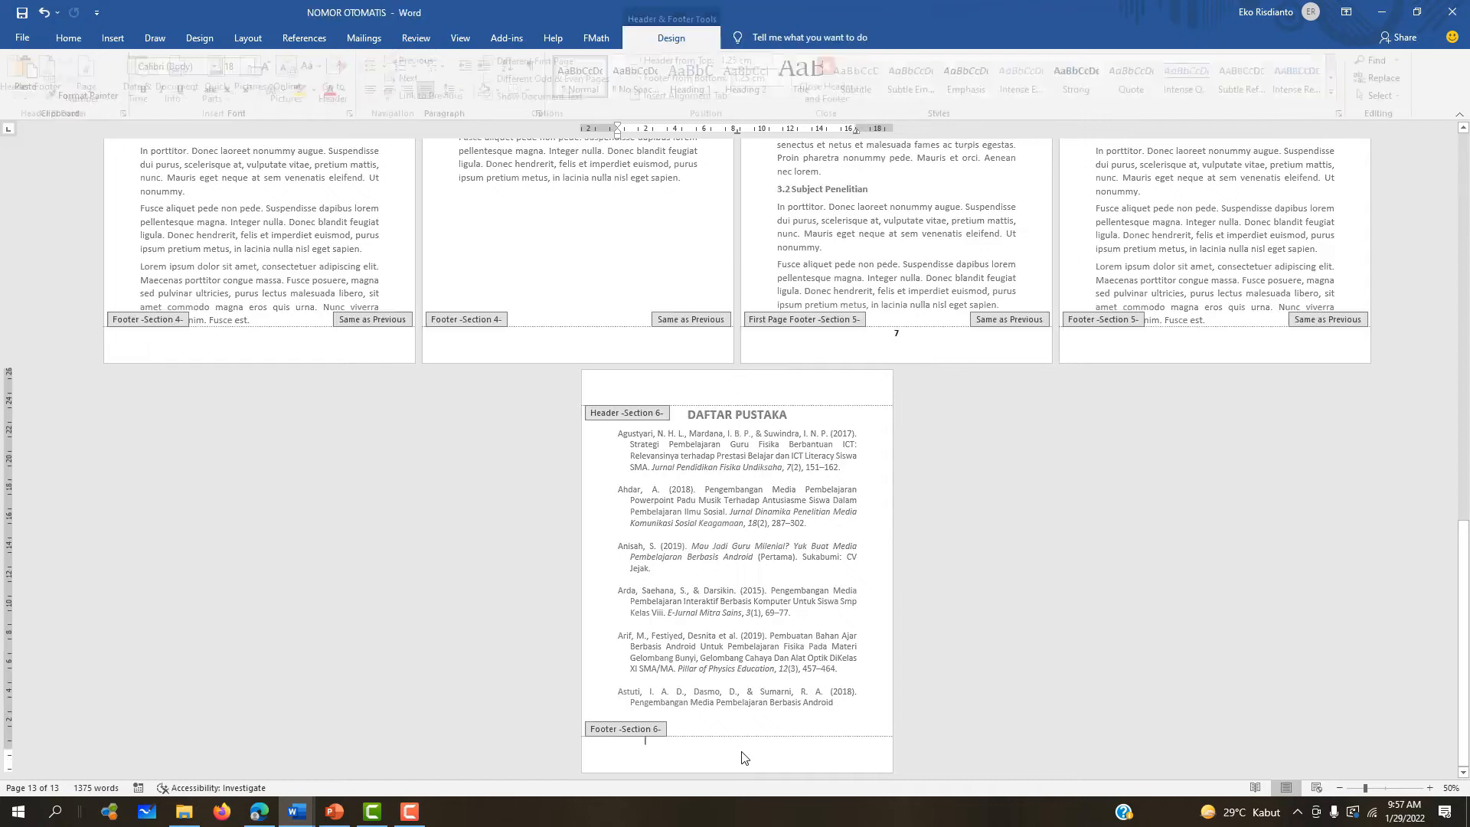
pyautogui.click(109, 95)
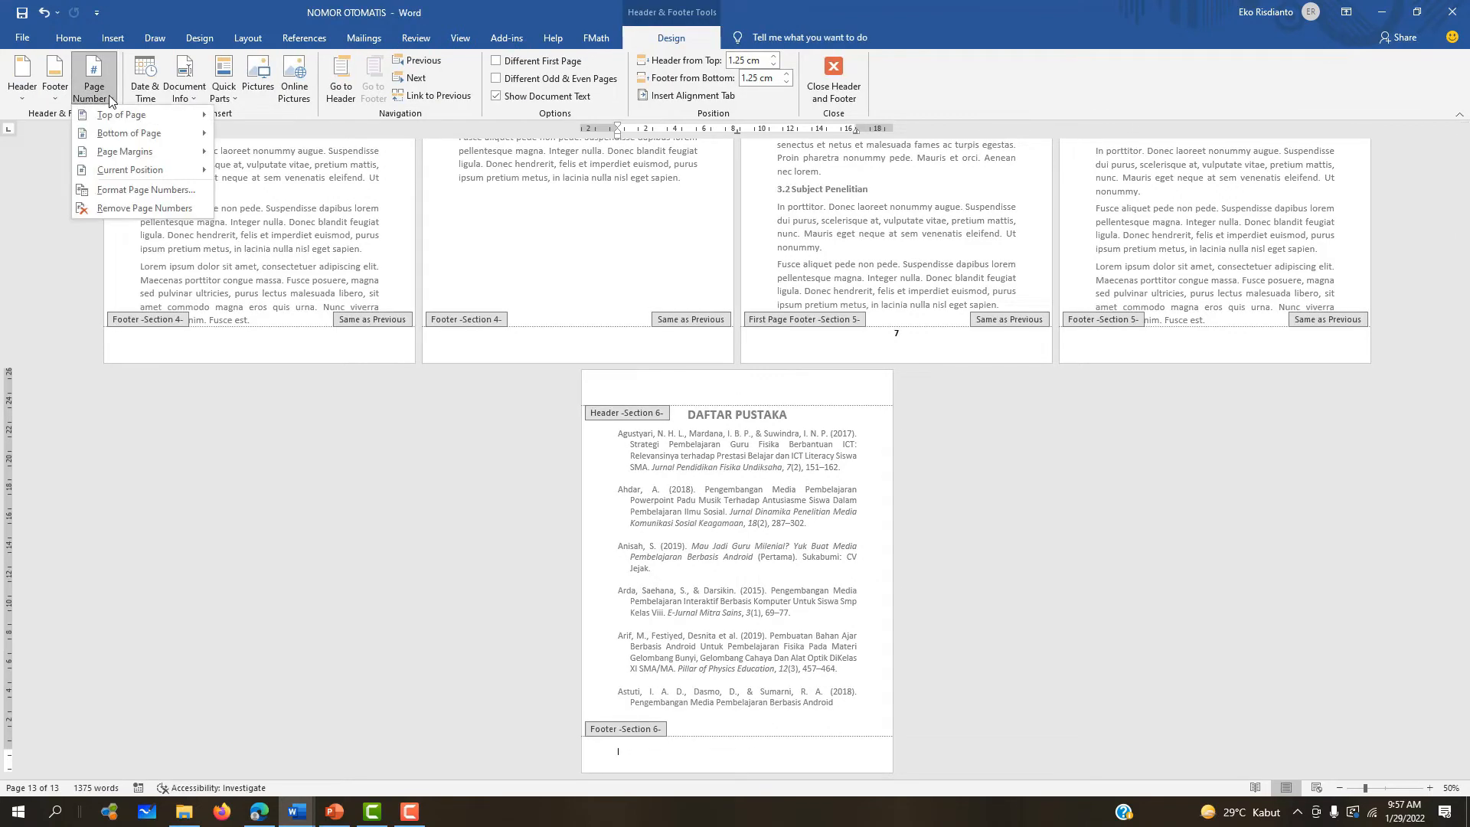
pyautogui.moveTo(136, 119)
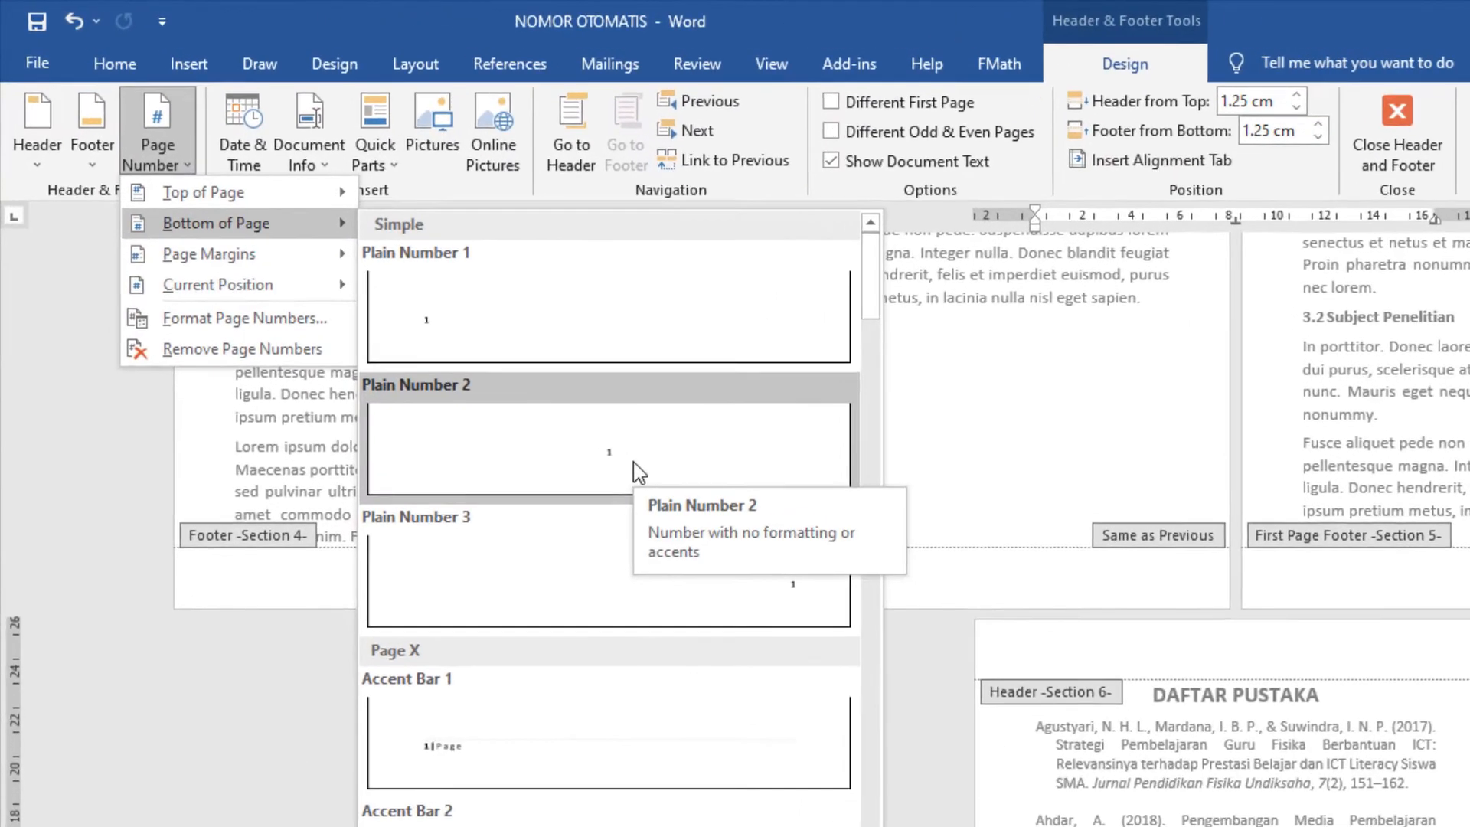
pyautogui.click(463, 343)
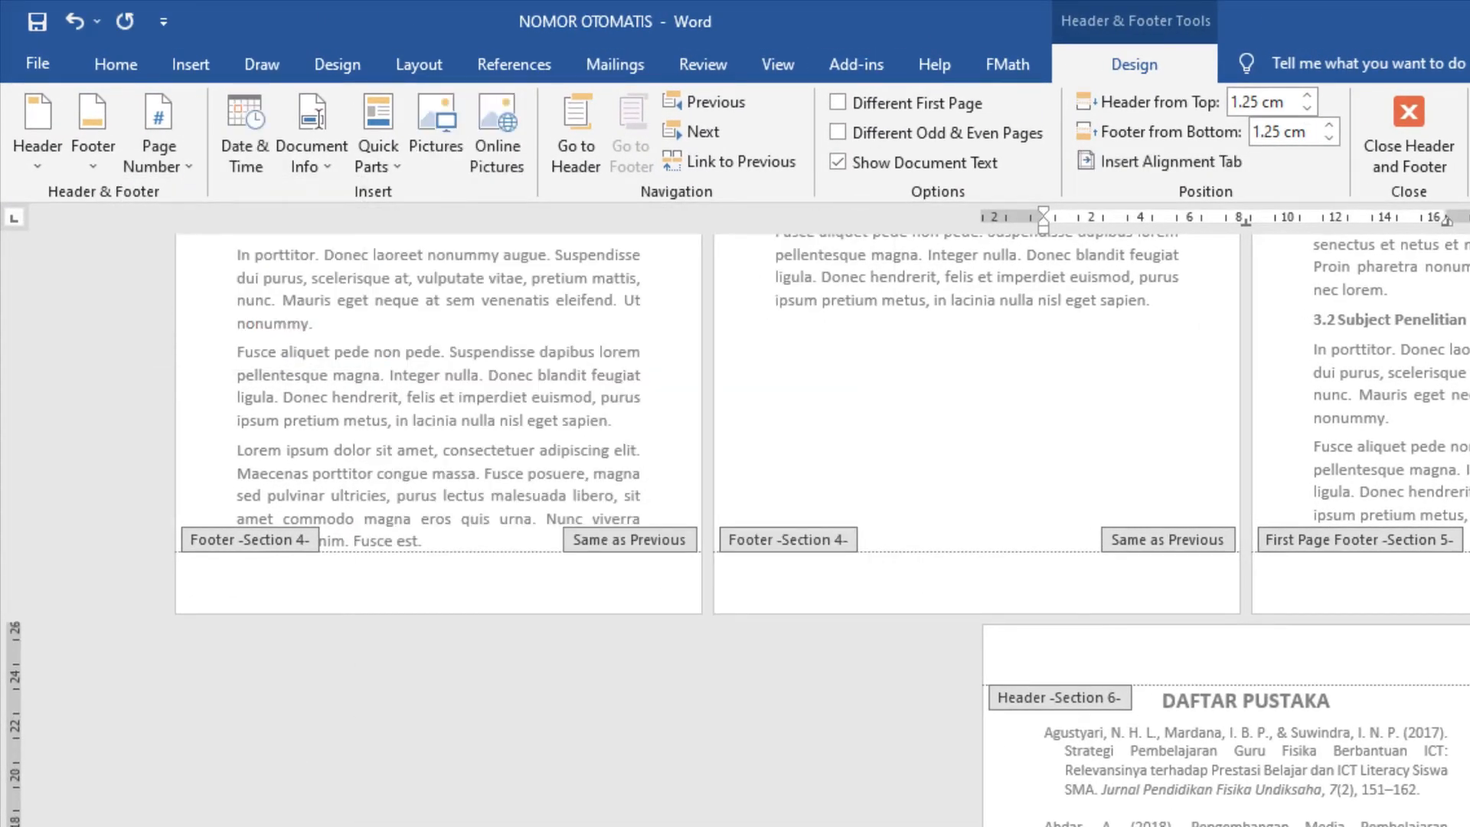
# Step: Enlarge the page number in the DAFTAR PUSTAKA footer, make it bold, and return to the body text
pyautogui.click(116, 69)
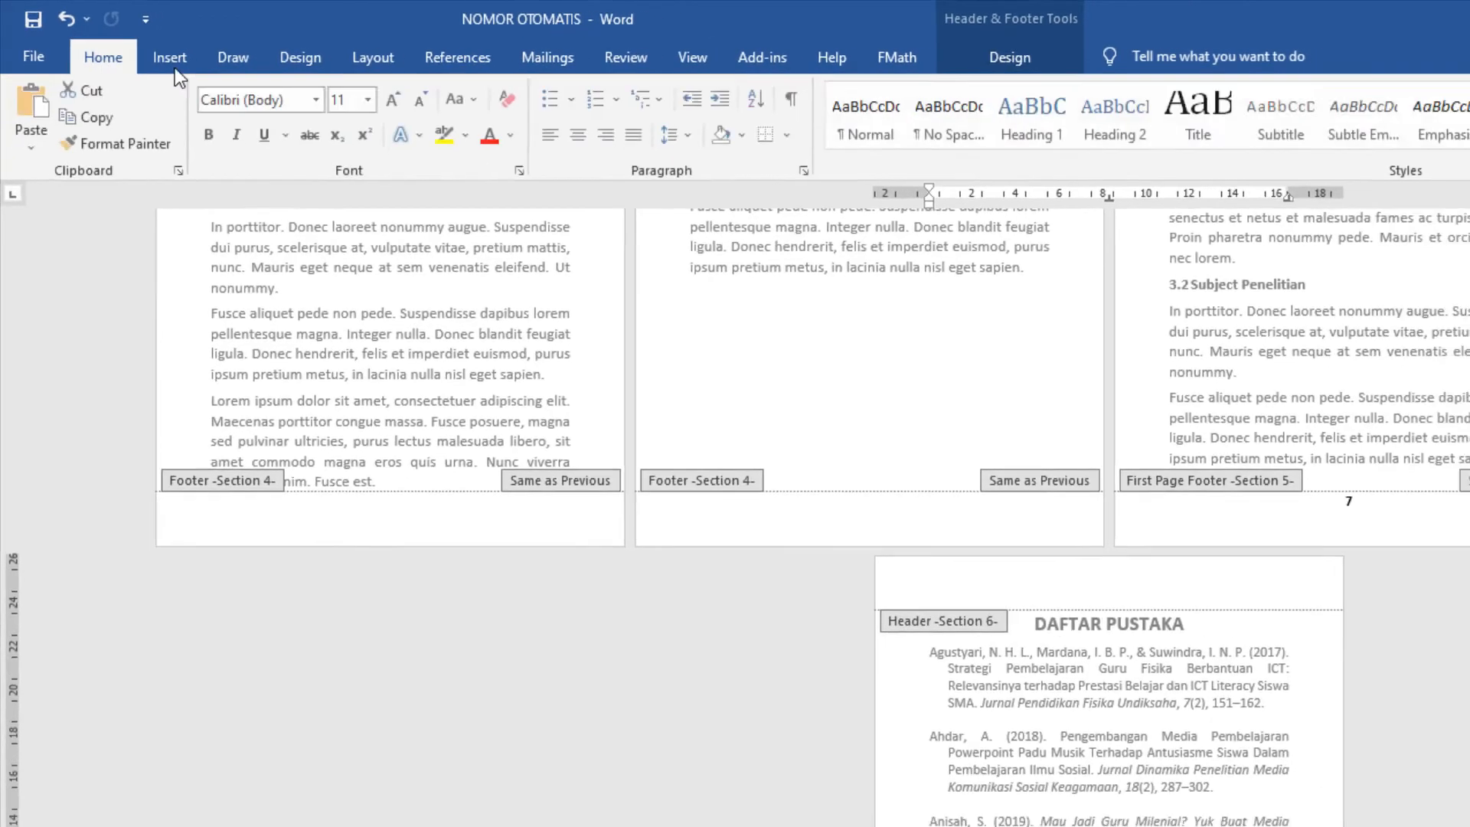
pyautogui.click(265, 67)
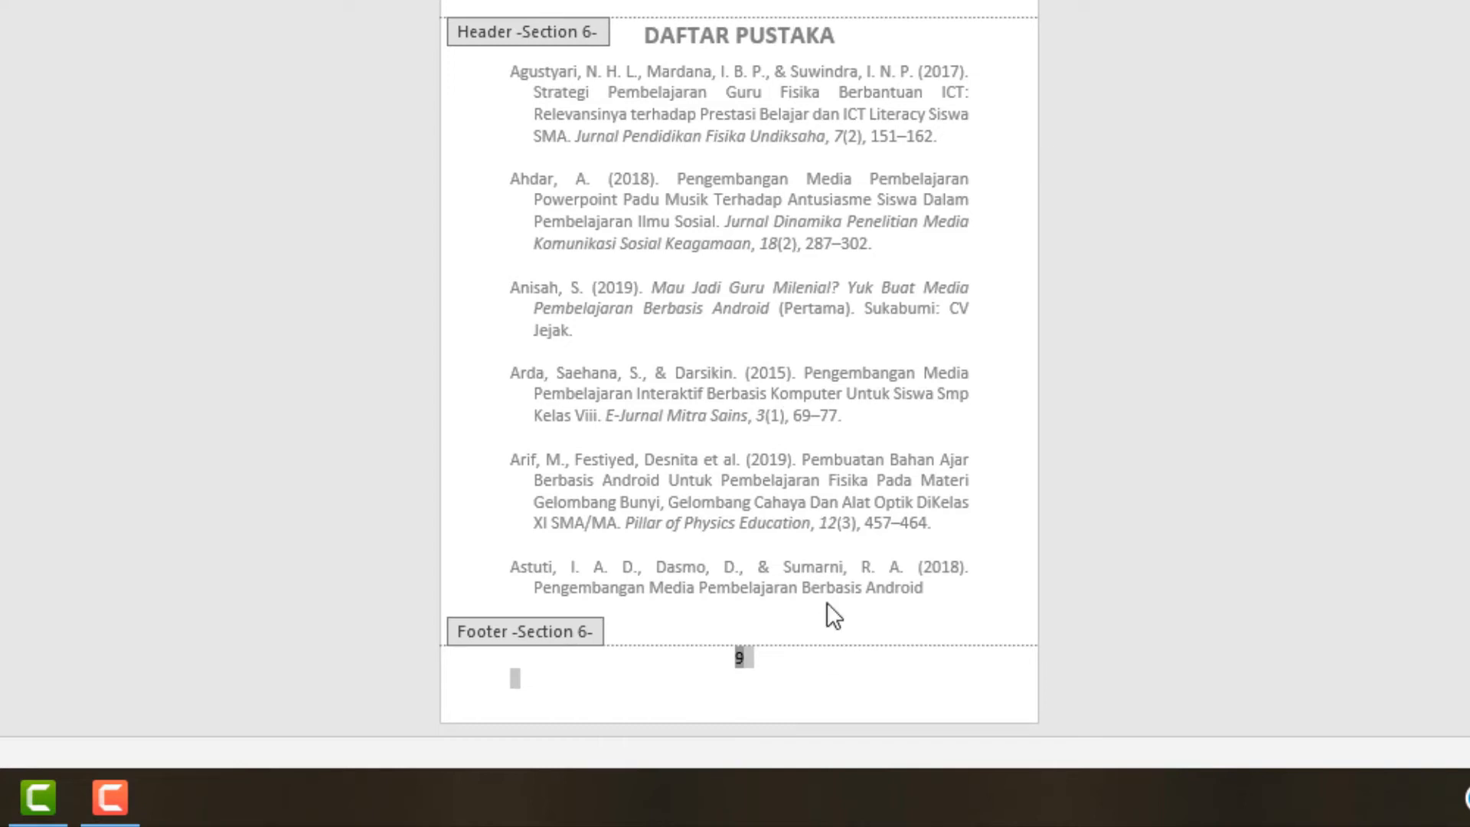
pyautogui.doubleClick(810, 374)
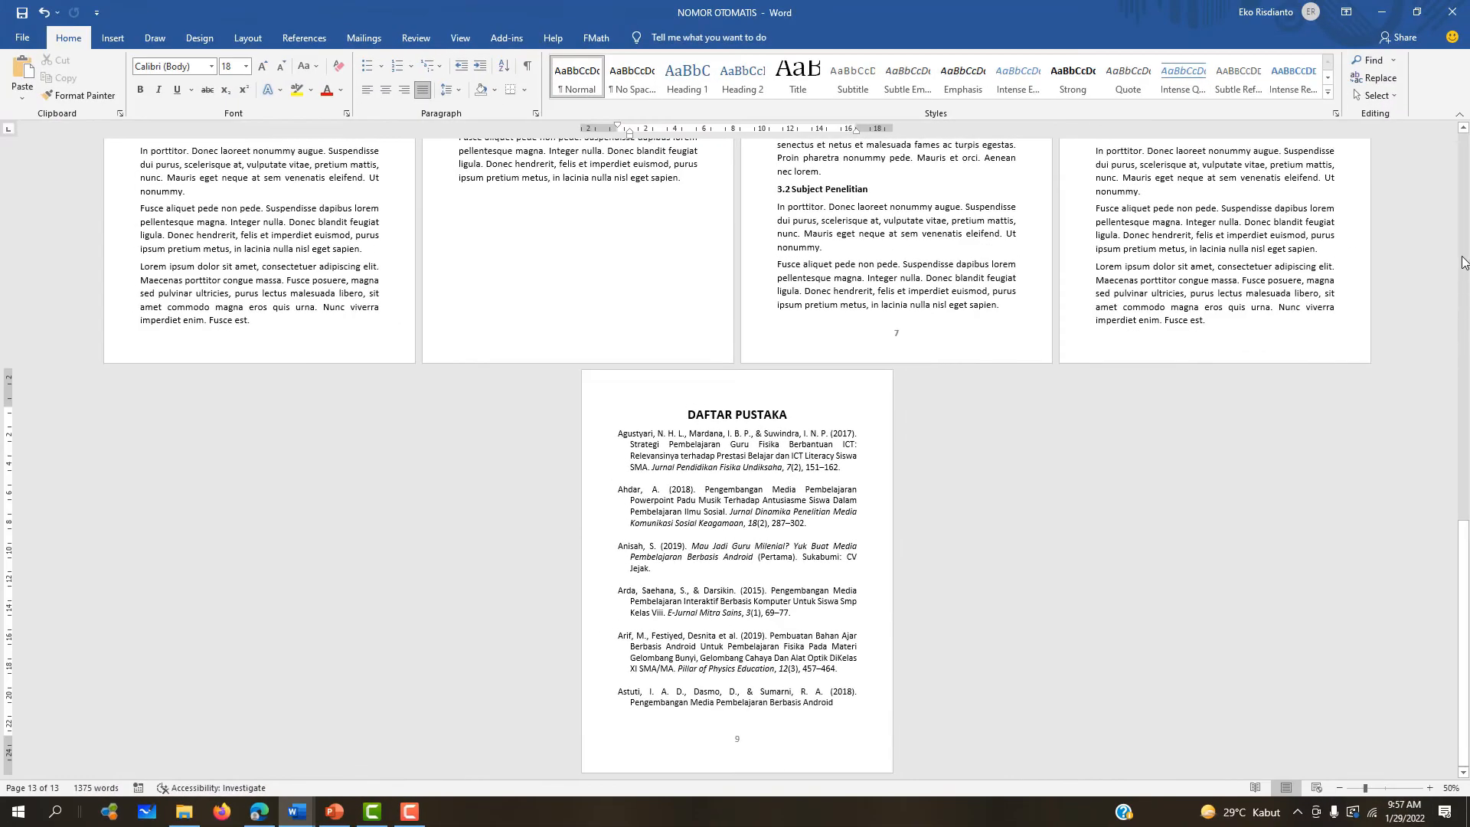
# Step: Review the finished page numbering from the last page back to the title page
pyautogui.click(1466, 262)
pyautogui.moveTo(1466, 299); pyautogui.dragTo(1460, 157)
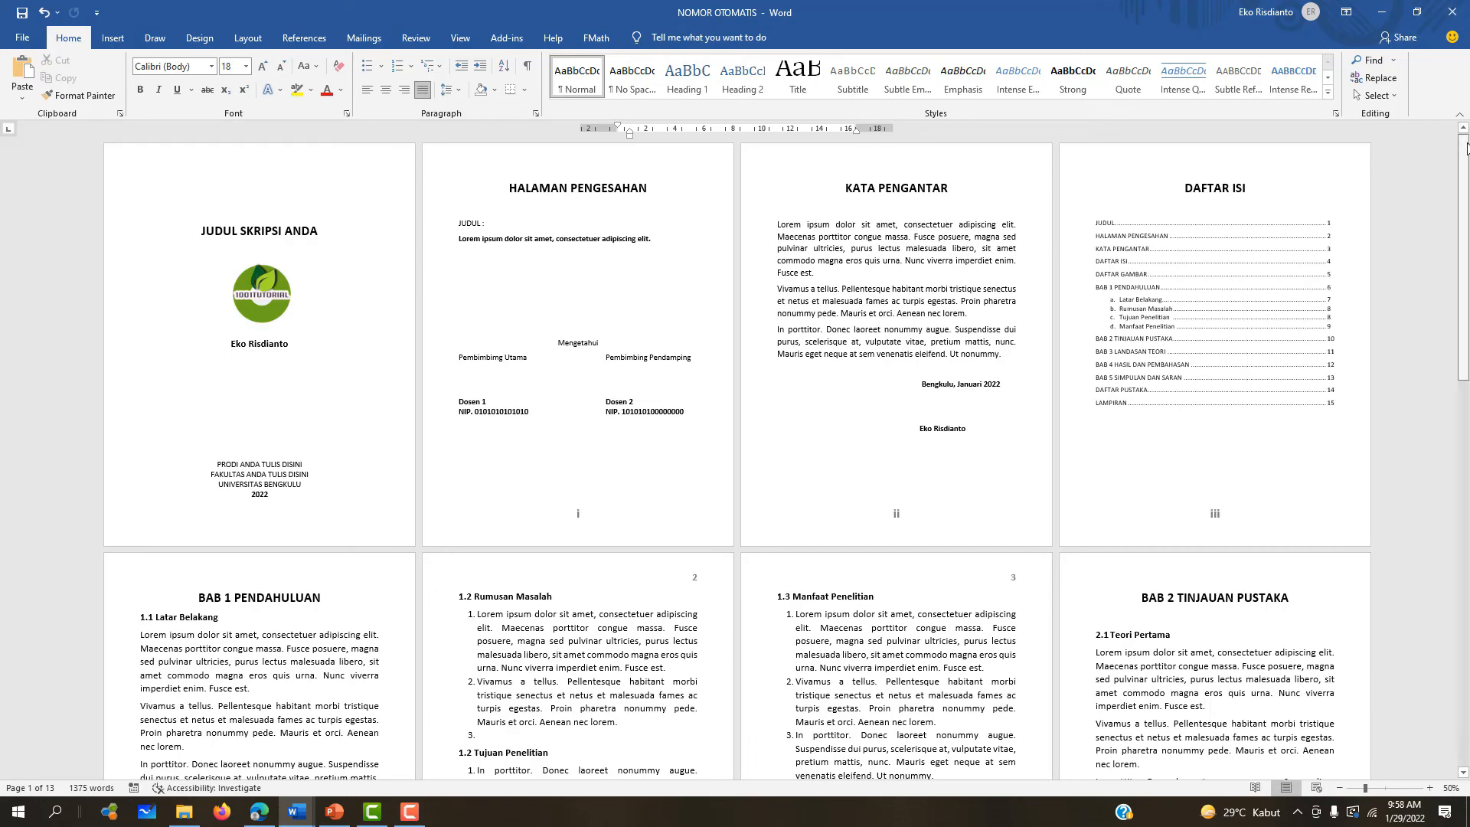
pyautogui.moveTo(1466, 147); pyautogui.dragTo(1439, 134)
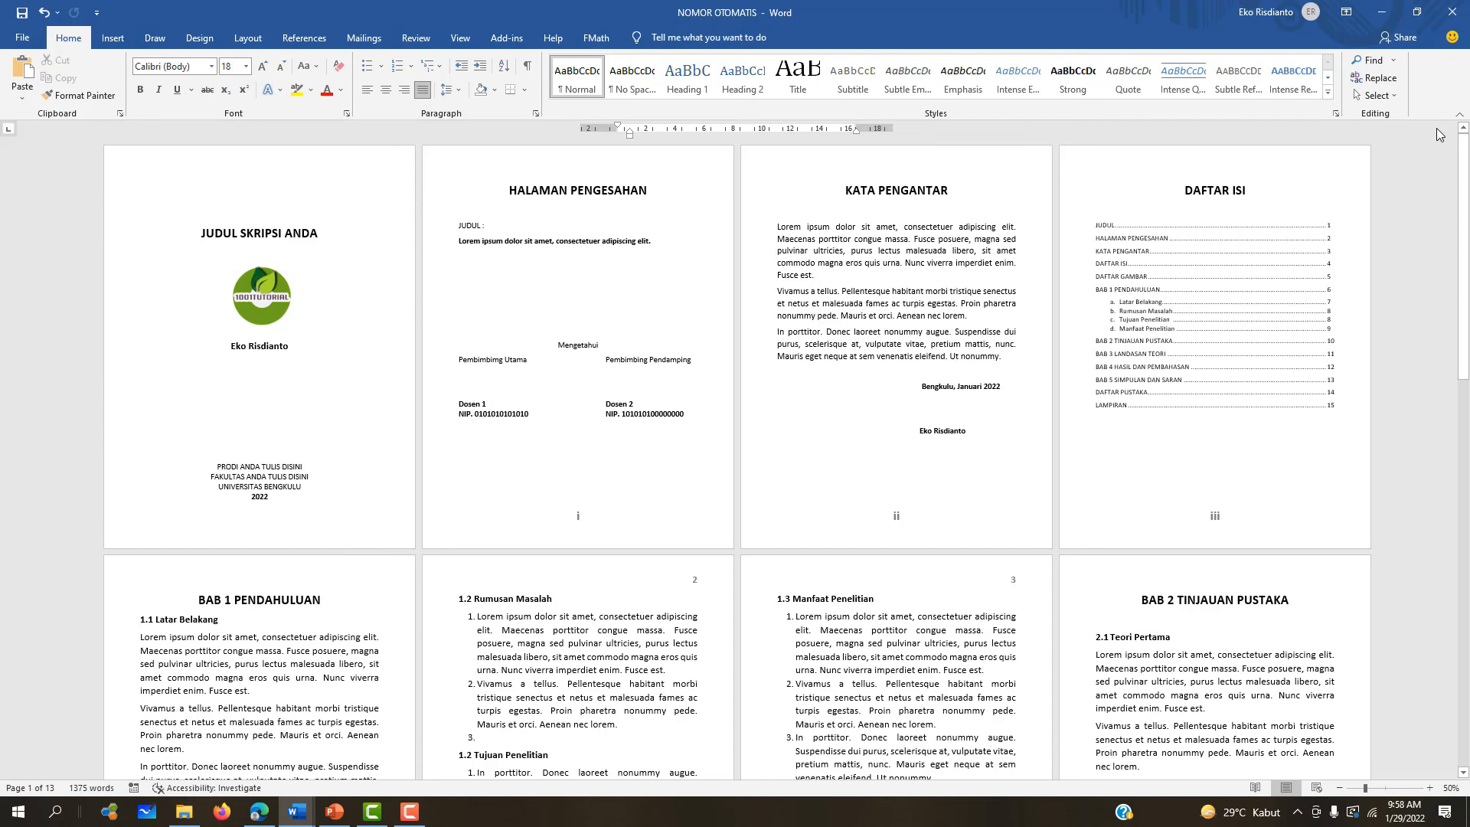